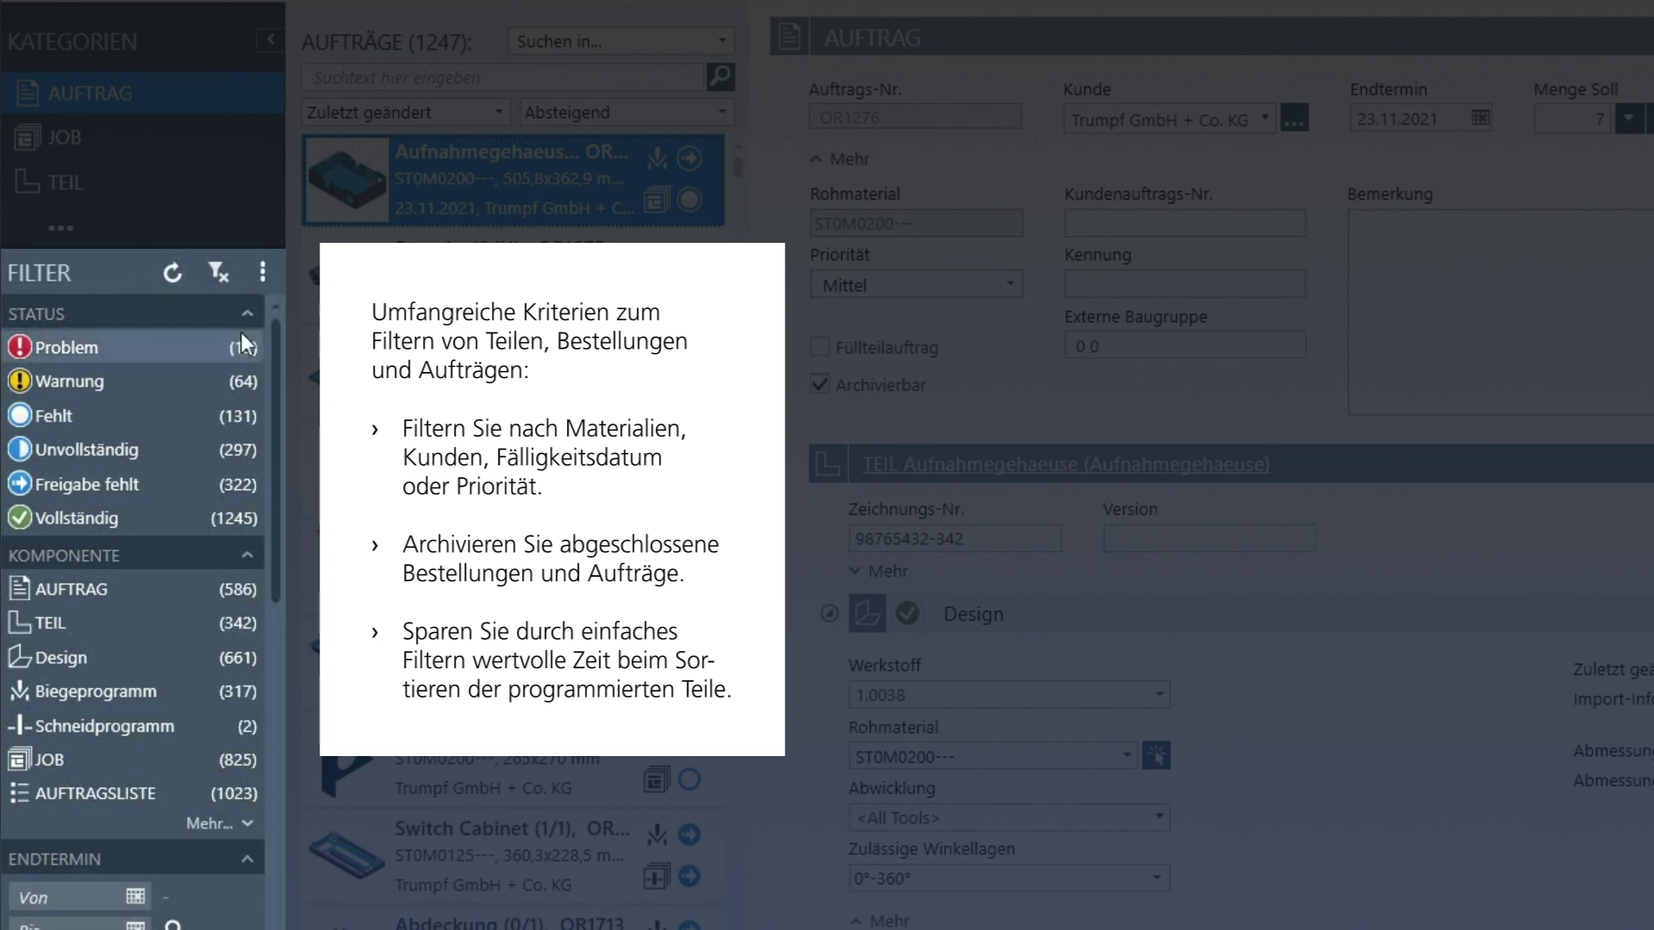
Filter the orders to material 1.0038 at 2 mm thickness, then list the 1061 parts
{"action": "scroll", "coordinate": [282, 396], "scroll_direction": "down", "scroll_amount": 2}
{"action": "left_click_drag", "start_coordinate": [283, 396], "coordinate": [293, 607]}
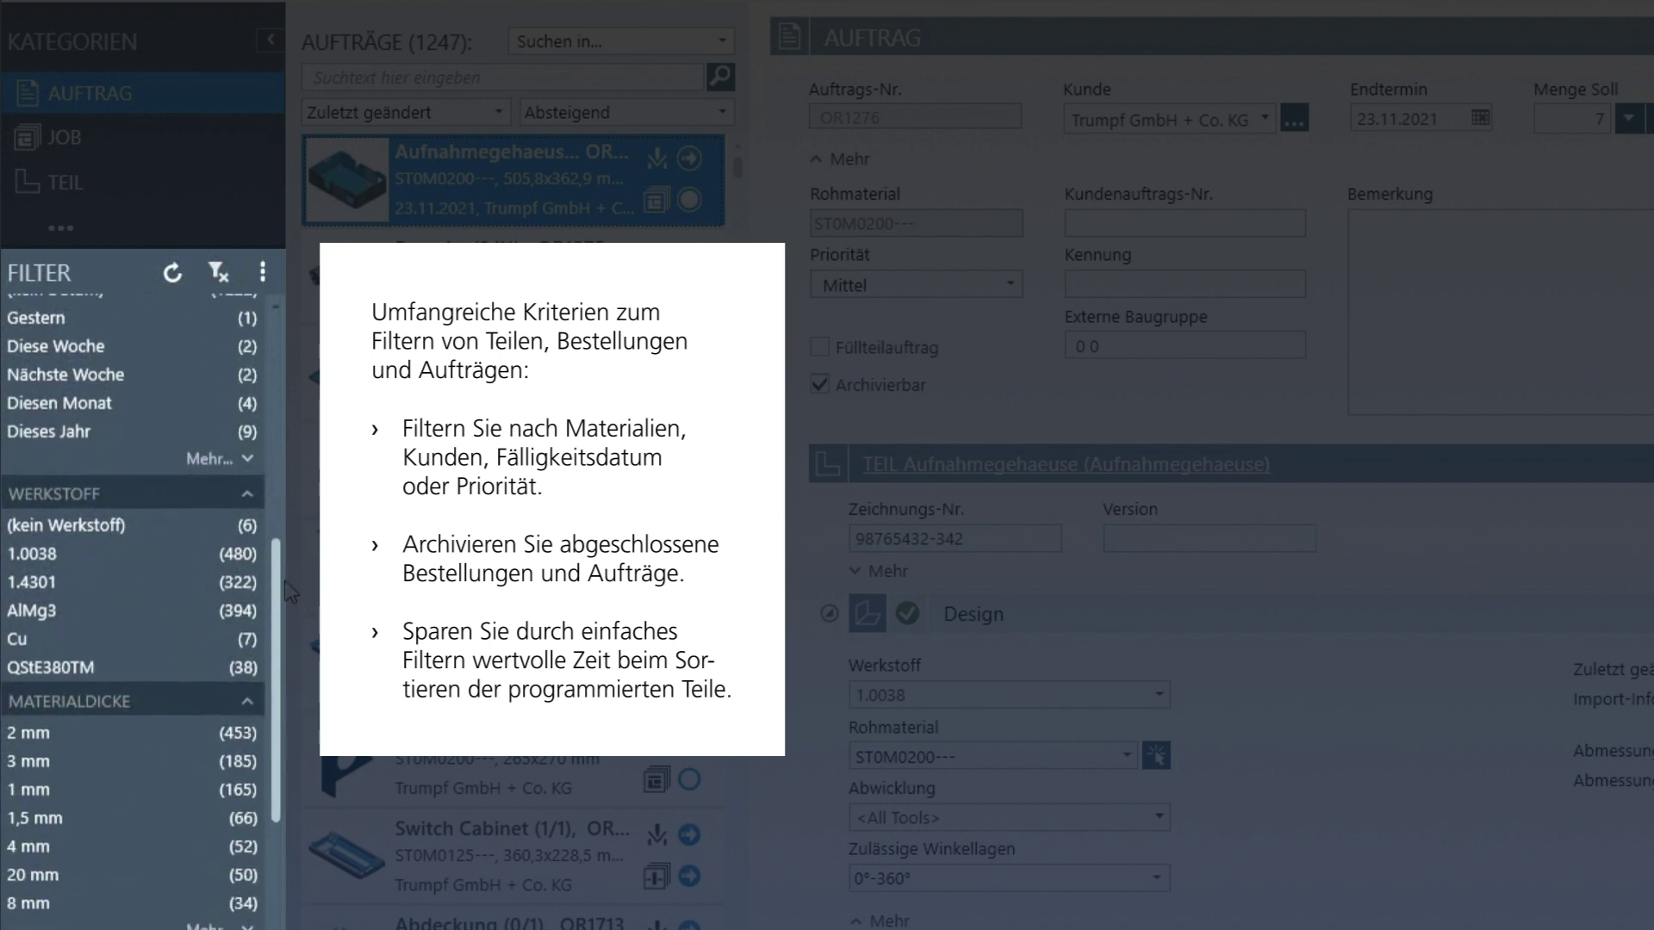
{"action": "left_click", "coordinate": [153, 508]}
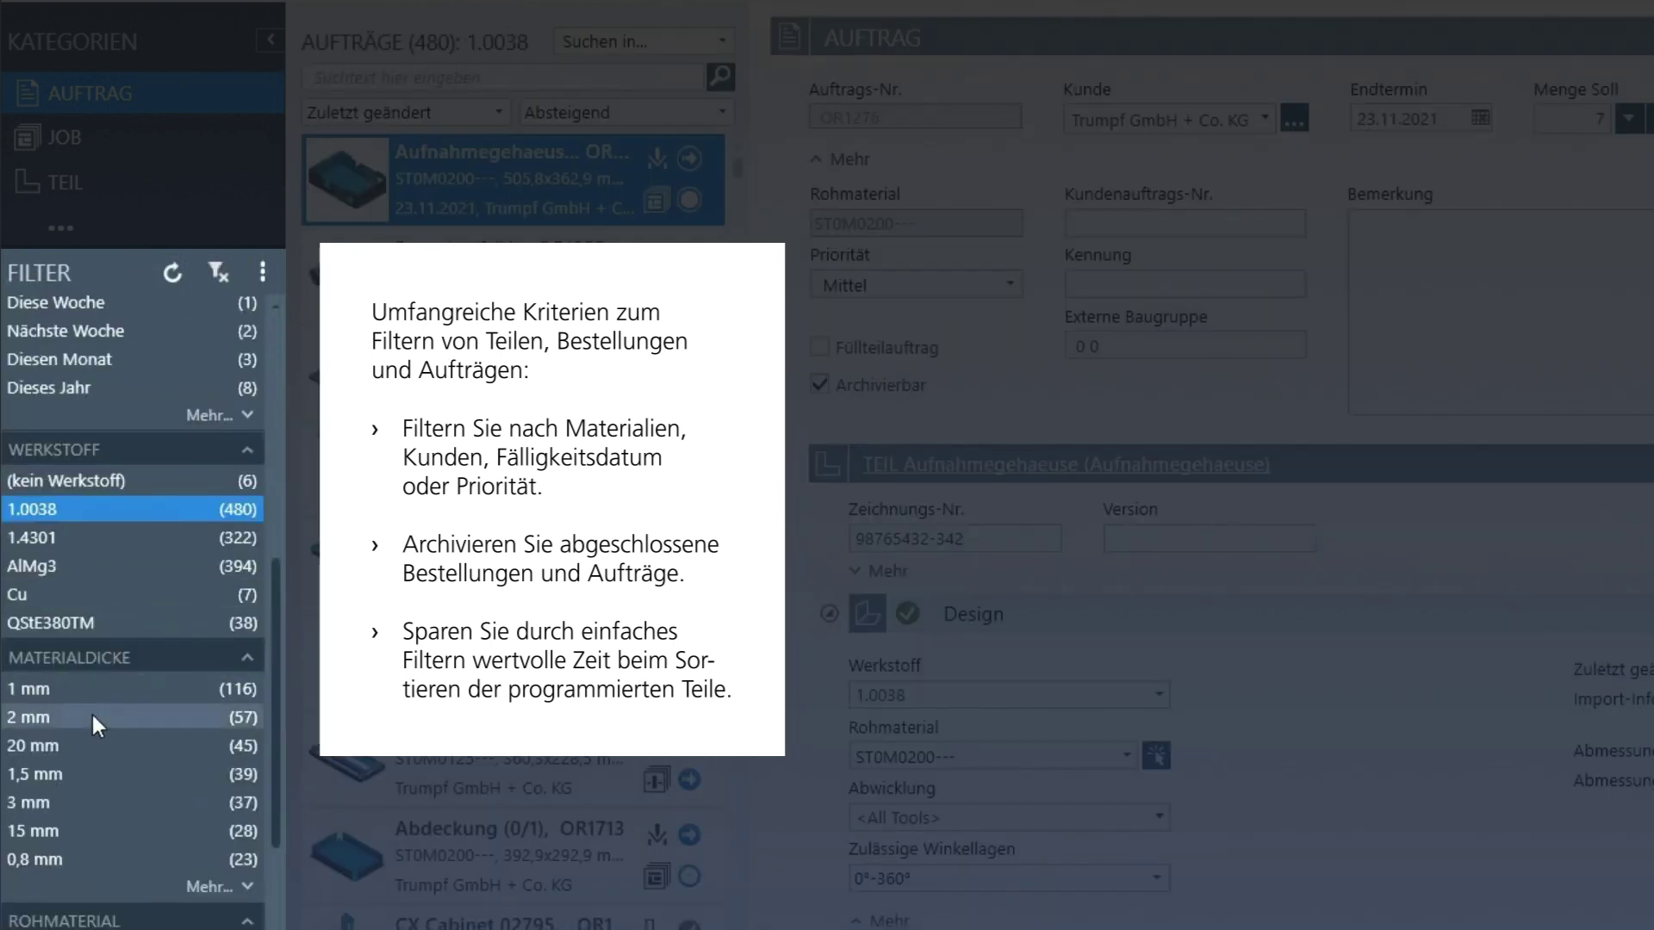
{"action": "left_click", "coordinate": [129, 716]}
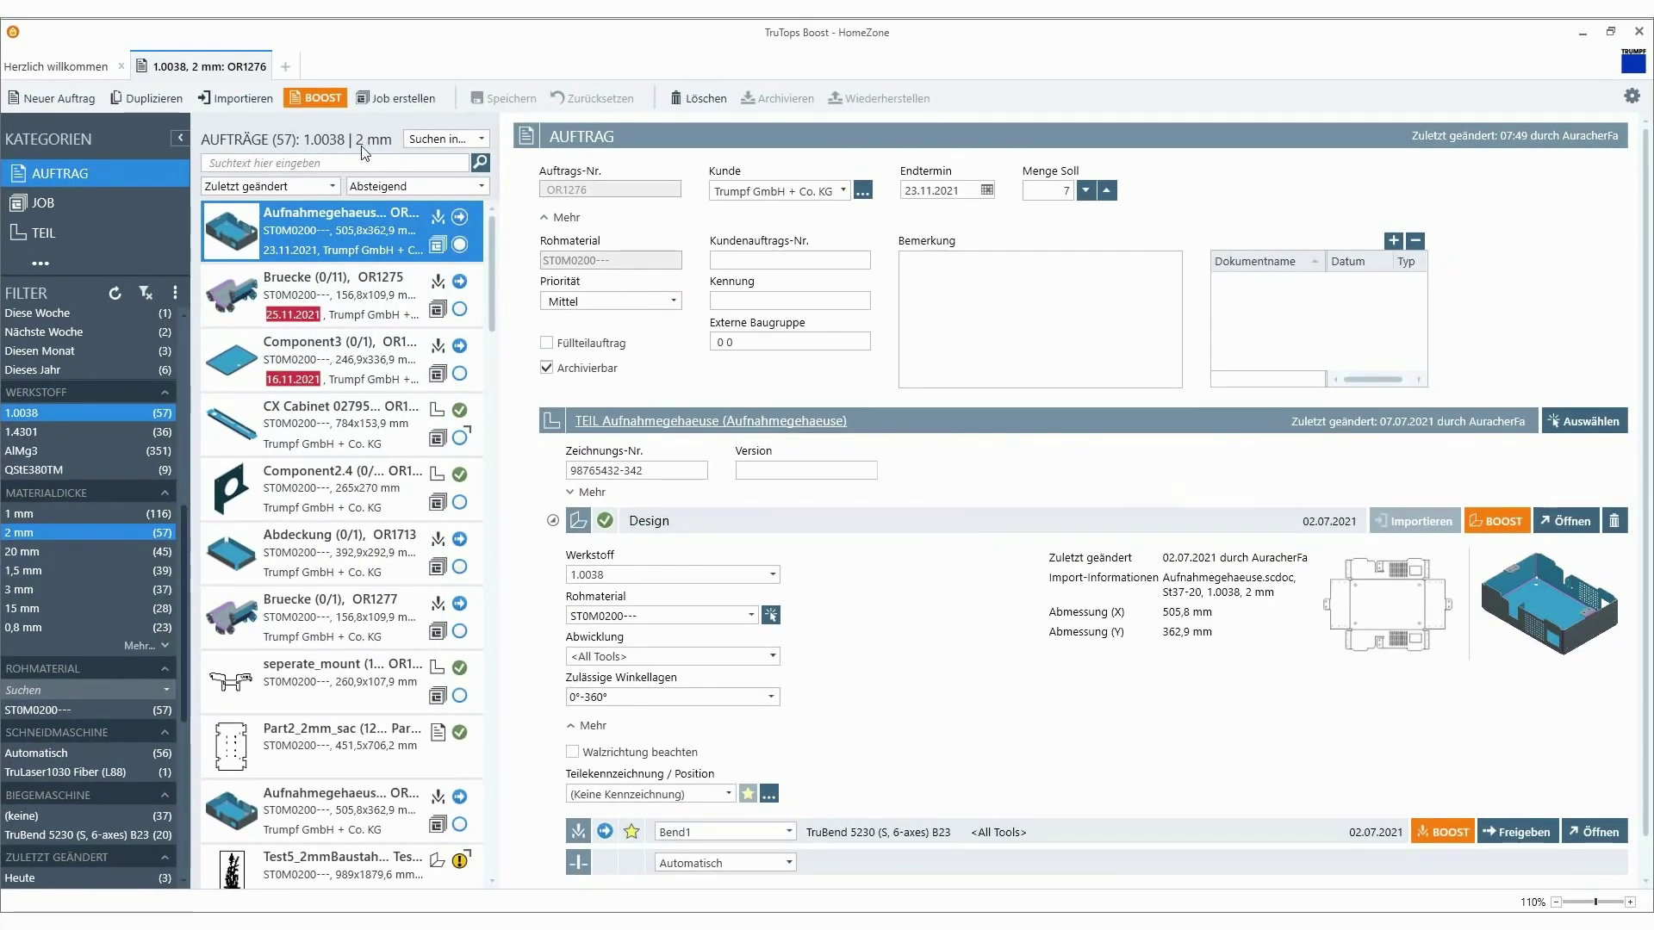
{"action": "left_click", "coordinate": [113, 231]}
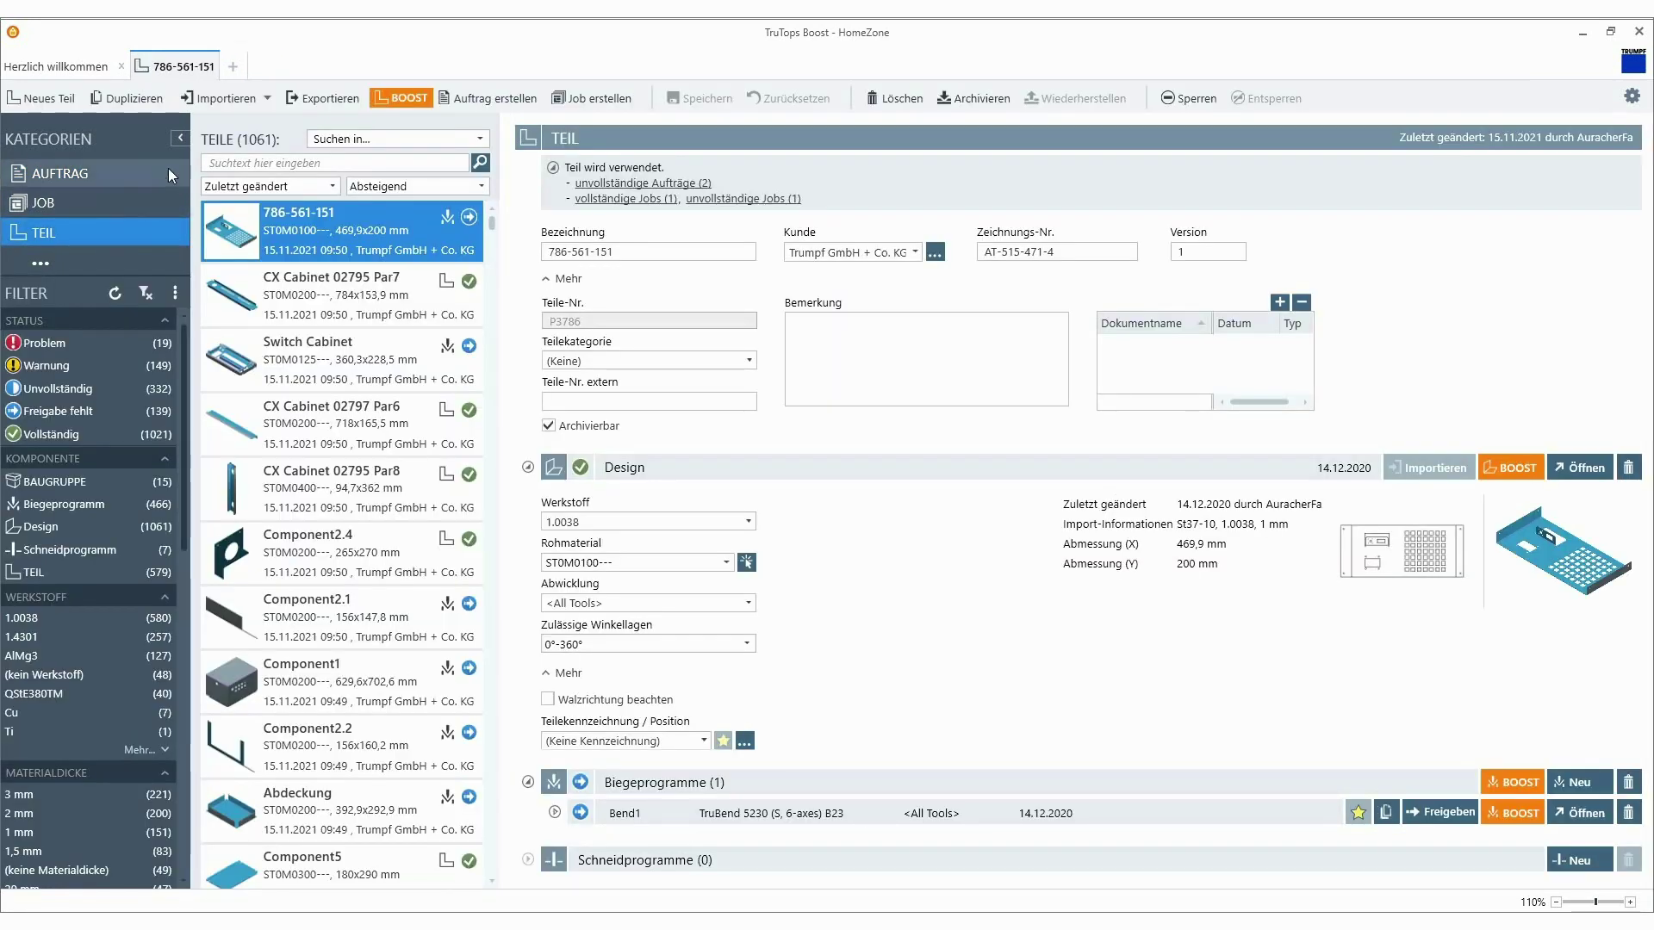
Import 5846415_01_BG_XT4.STEP as a new part, keeping all supported file types
{"action": "left_click", "coordinate": [221, 104]}
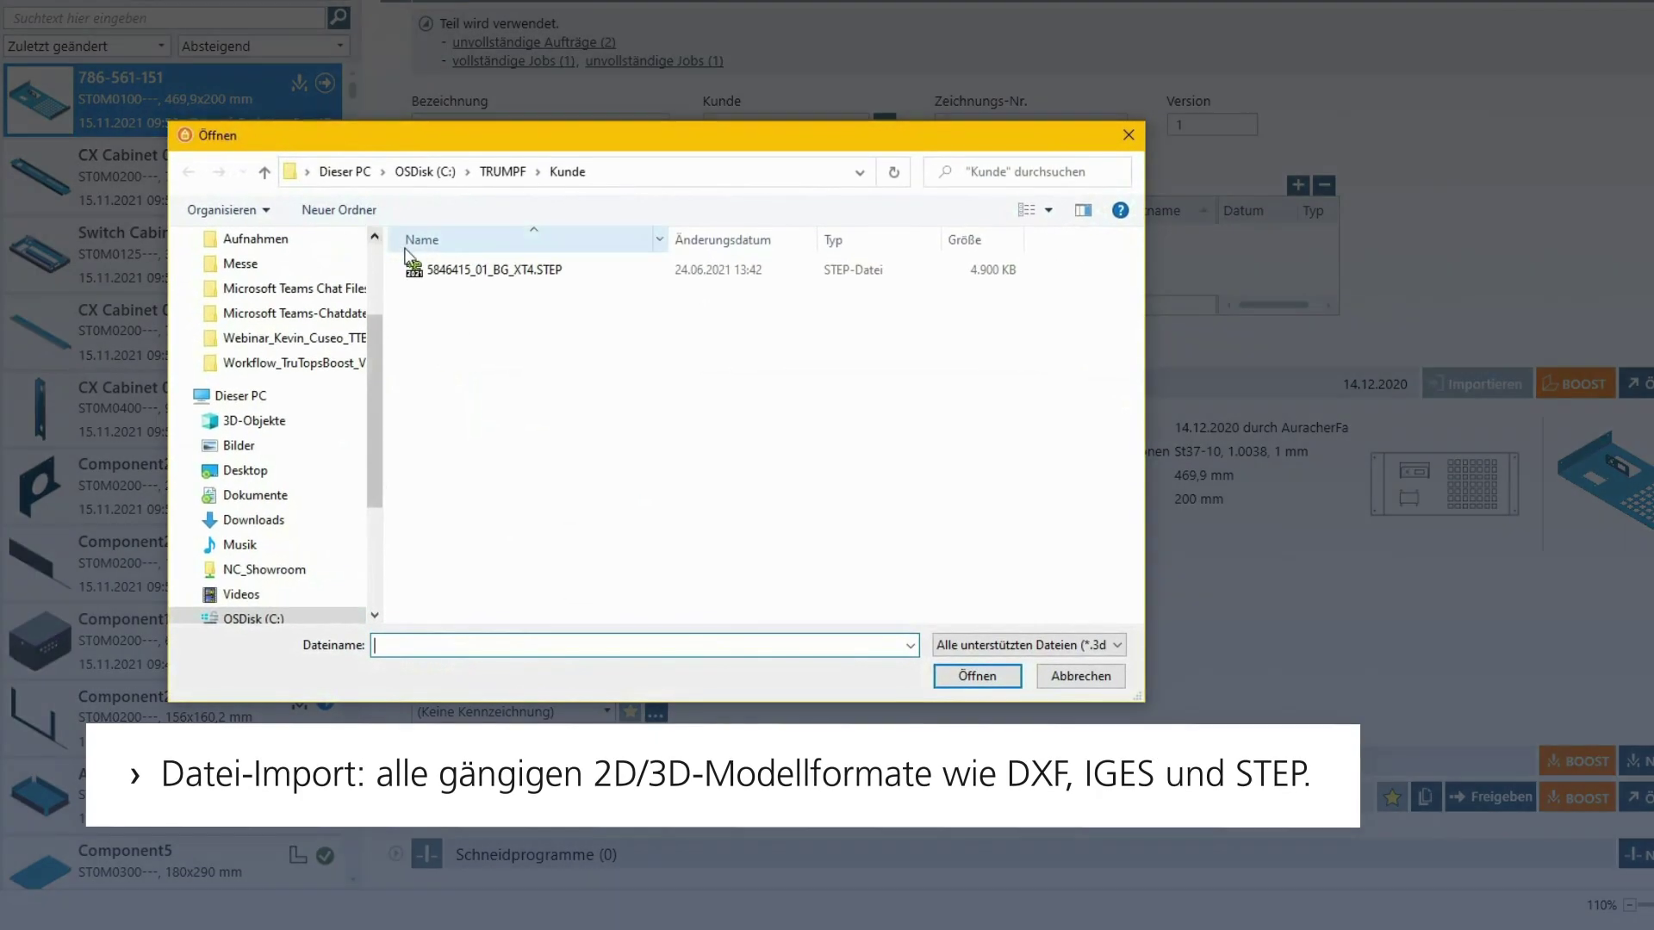
{"action": "left_click", "coordinate": [438, 271]}
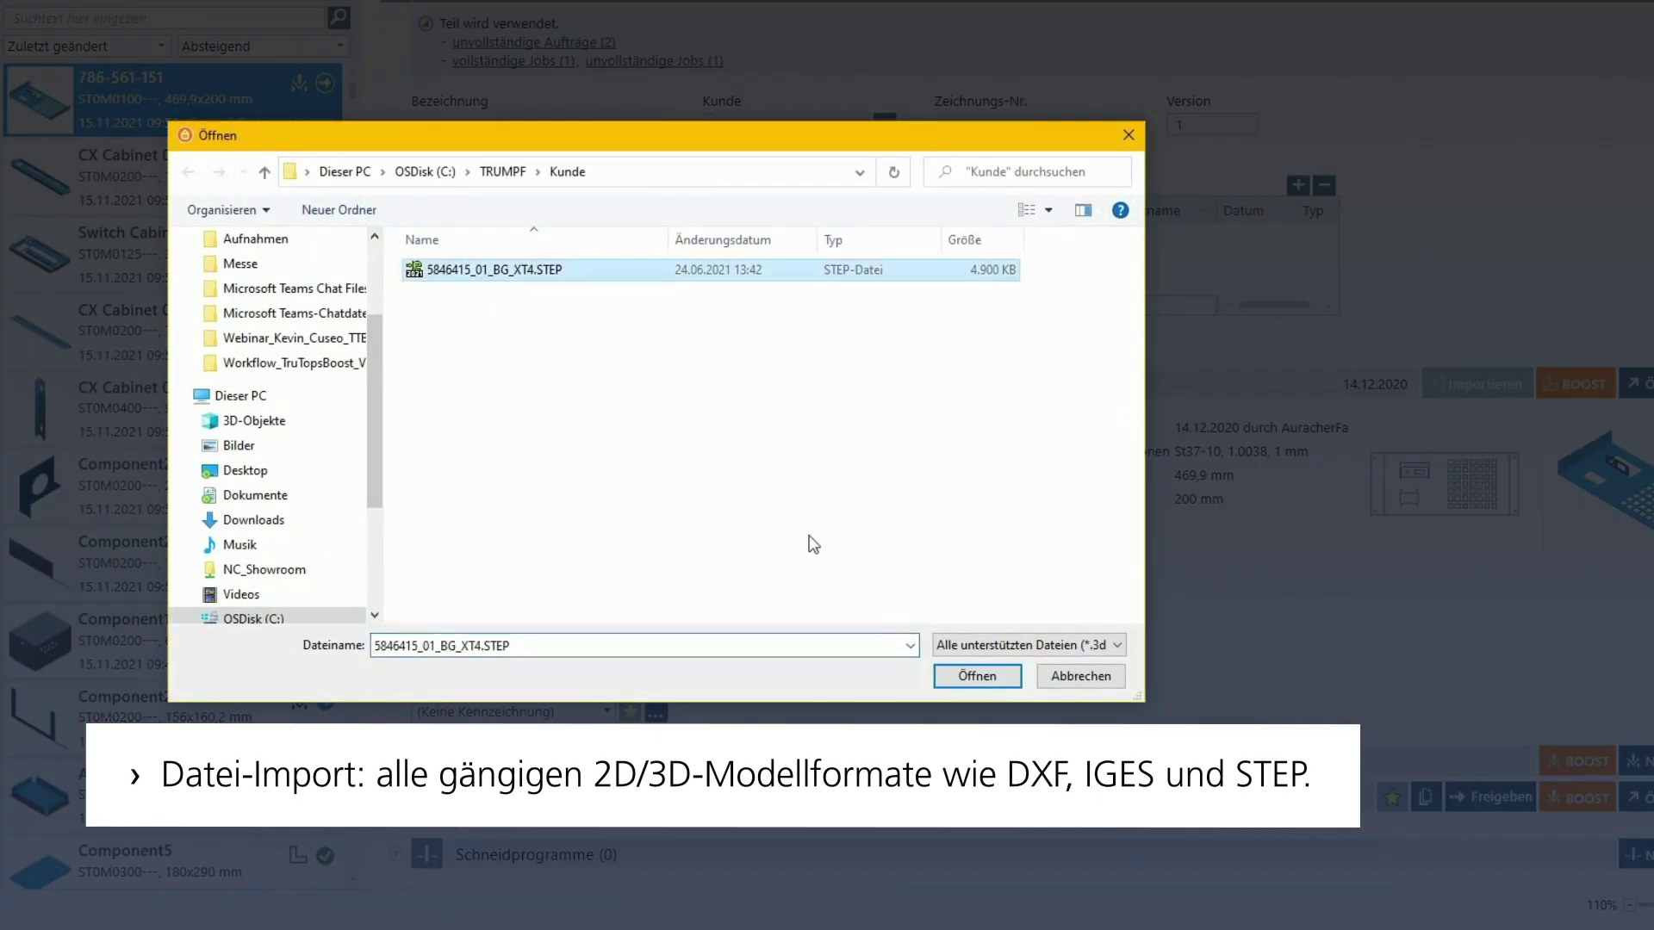
{"action": "left_click", "coordinate": [965, 646]}
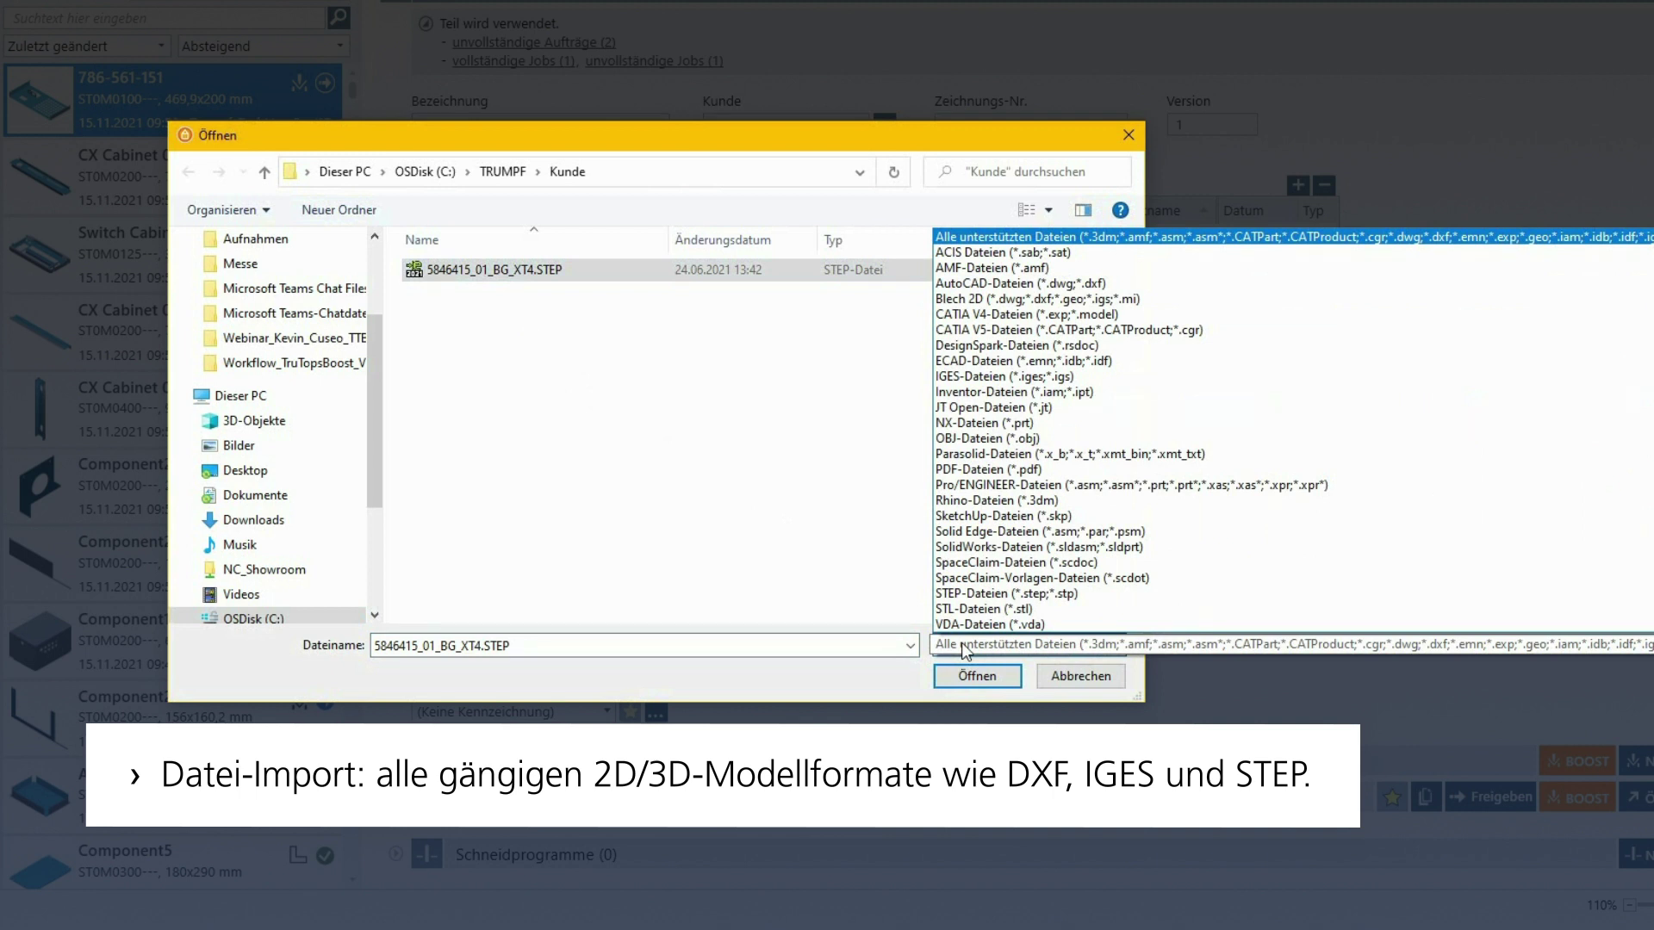
{"action": "left_click", "coordinate": [914, 629]}
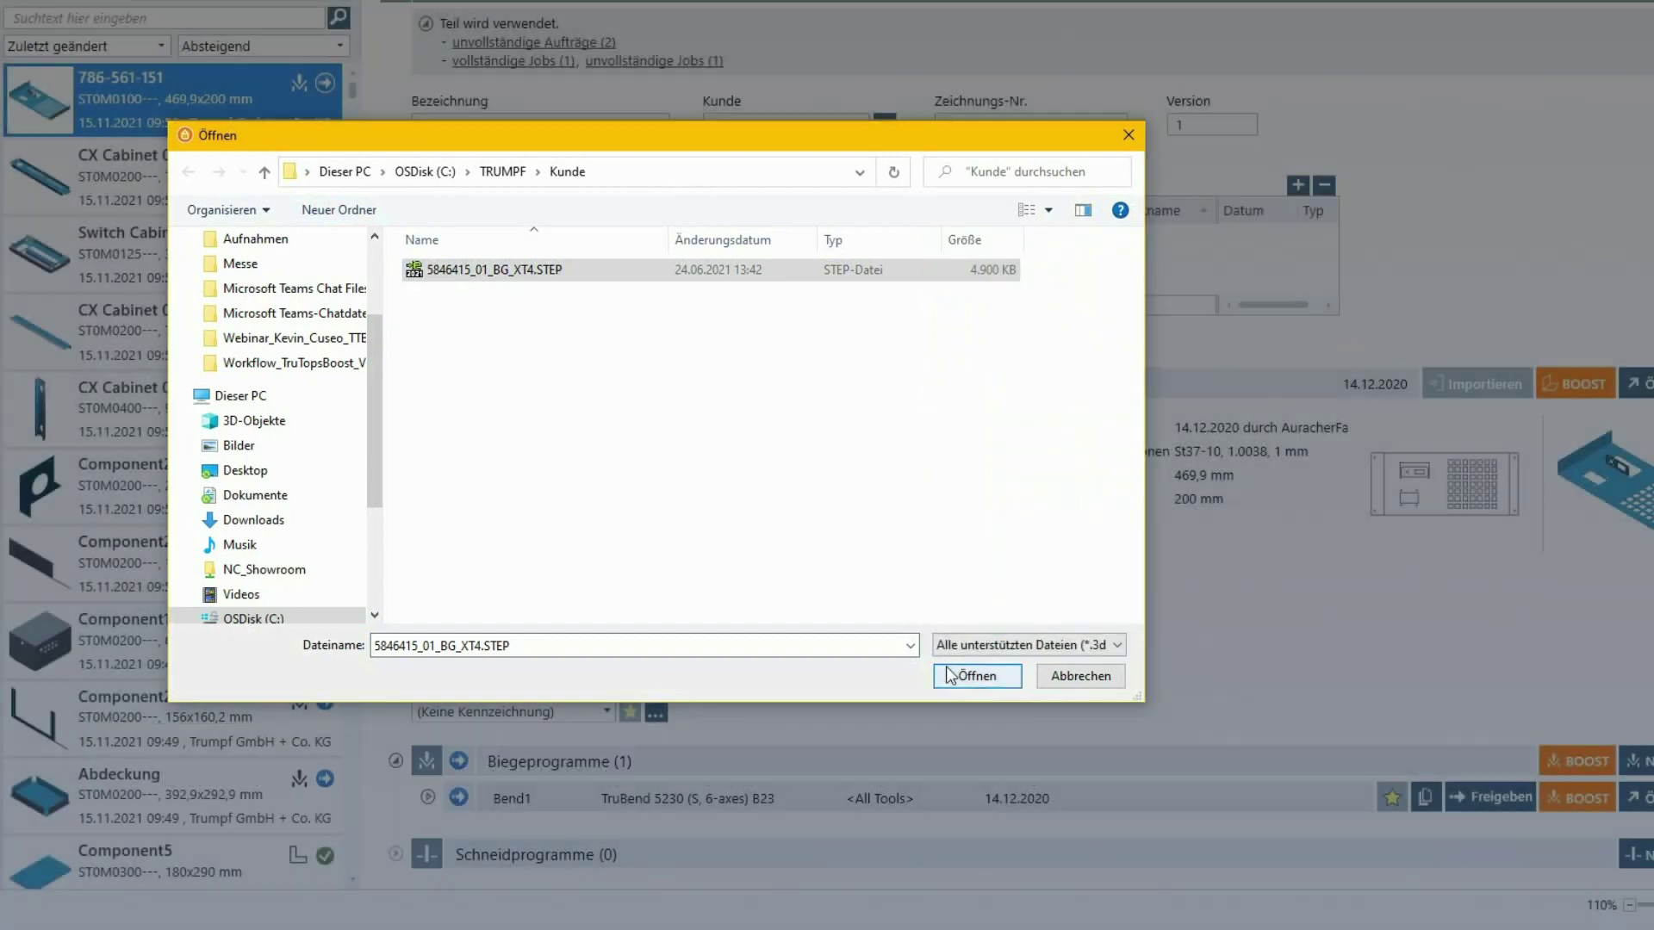
{"action": "left_click", "coordinate": [950, 675]}
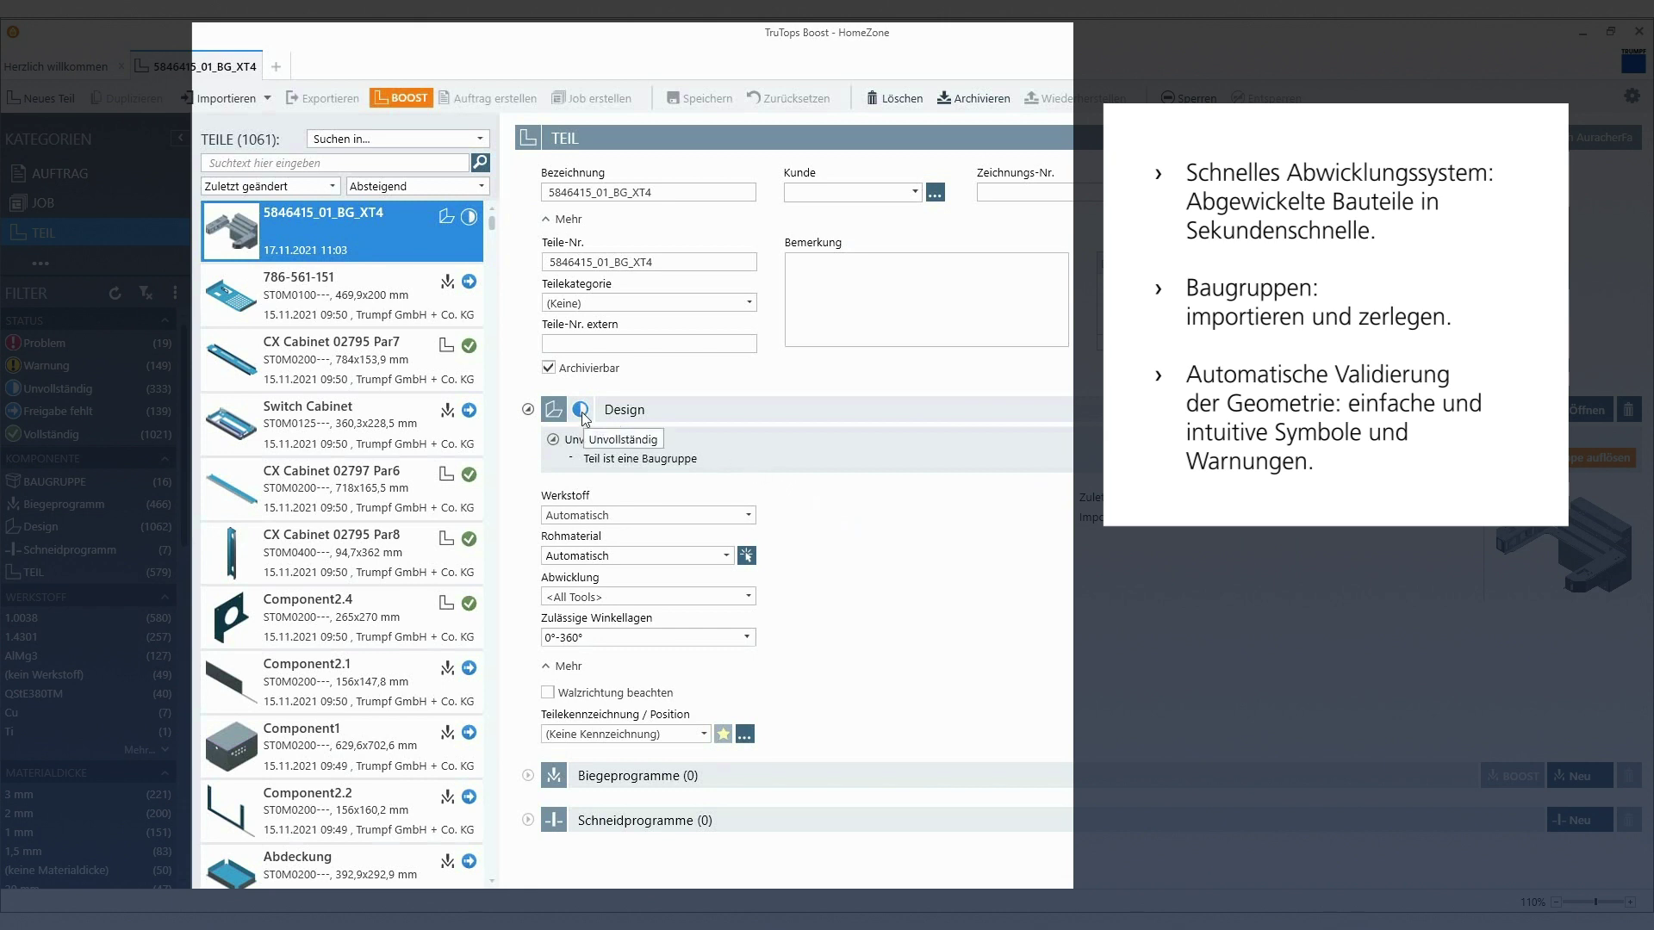
Note the 'Teil ist eine Baugruppe' flag and open 5846415_01_BG_XT4 in Design
{"action": "left_click_drag", "start_coordinate": [698, 458], "coordinate": [602, 458]}
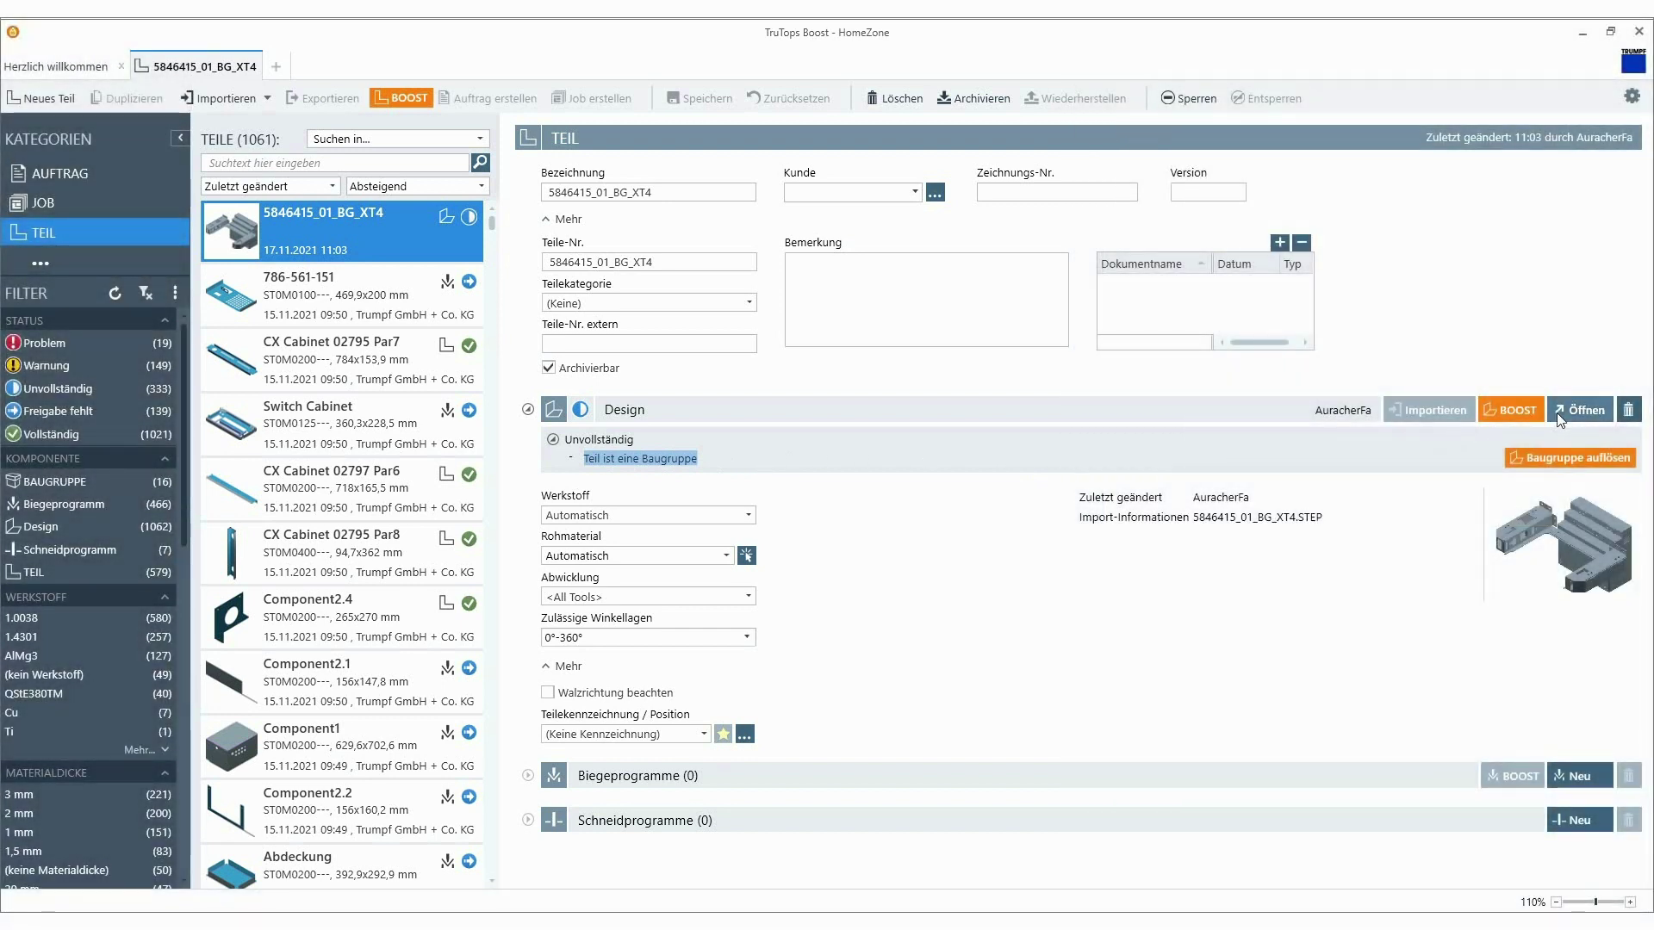
{"action": "left_click", "coordinate": [1571, 411]}
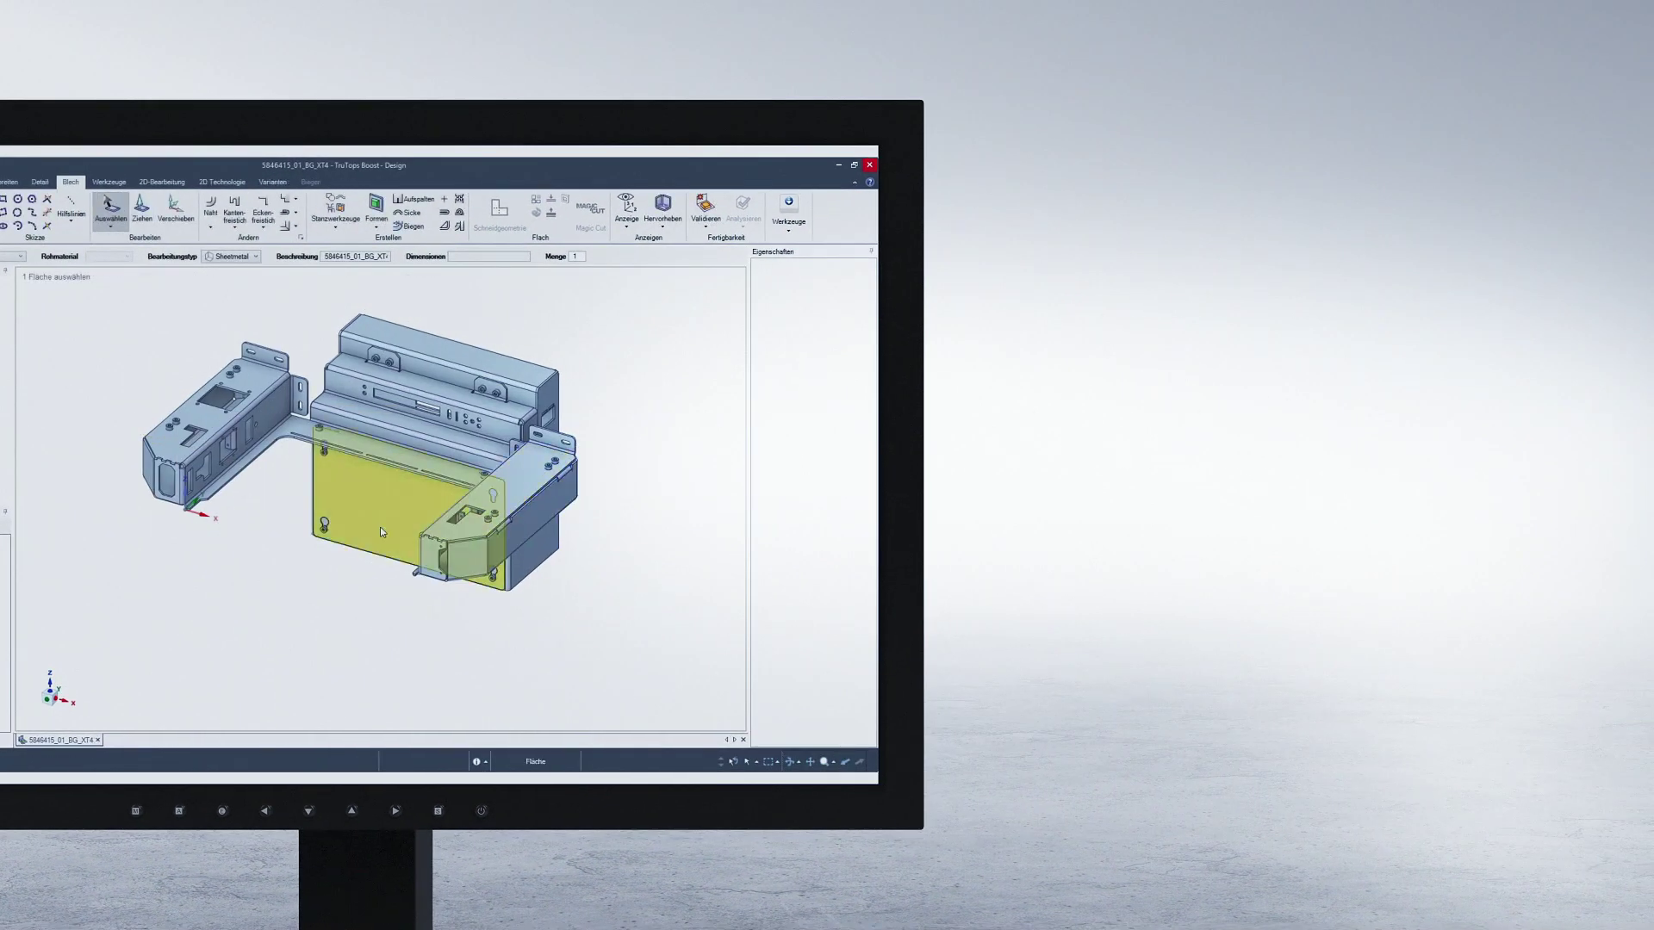
Orbit the 5846415_01_BG_XT4 assembly to inspect its components
{"action": "mouse_move", "coordinate": [380, 526]}
{"action": "middle_mouse_down"}
{"action": "mouse_move", "coordinate": [254, 608]}
{"action": "mouse_move", "coordinate": [389, 550]}
{"action": "mouse_move", "coordinate": [401, 637]}
{"action": "mouse_move", "coordinate": [318, 652]}
{"action": "middle_mouse_up"}
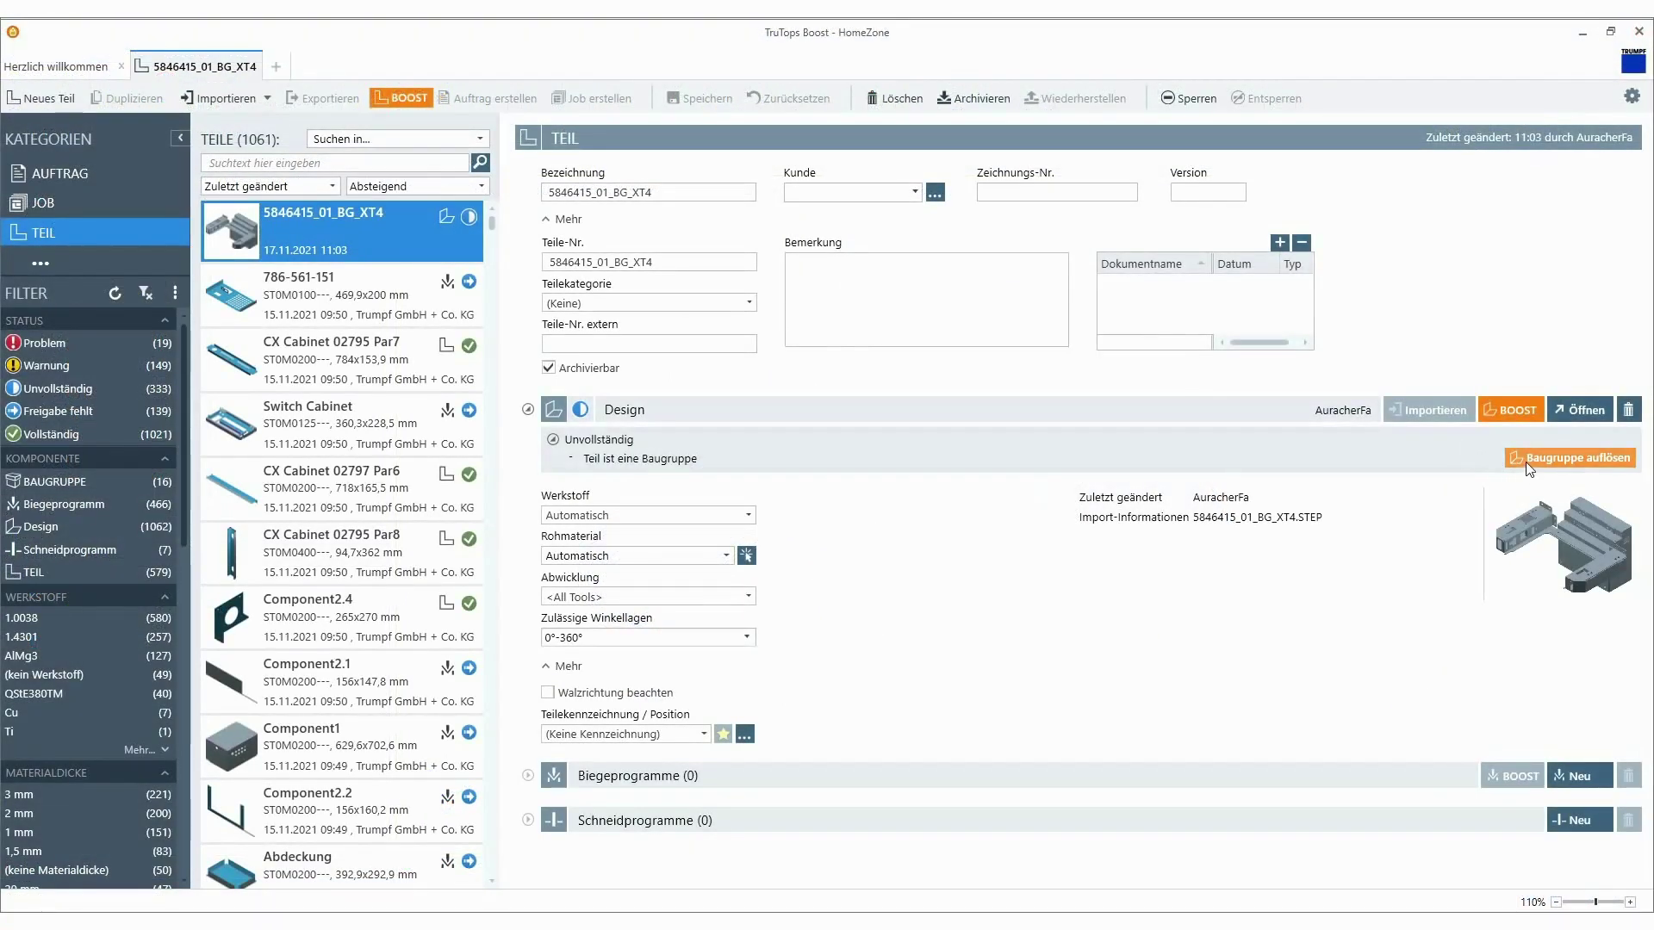
Dissolve 5846415_01_BG_XT4 with 'Baugruppe auflösen' into its individual parts
{"action": "left_click", "coordinate": [1526, 462]}
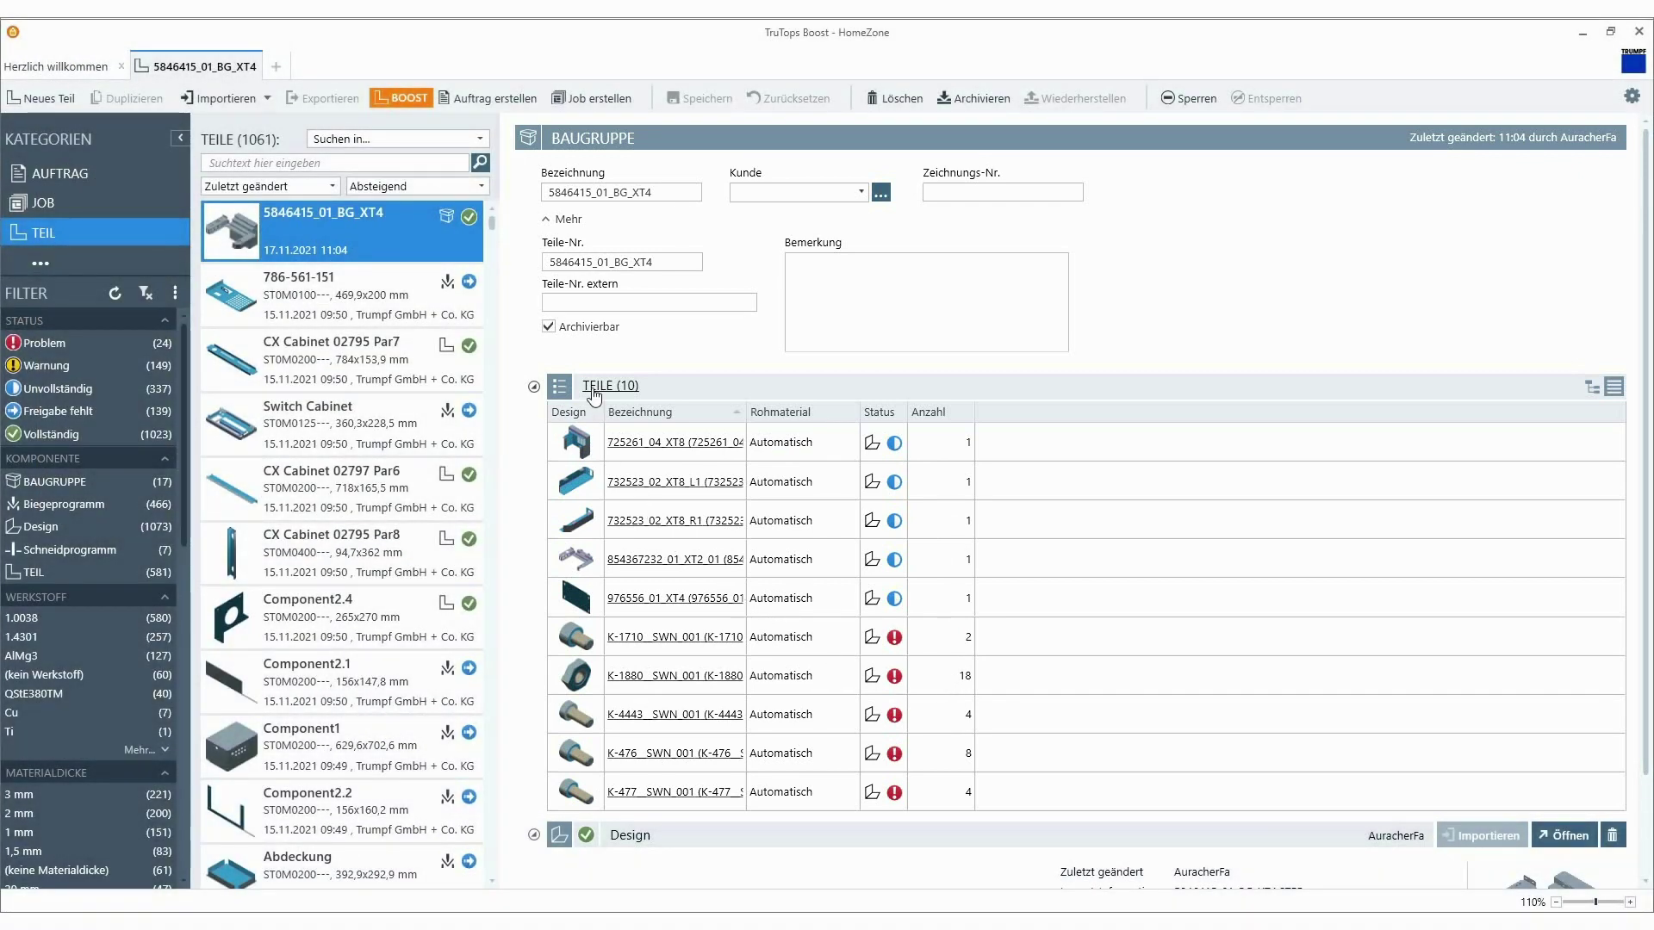
Open the assembly's 10 parts and select the five sheet-metal parts
{"action": "left_click", "coordinate": [593, 388]}
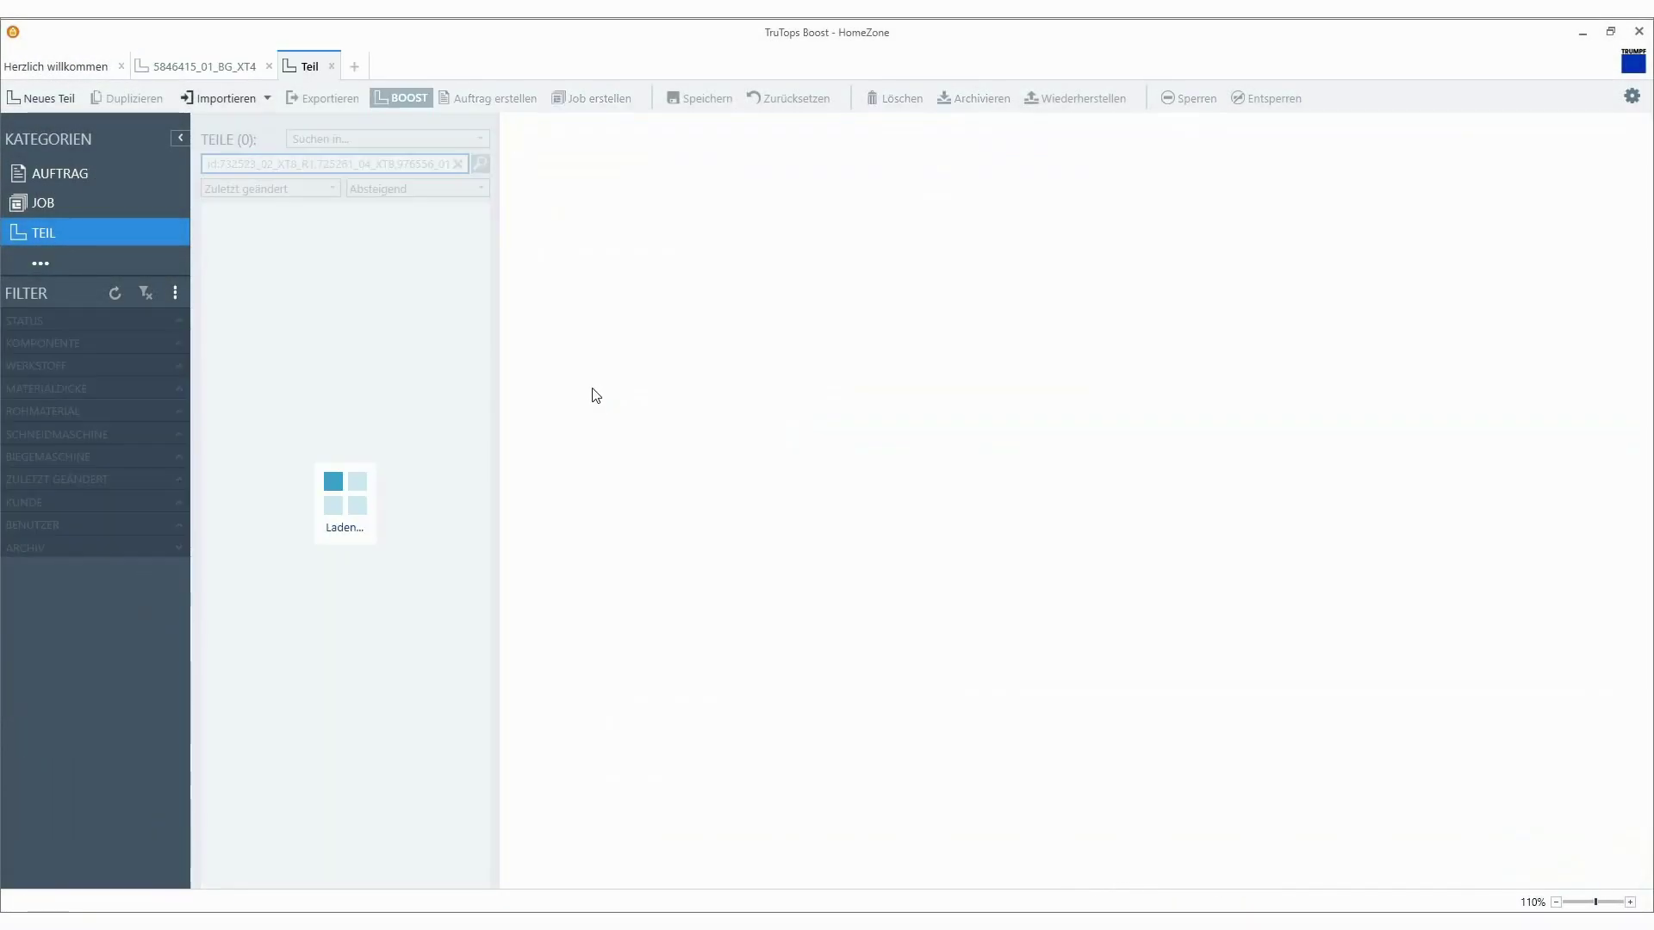
{"action": "left_click", "coordinate": [448, 320]}
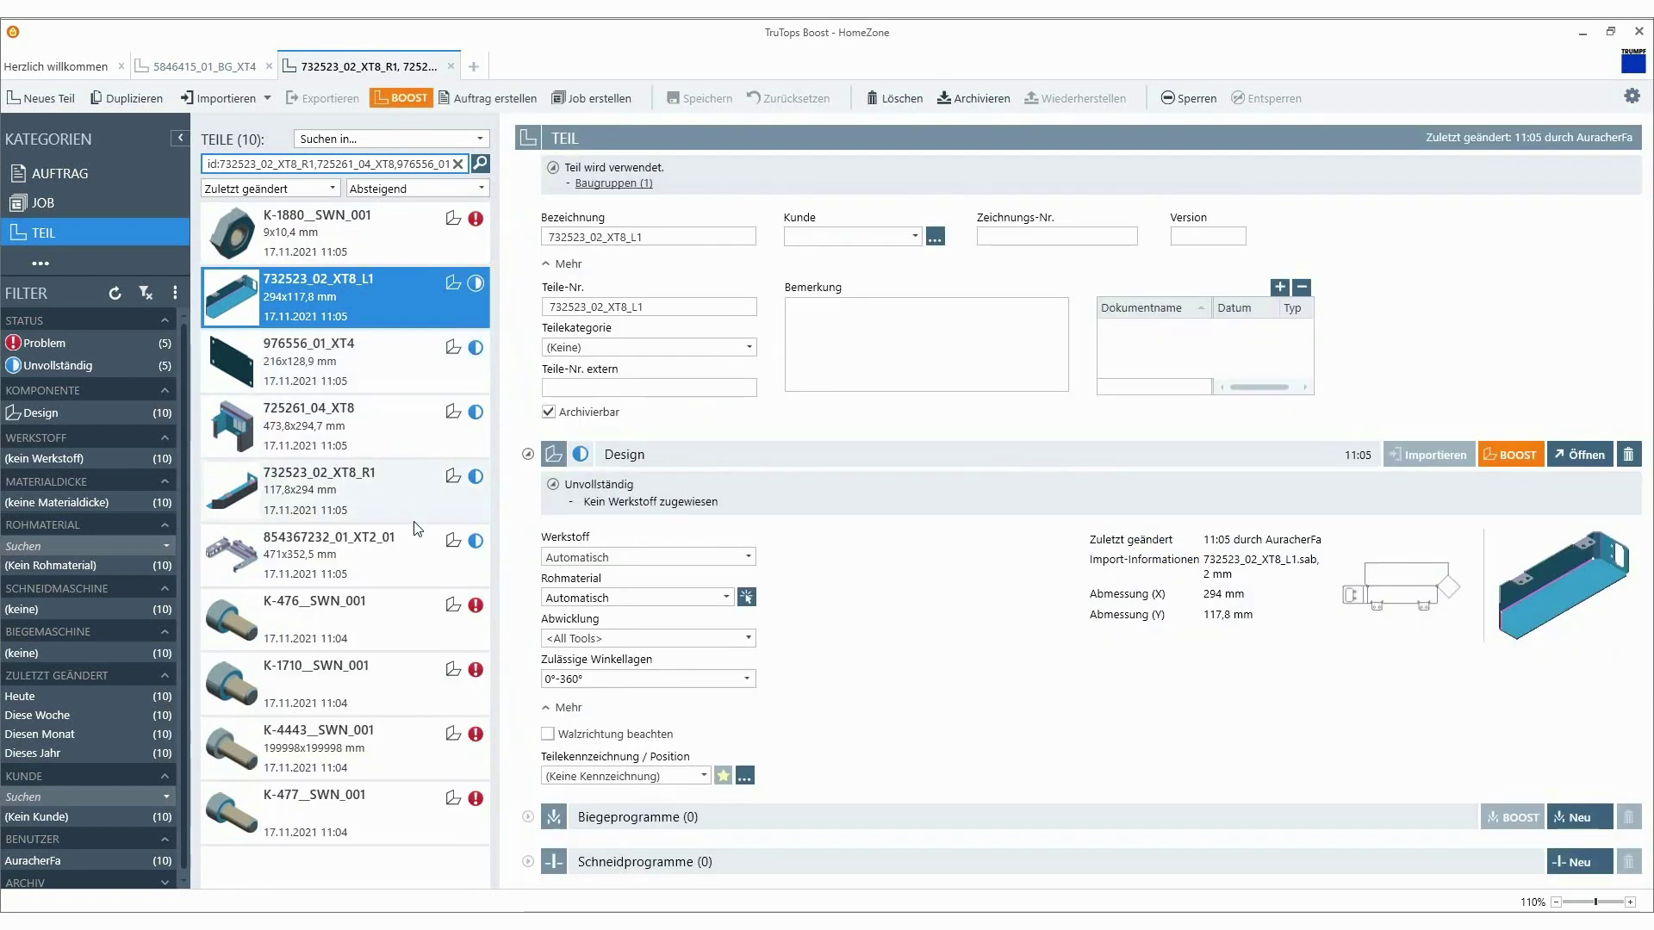
{"action": "left_click", "coordinate": [414, 551], "text": "shift"}
Assign the customer and material 1.0038 to the selected parts and save
{"action": "left_click", "coordinate": [814, 207]}
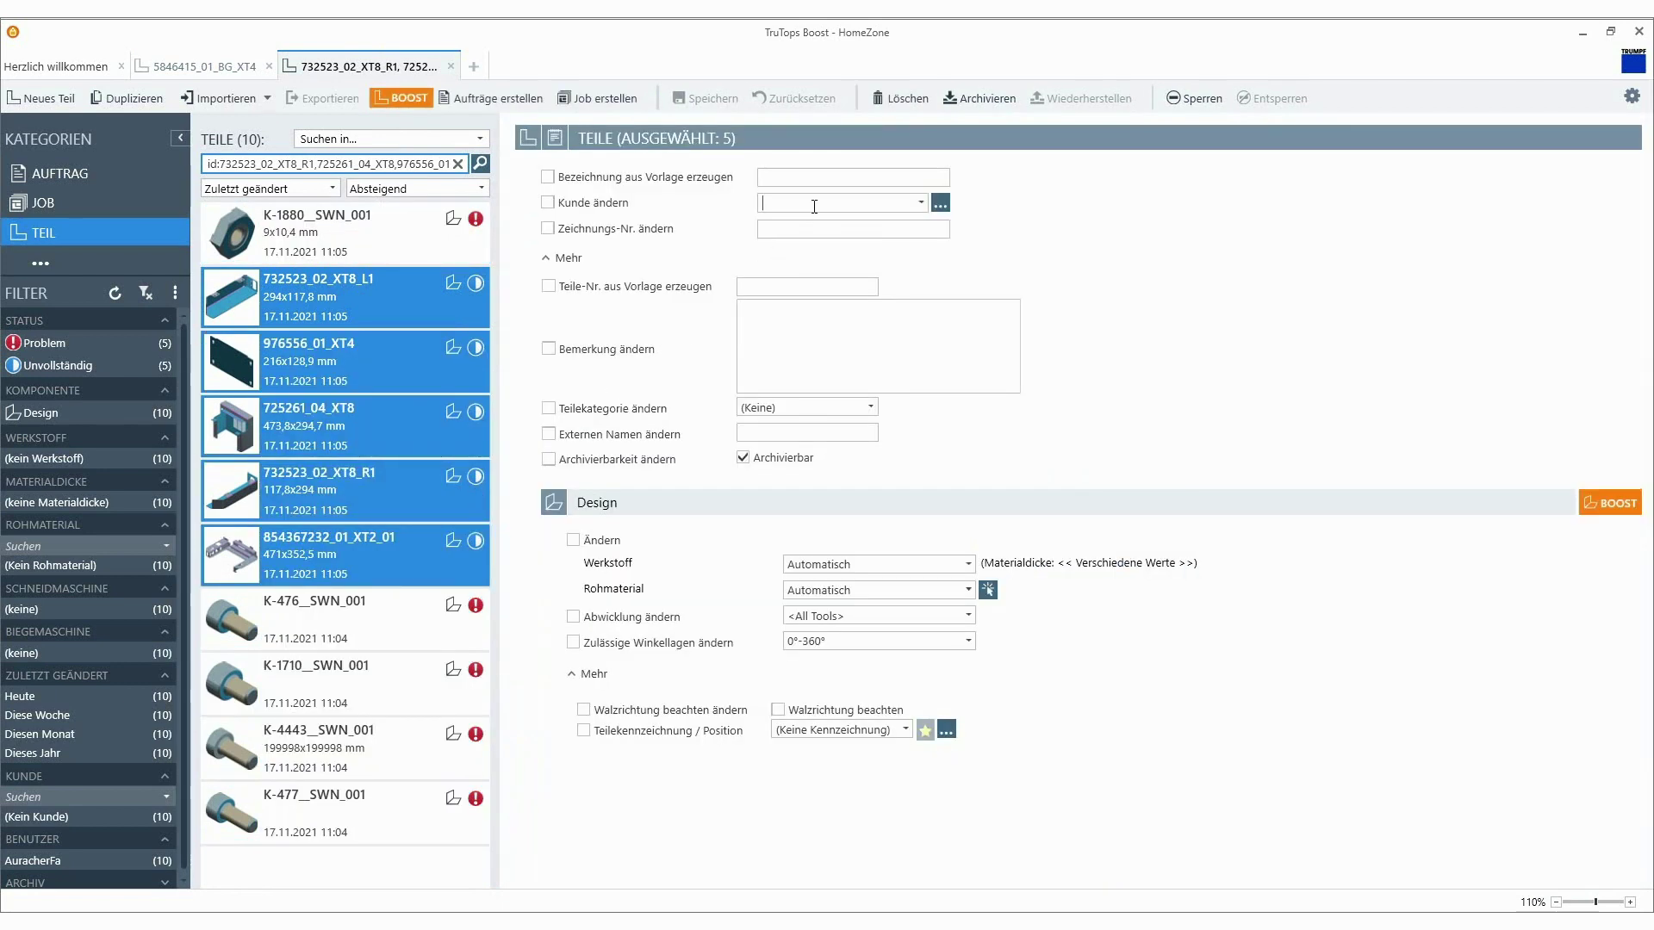
{"action": "type", "text": "Trump"}
{"action": "key", "text": "Return"}
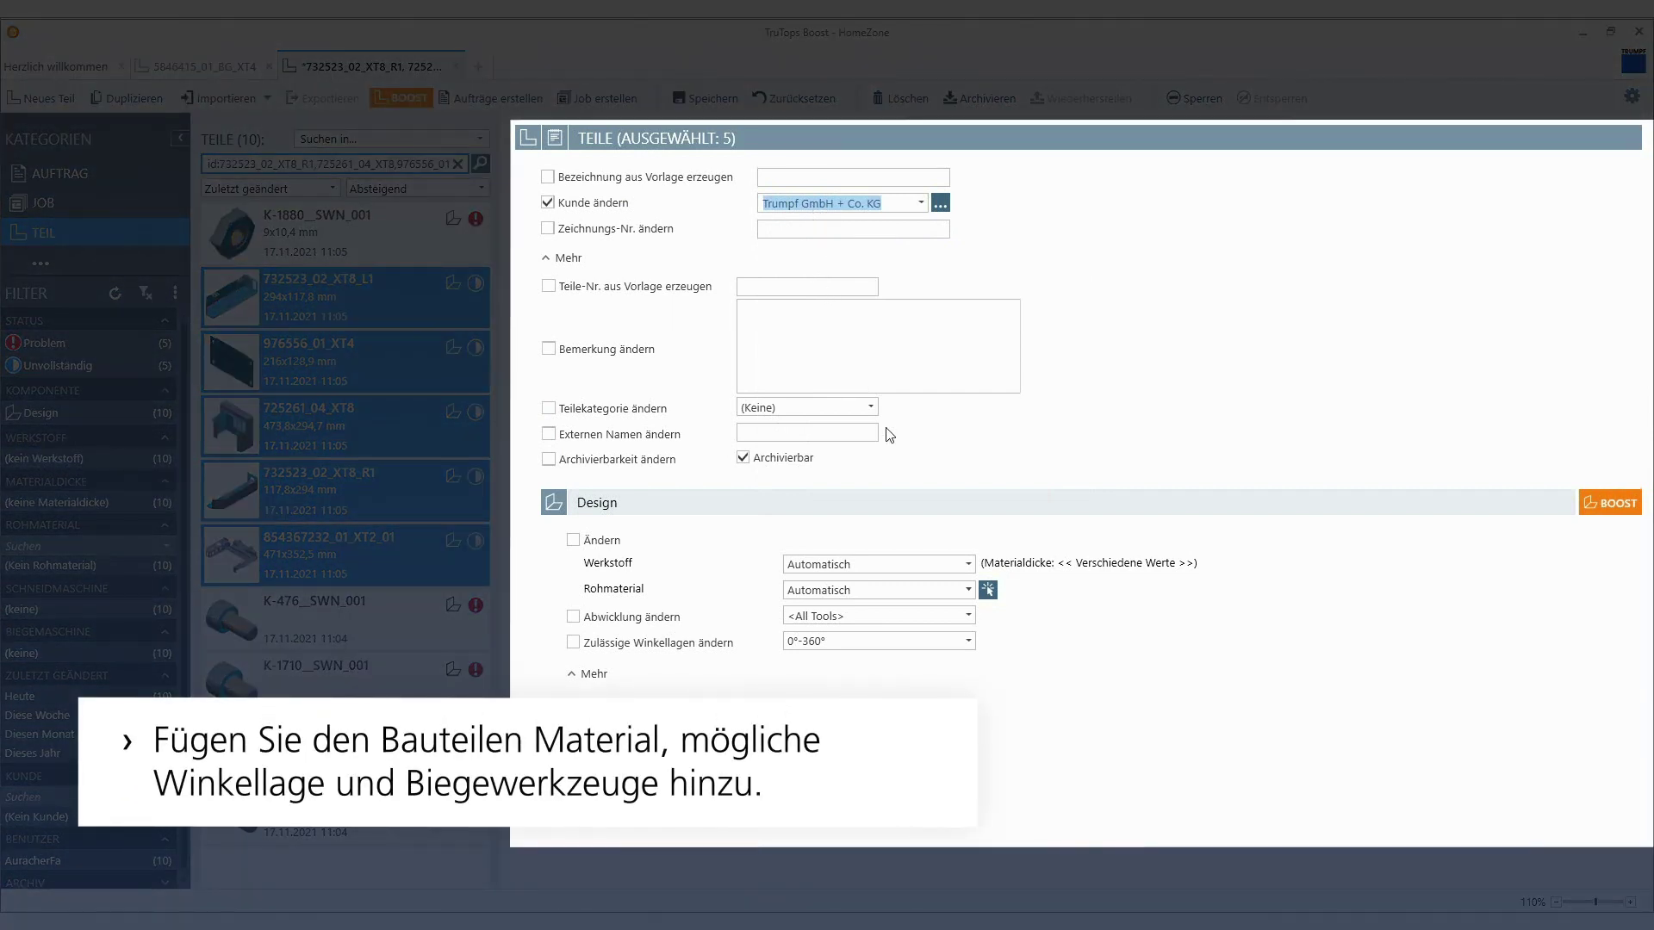
{"action": "left_click", "coordinate": [969, 564]}
{"action": "left_click", "coordinate": [875, 603]}
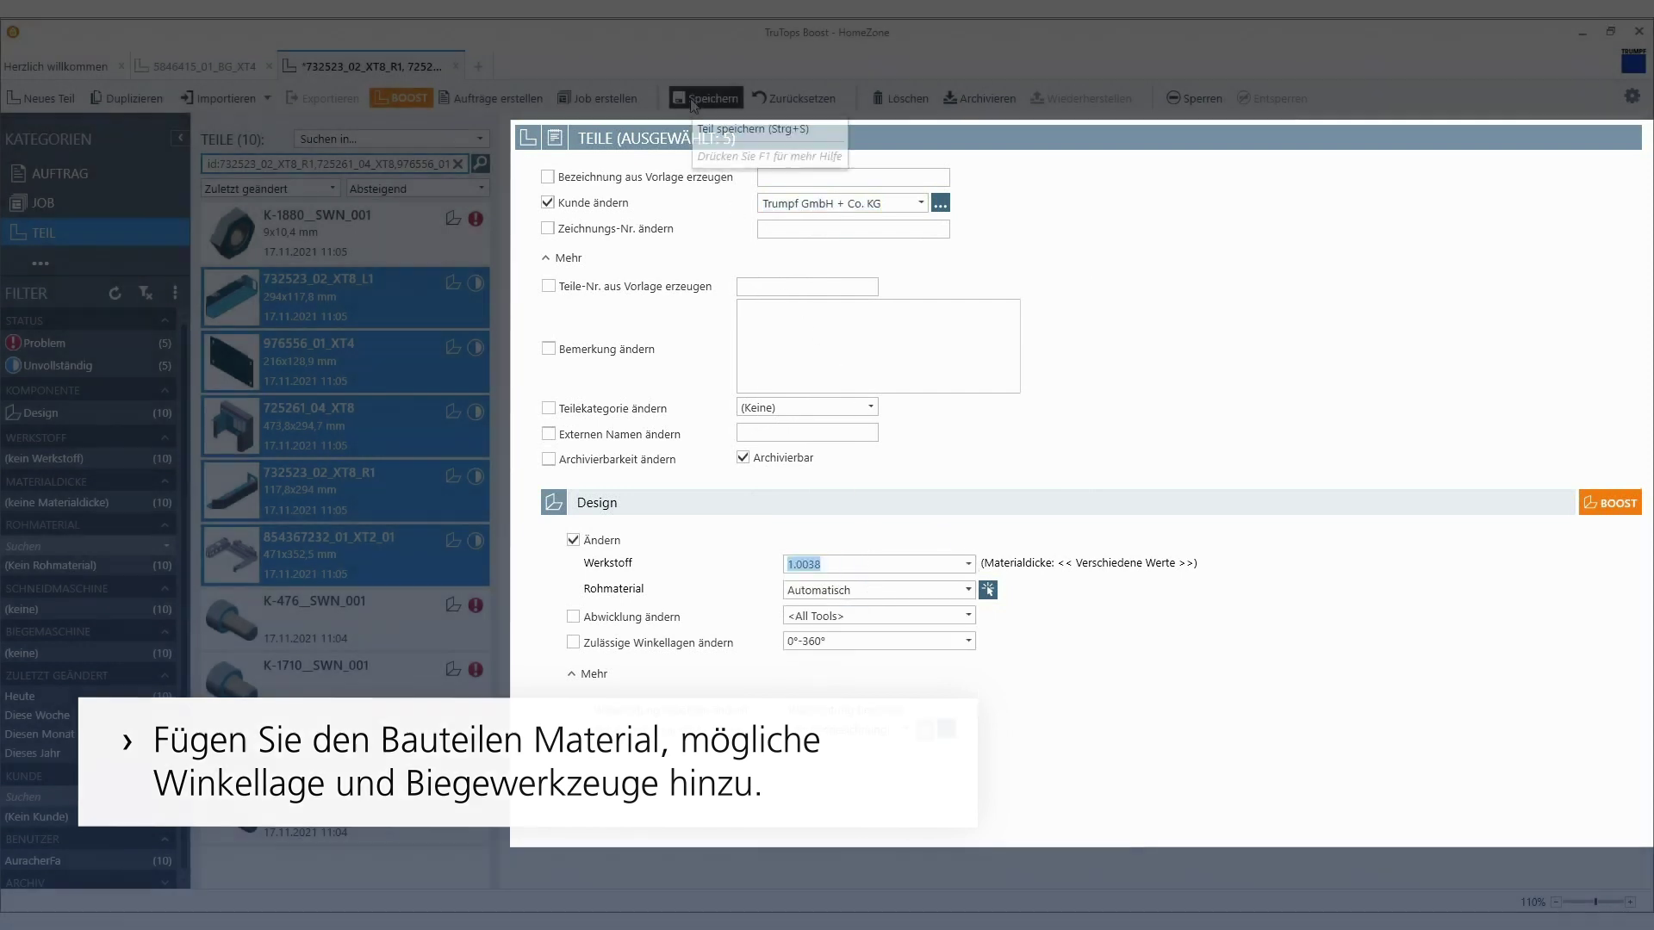
{"action": "left_click", "coordinate": [690, 98]}
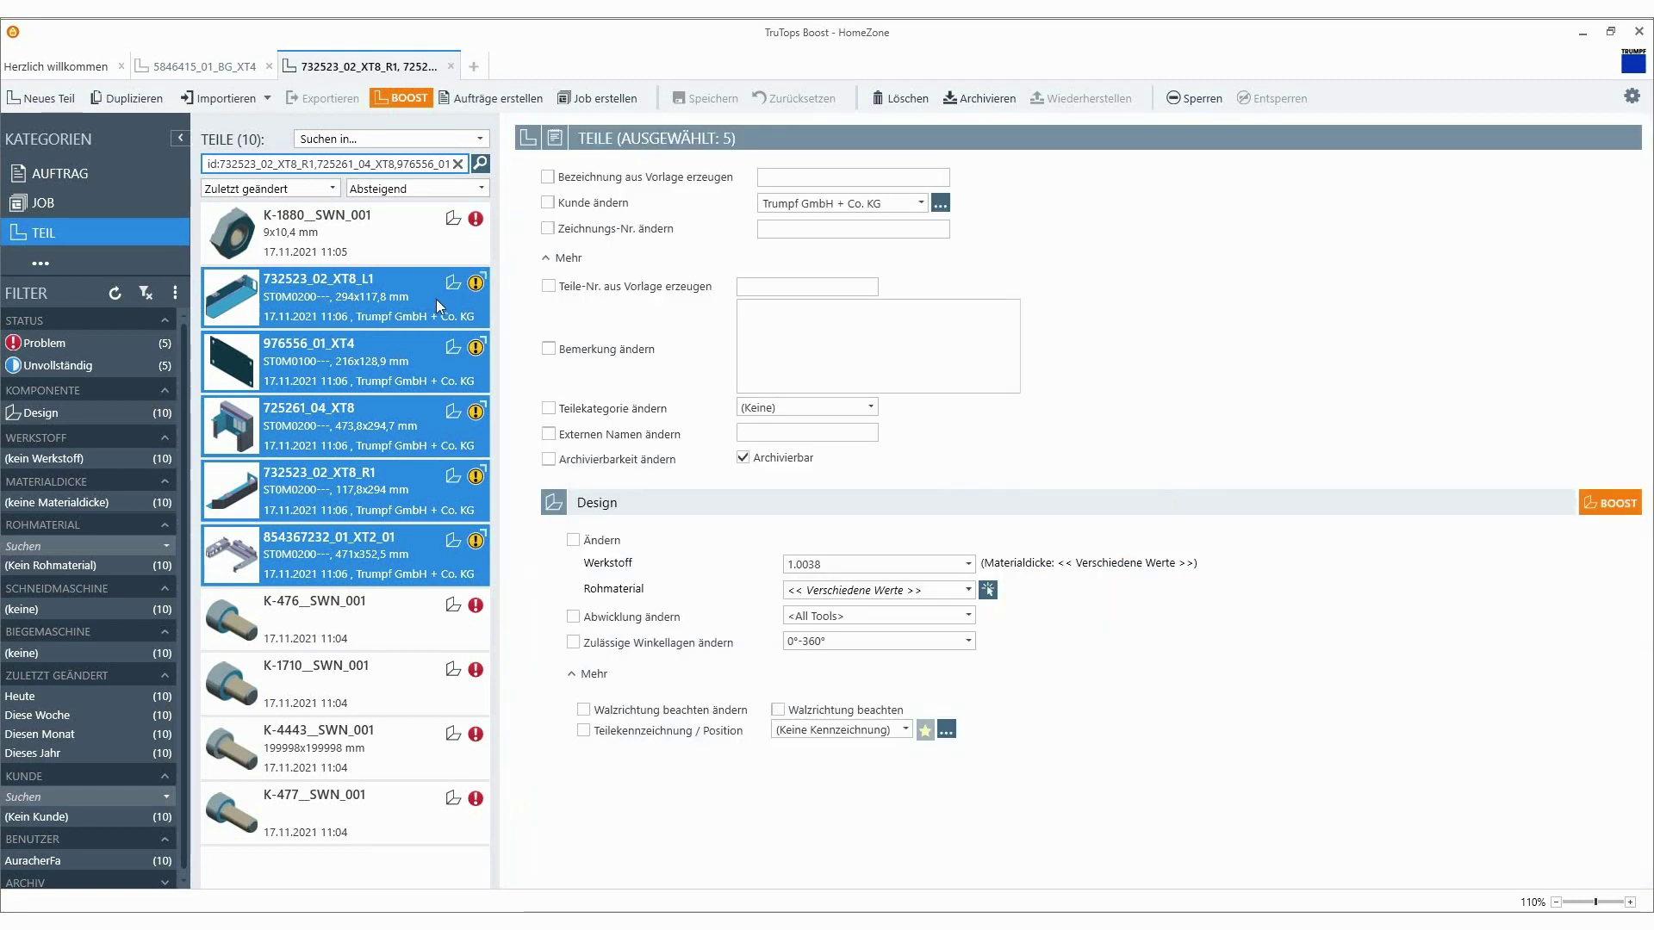
Give 732523_02_XT8_L1 two bend programs, Bend2 on TruBend 7050 (6-axes) B28, and save
{"action": "left_click", "coordinate": [436, 298]}
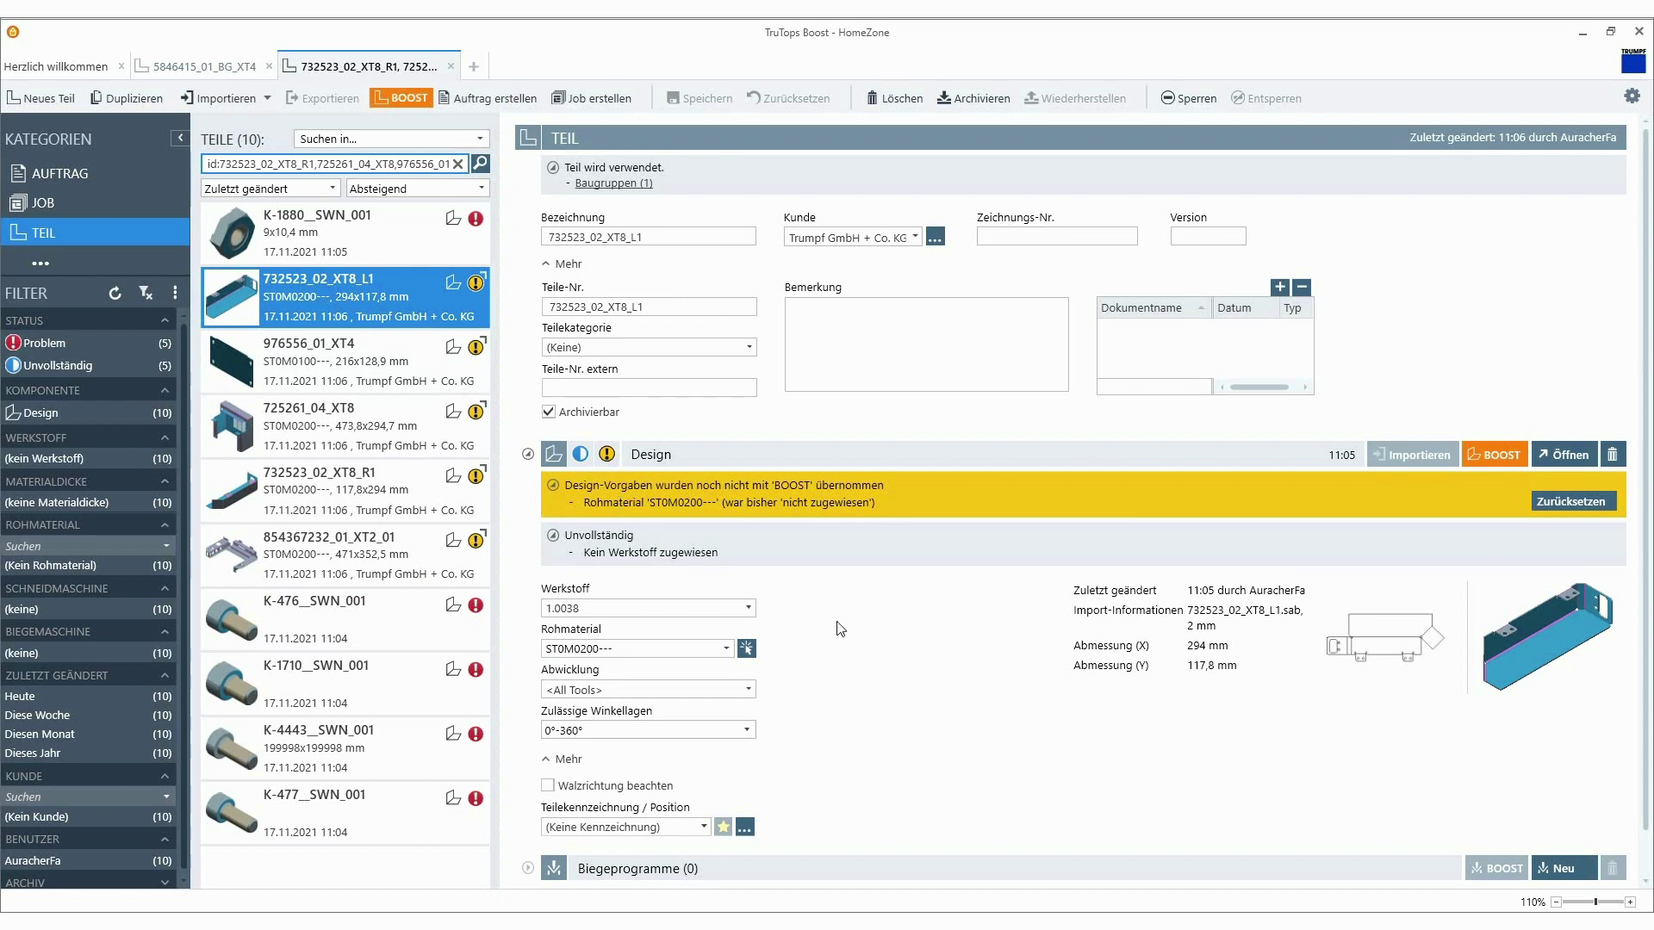
{"action": "left_click", "coordinate": [1545, 865]}
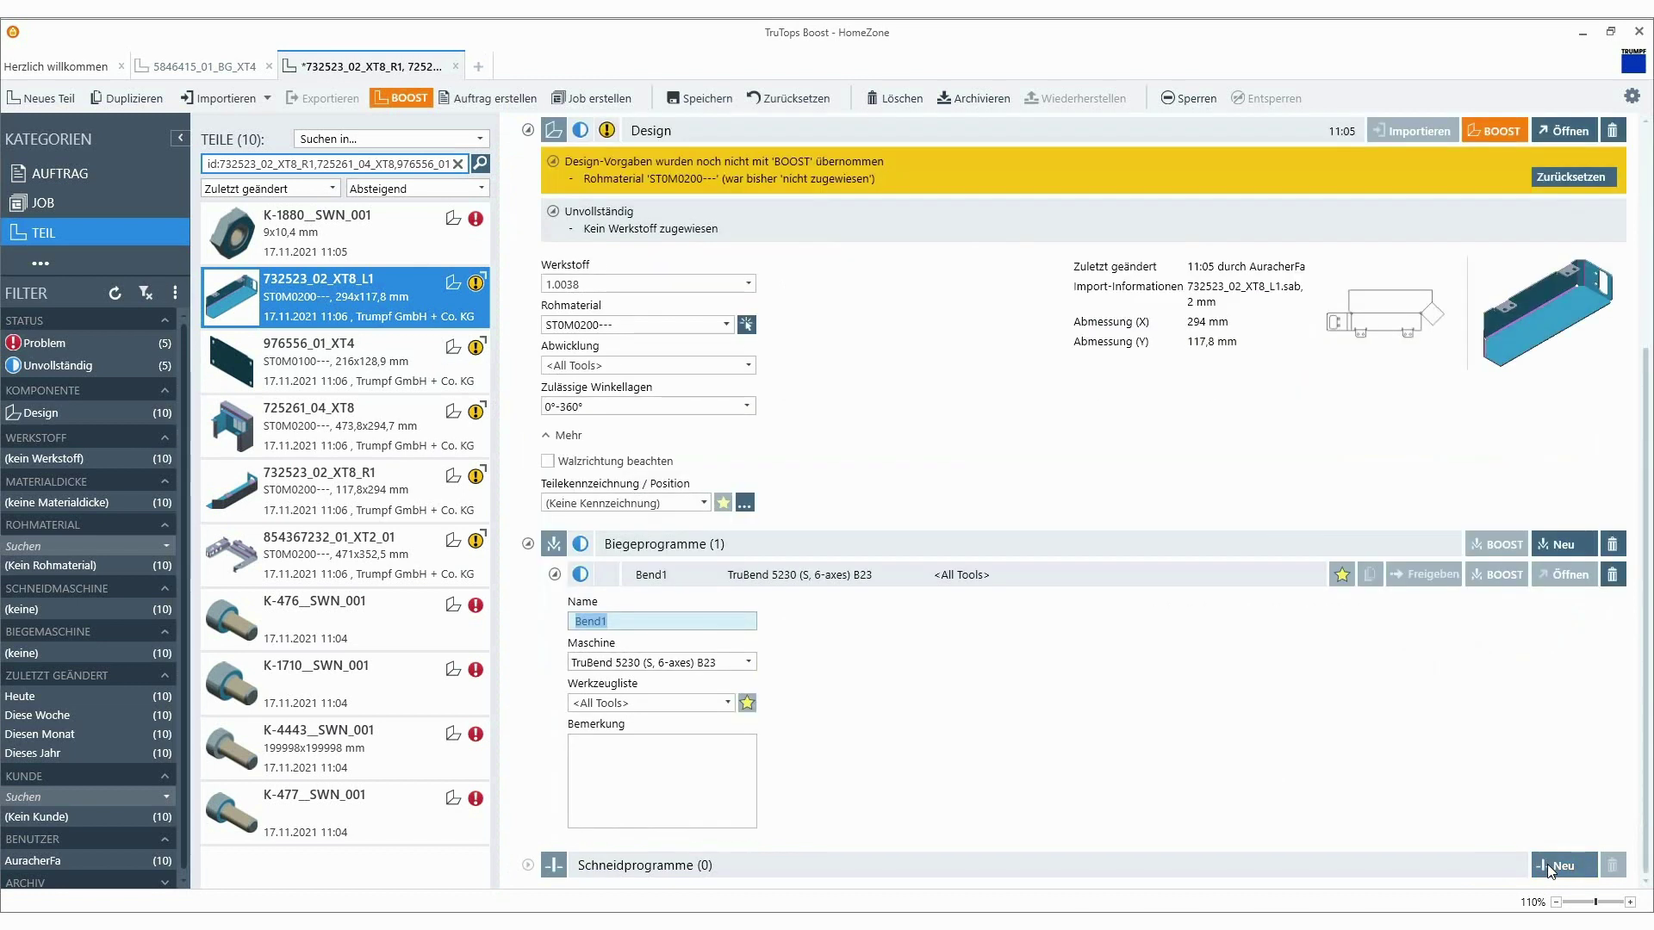
{"action": "left_click", "coordinate": [1562, 543]}
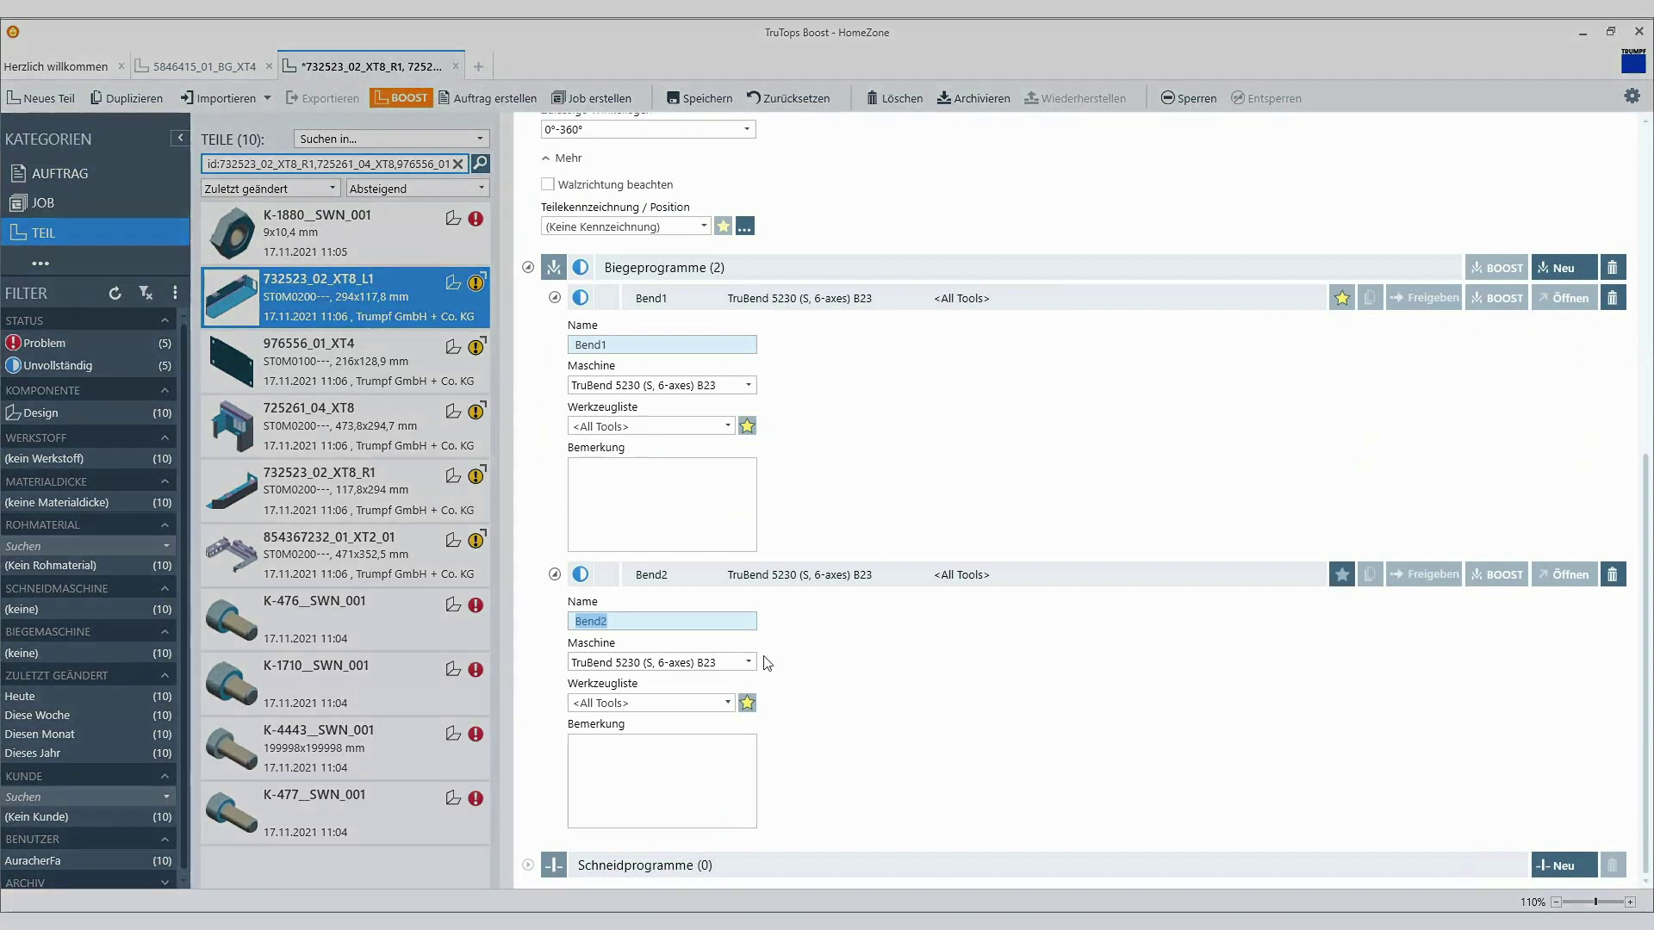
{"action": "left_click", "coordinate": [748, 662]}
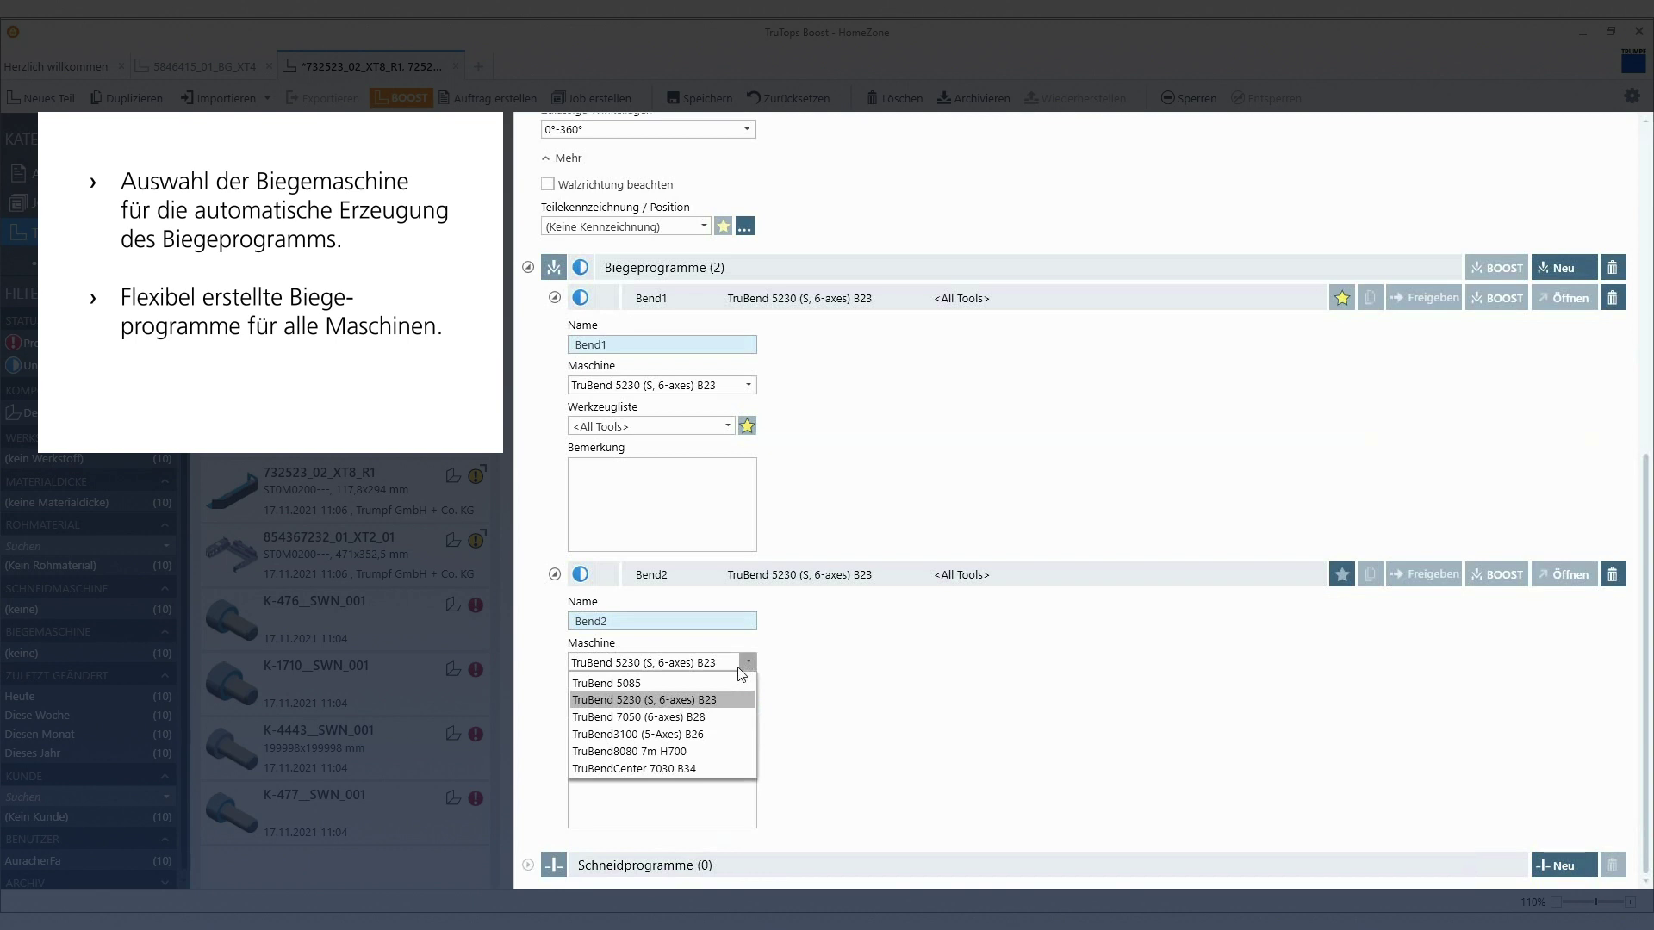
{"action": "left_click", "coordinate": [681, 717]}
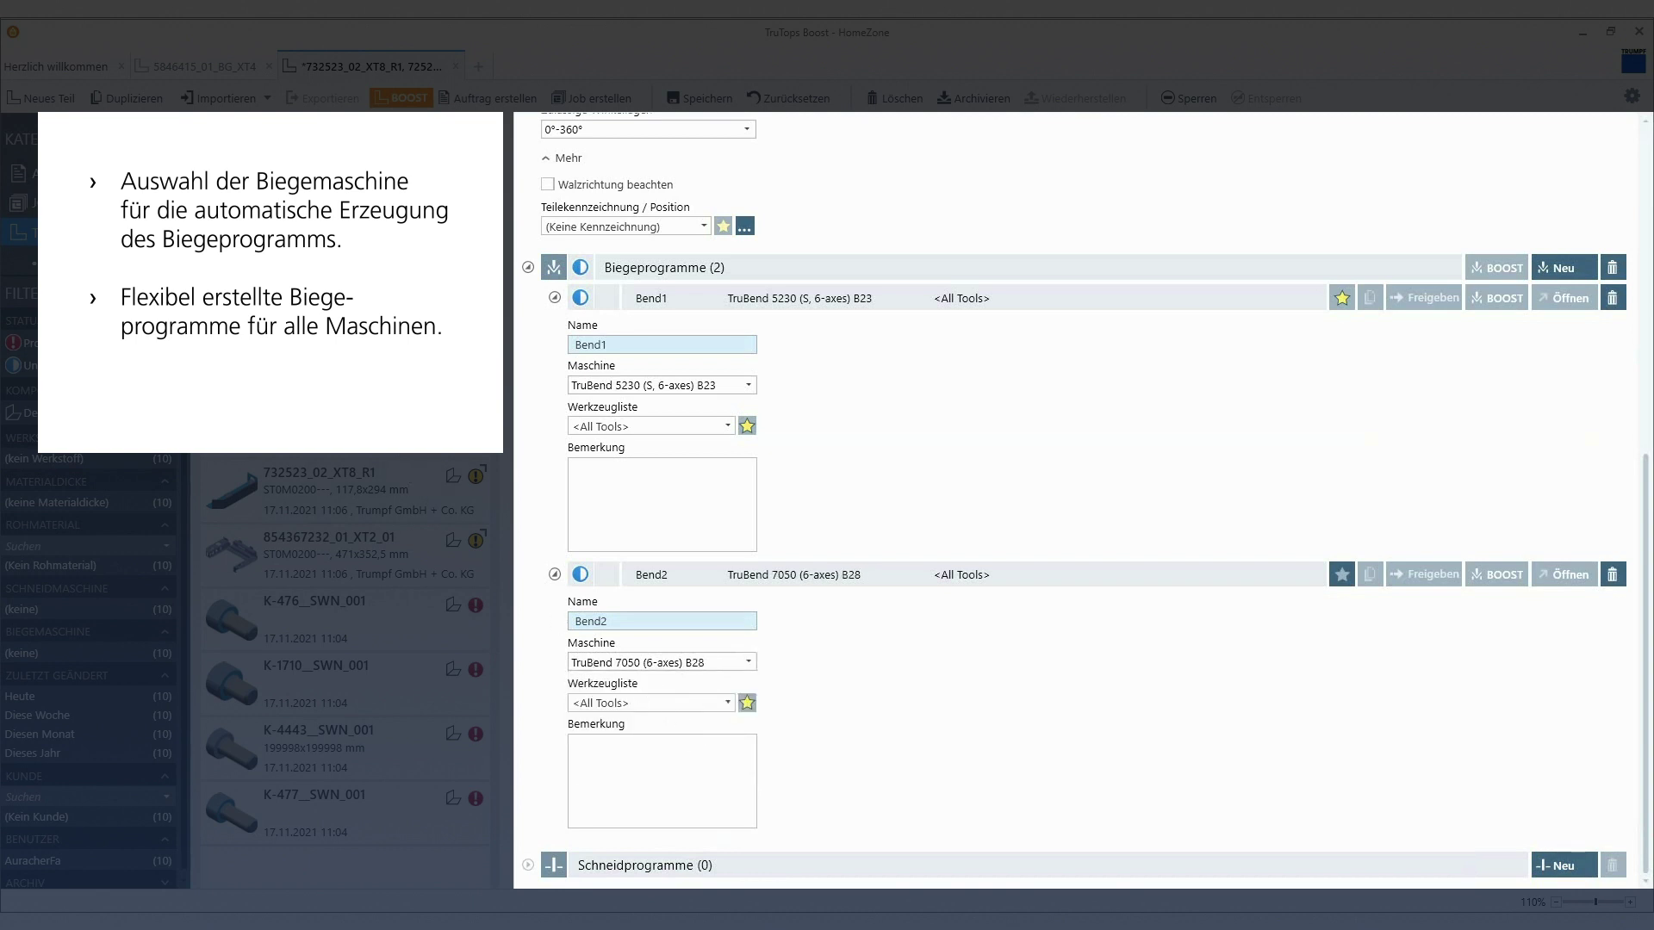
{"action": "key", "text": "ctrl+s"}
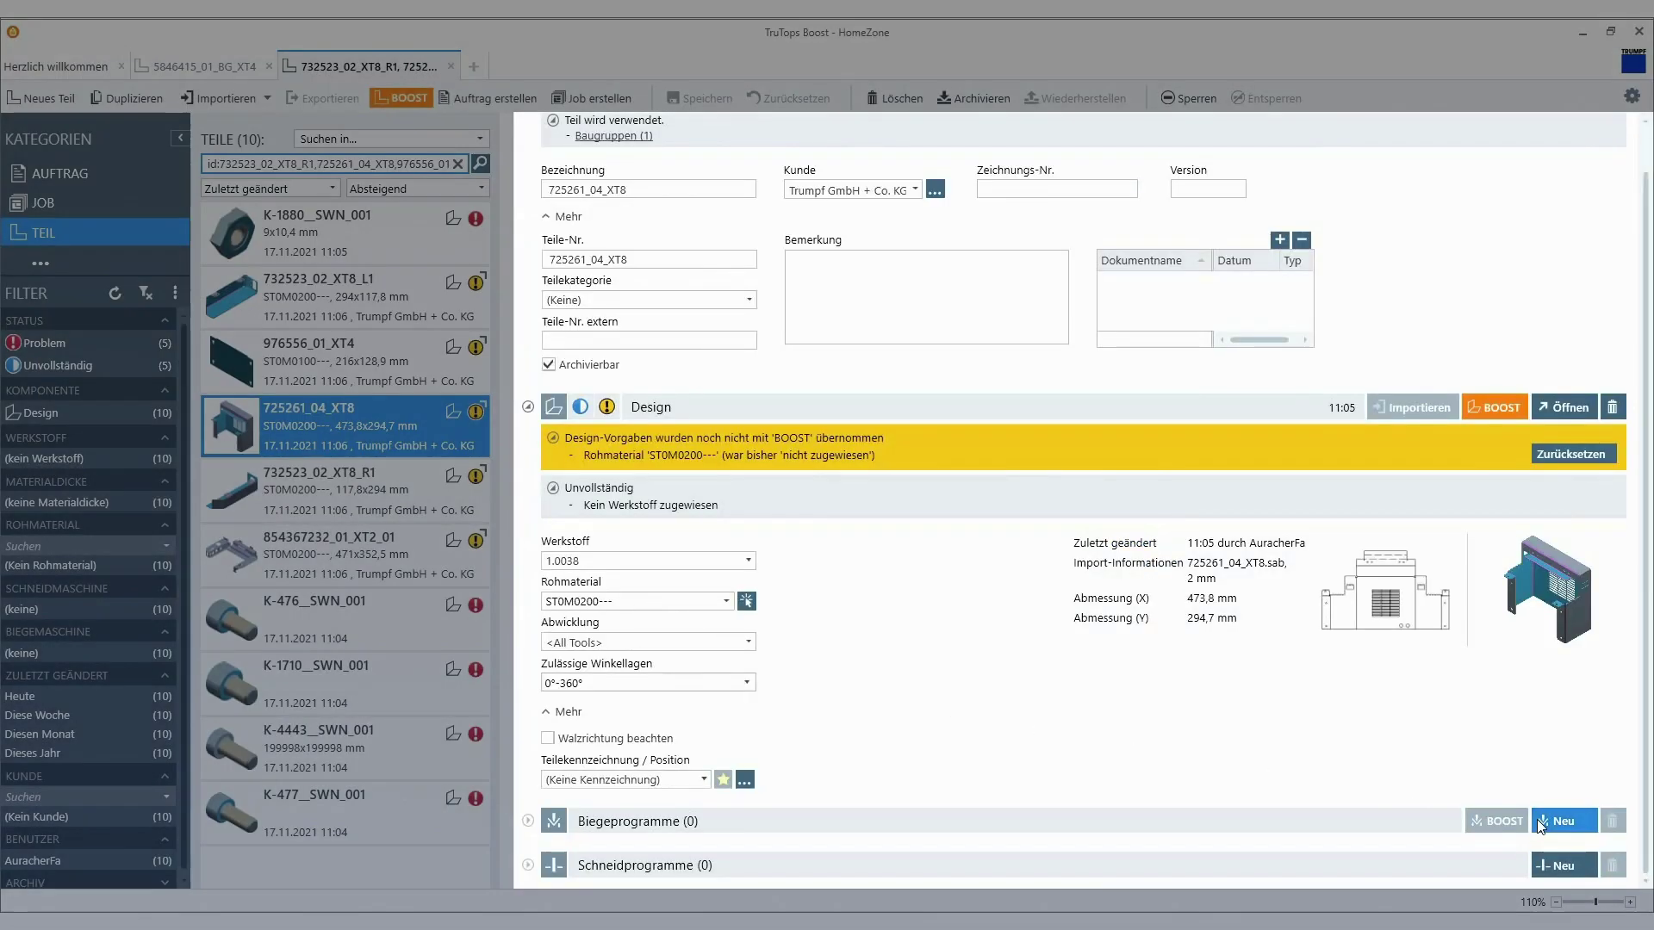
Add bend programs Bend1 to Bend3 to 732523_02_XT8_R1 and list Bend3's machines
{"action": "left_click", "coordinate": [1534, 821]}
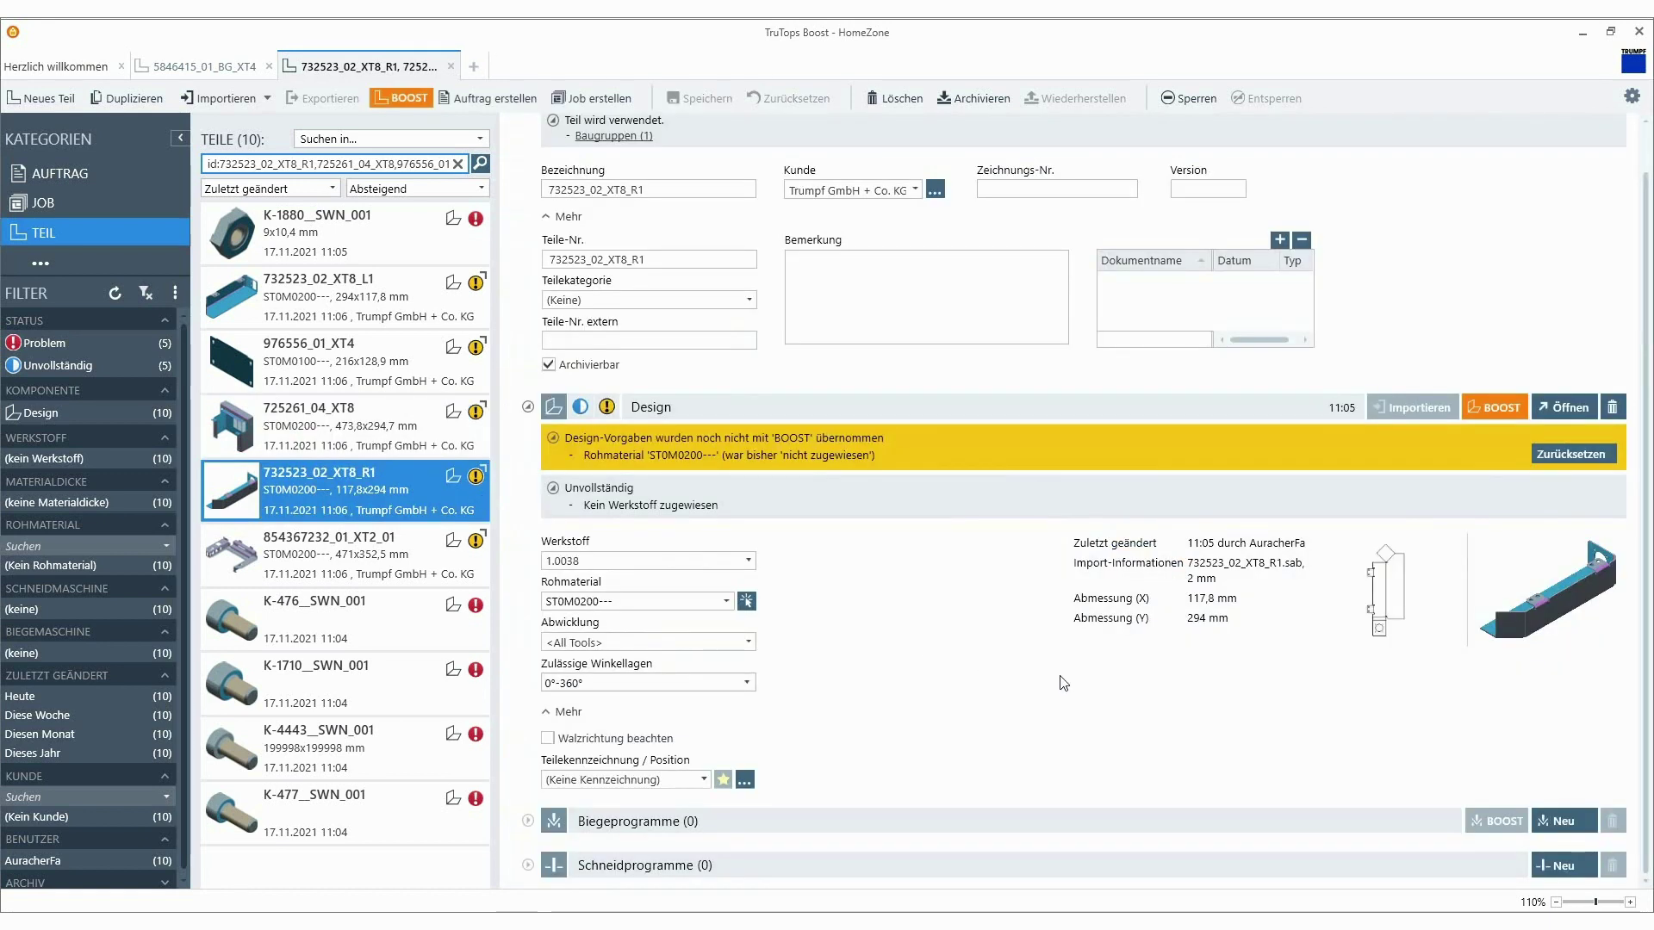
{"action": "left_click", "coordinate": [1554, 821]}
{"action": "left_click", "coordinate": [1559, 546]}
{"action": "left_click", "coordinate": [1558, 546]}
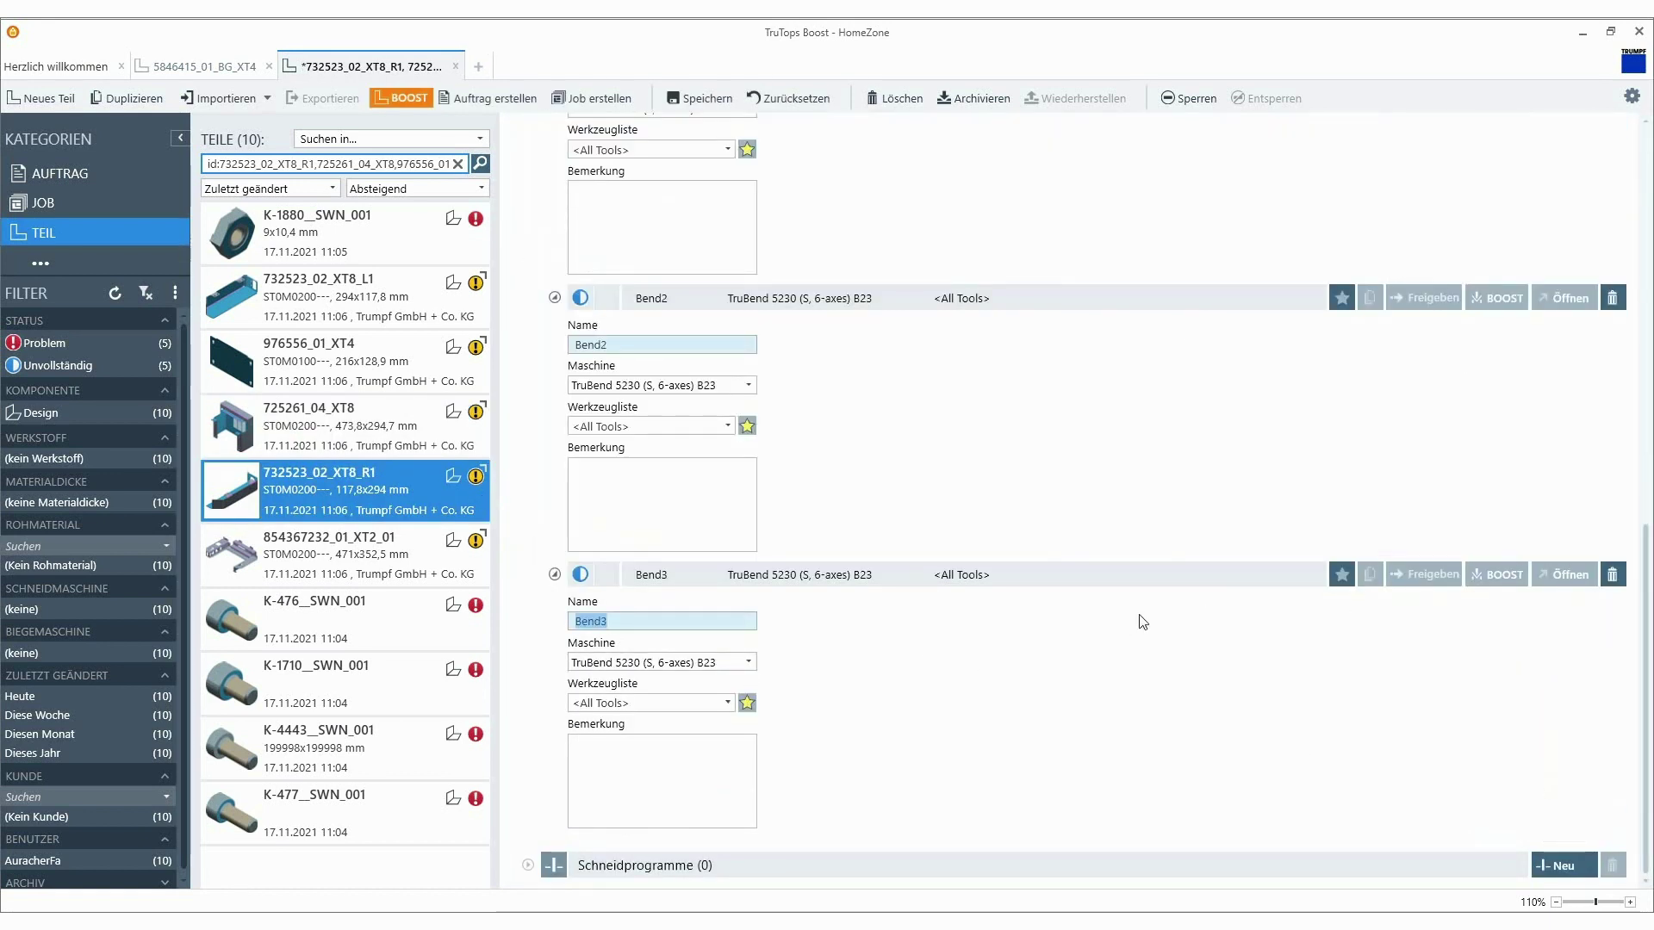
{"action": "left_click", "coordinate": [749, 659]}
Run BOOST on four parts including 732523_02_XT8_L1, then show 976556_01_XT4's details
{"action": "left_click", "coordinate": [398, 561]}
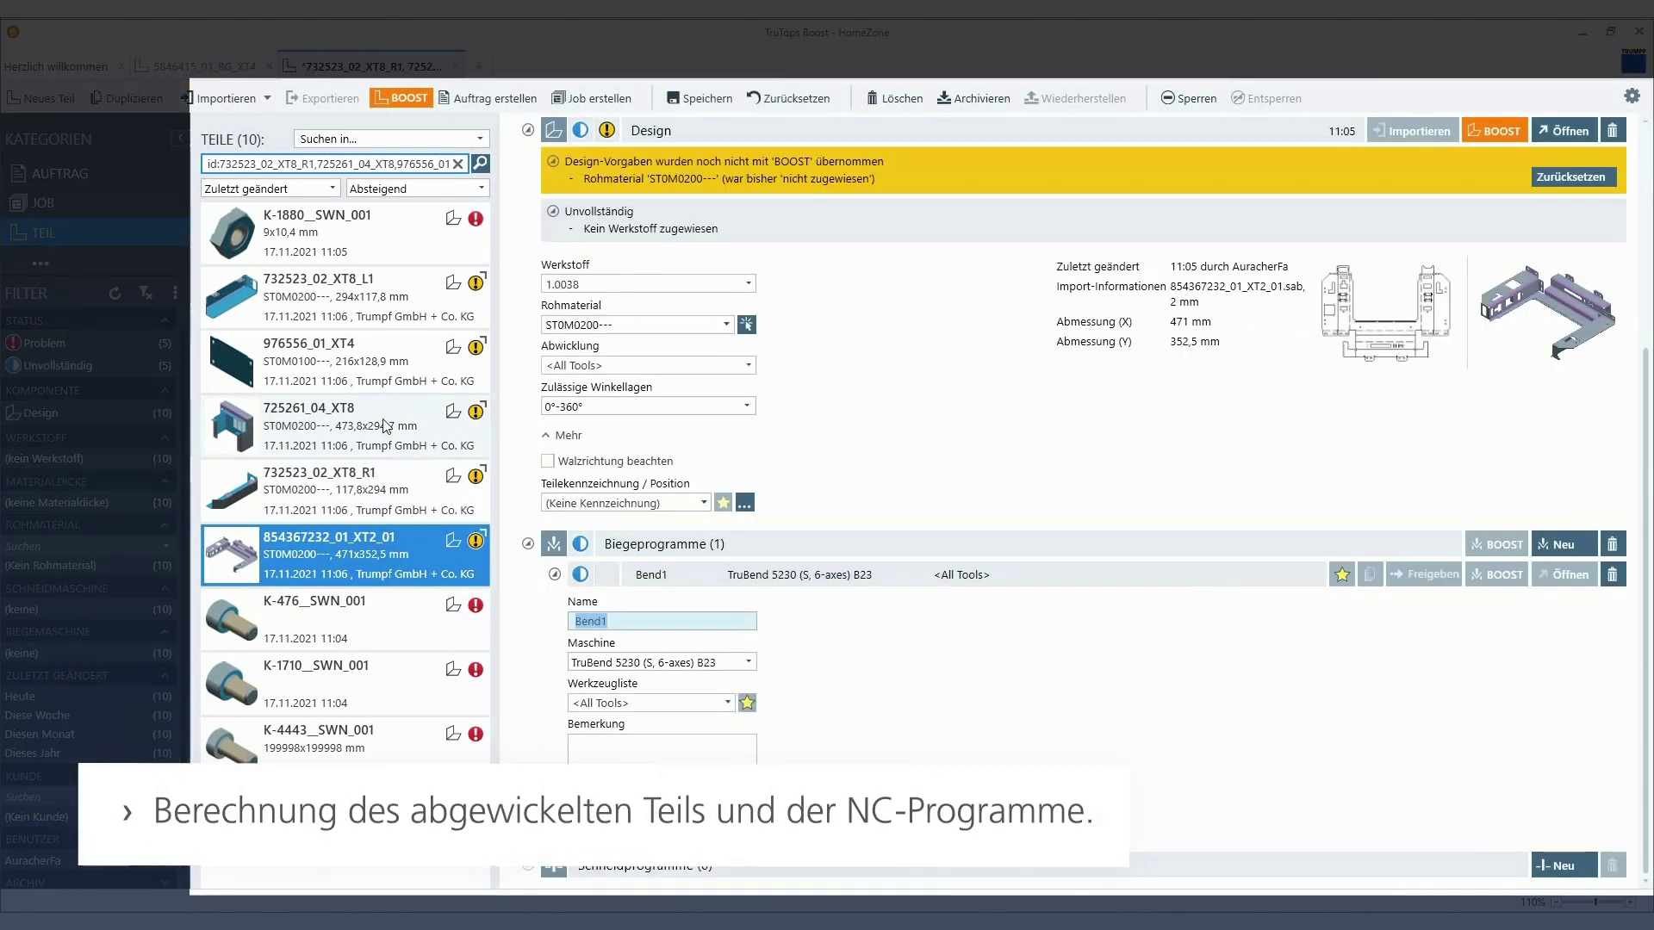
{"action": "left_click", "coordinate": [381, 419], "text": "shift"}
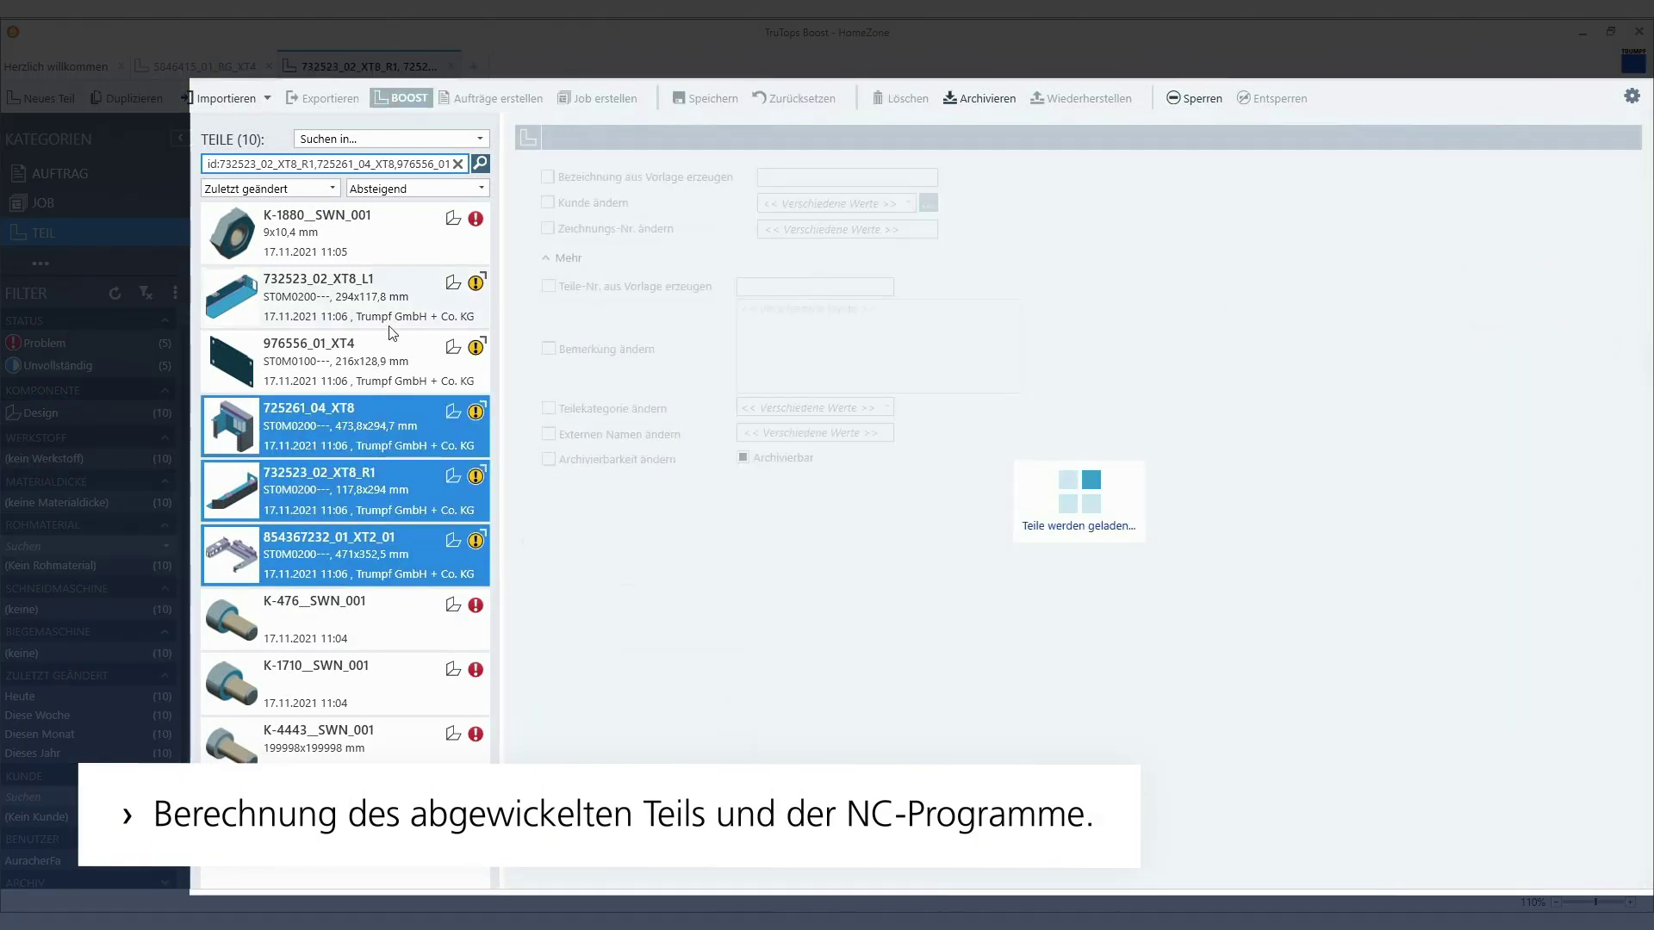
{"action": "left_click", "coordinate": [391, 318], "text": "ctrl"}
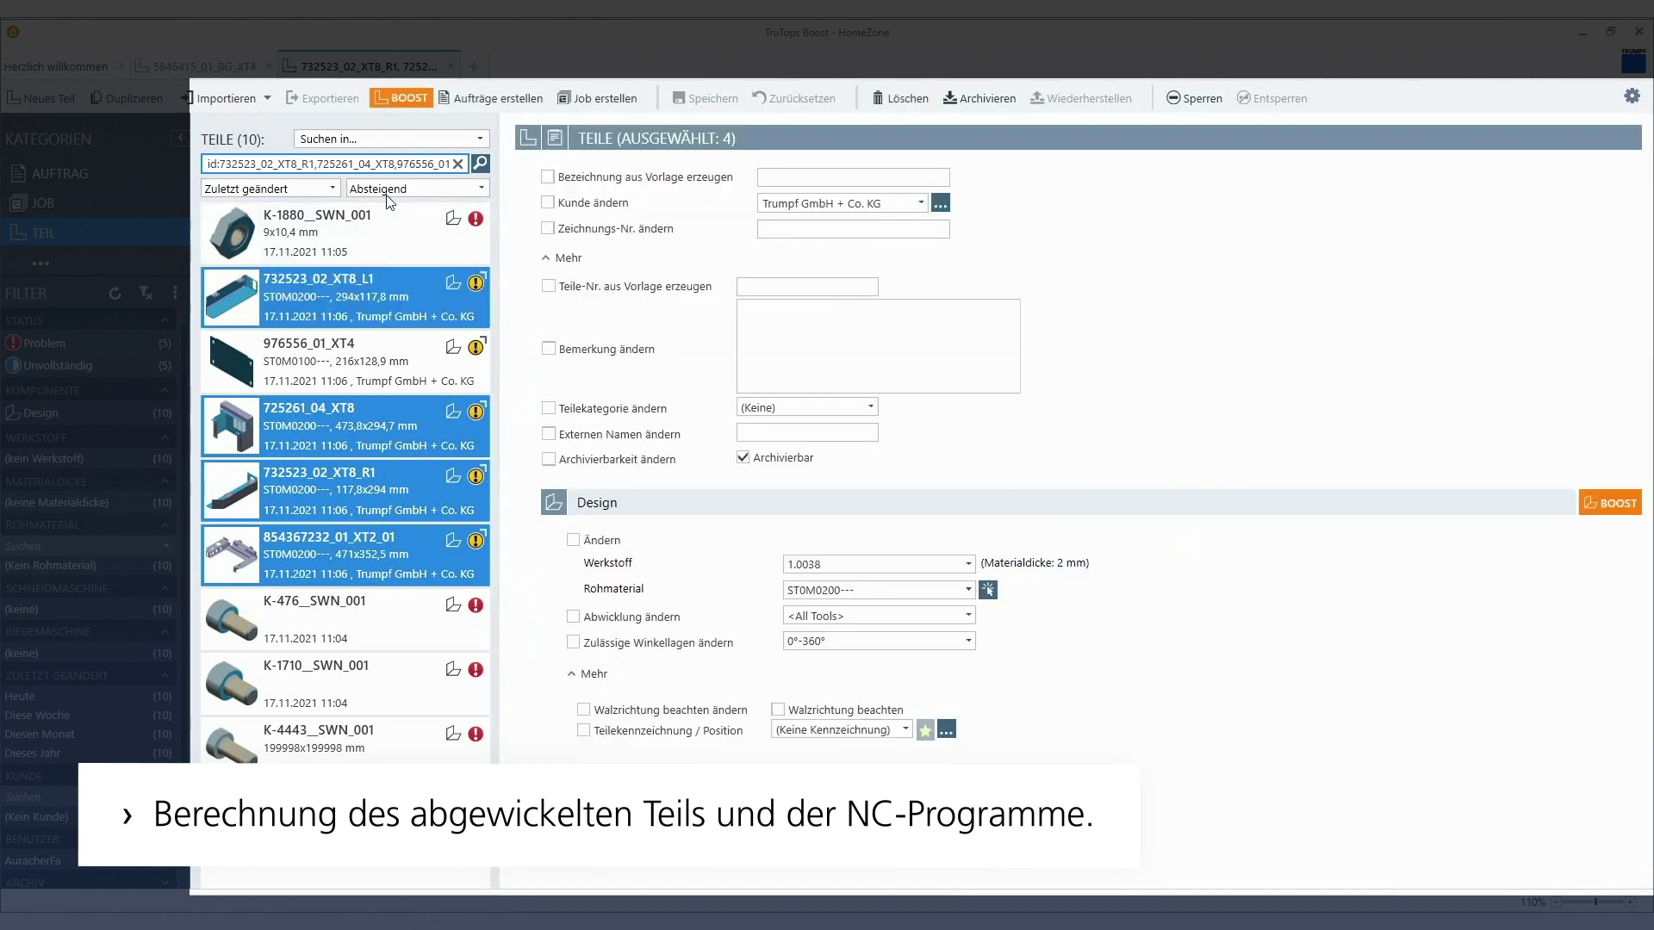
{"action": "left_click", "coordinate": [394, 102]}
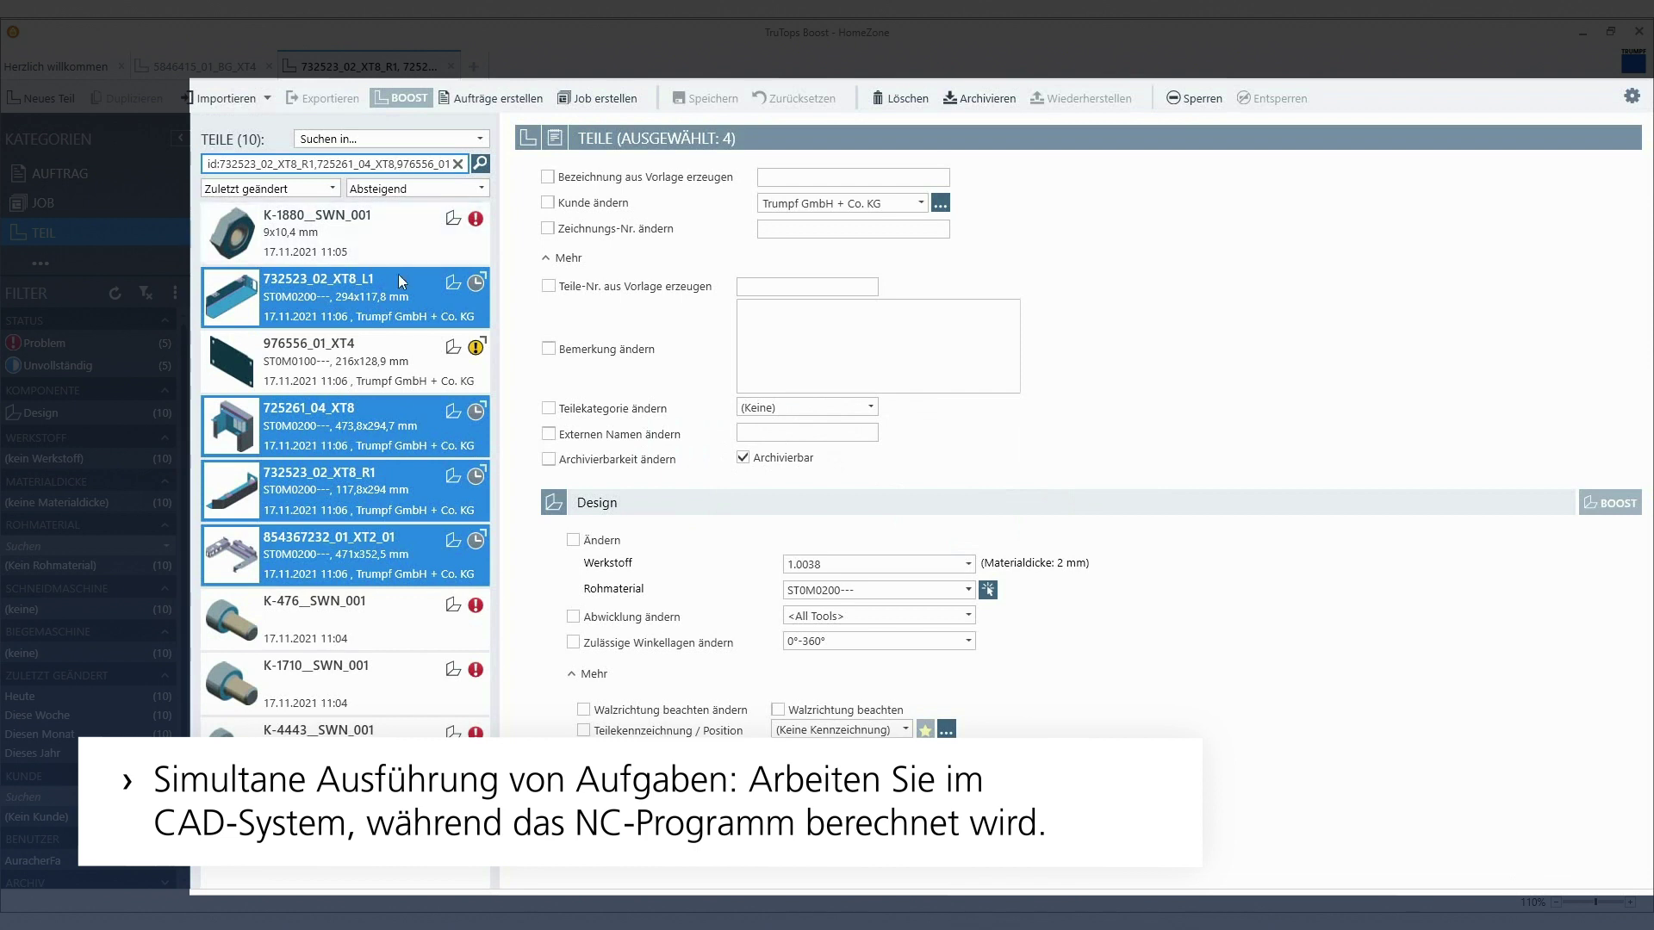
{"action": "left_click", "coordinate": [398, 369]}
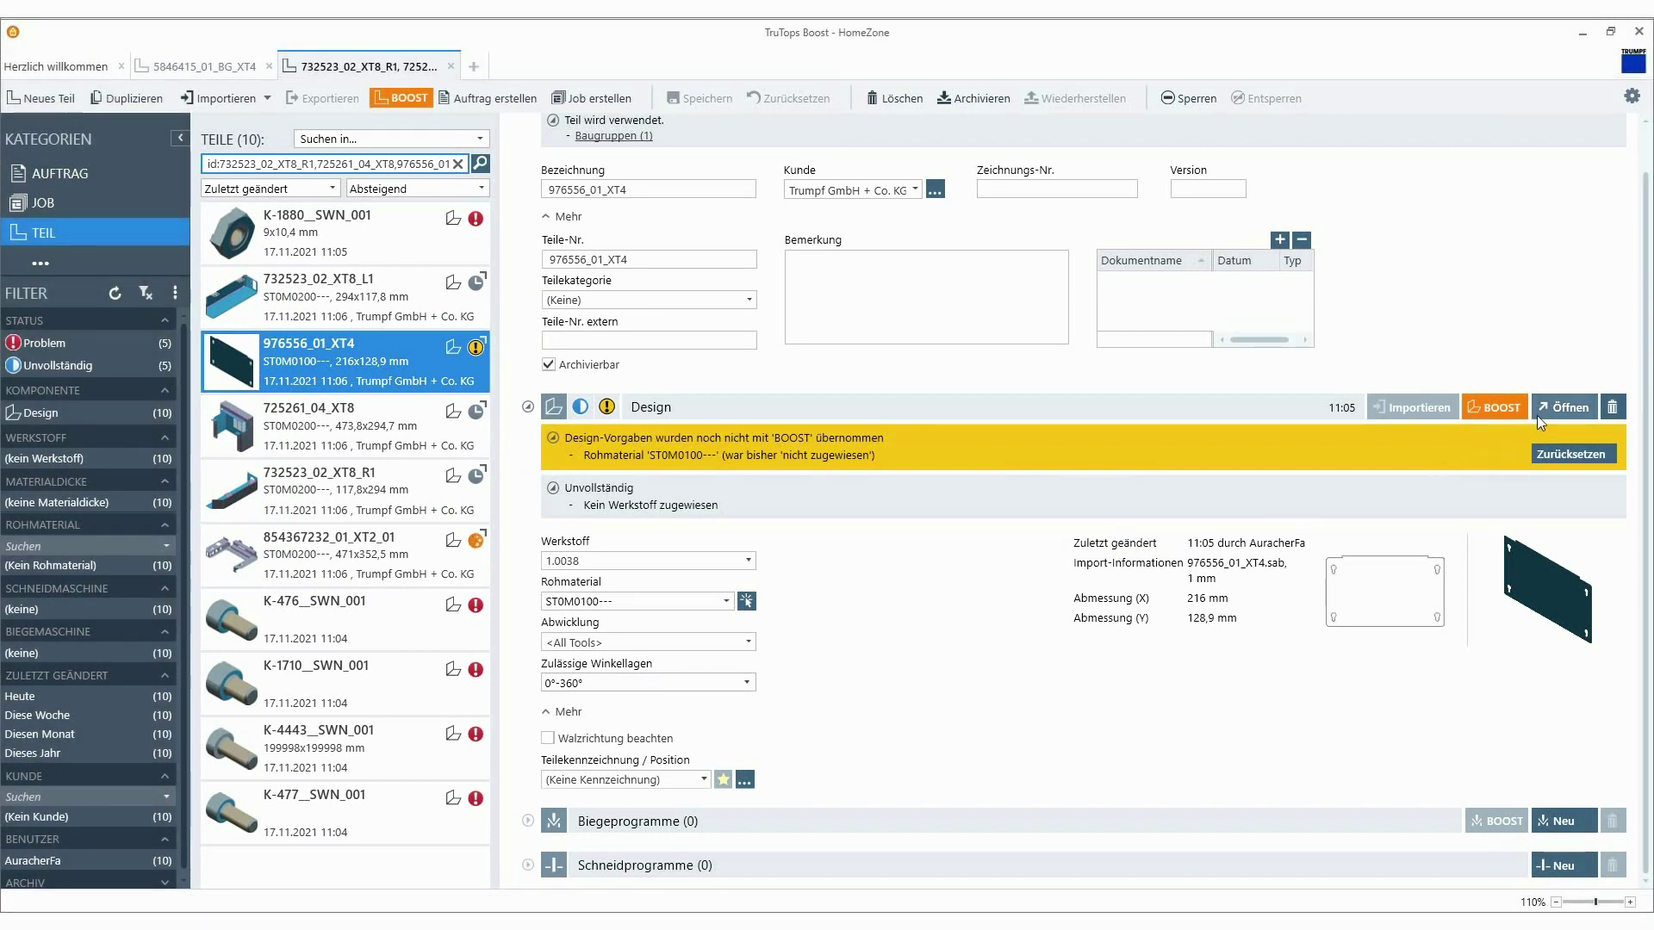
Open 976556_01_XT4 in Design and cut a 158 × 40 mm rectangular opening
{"action": "left_click", "coordinate": [1538, 413]}
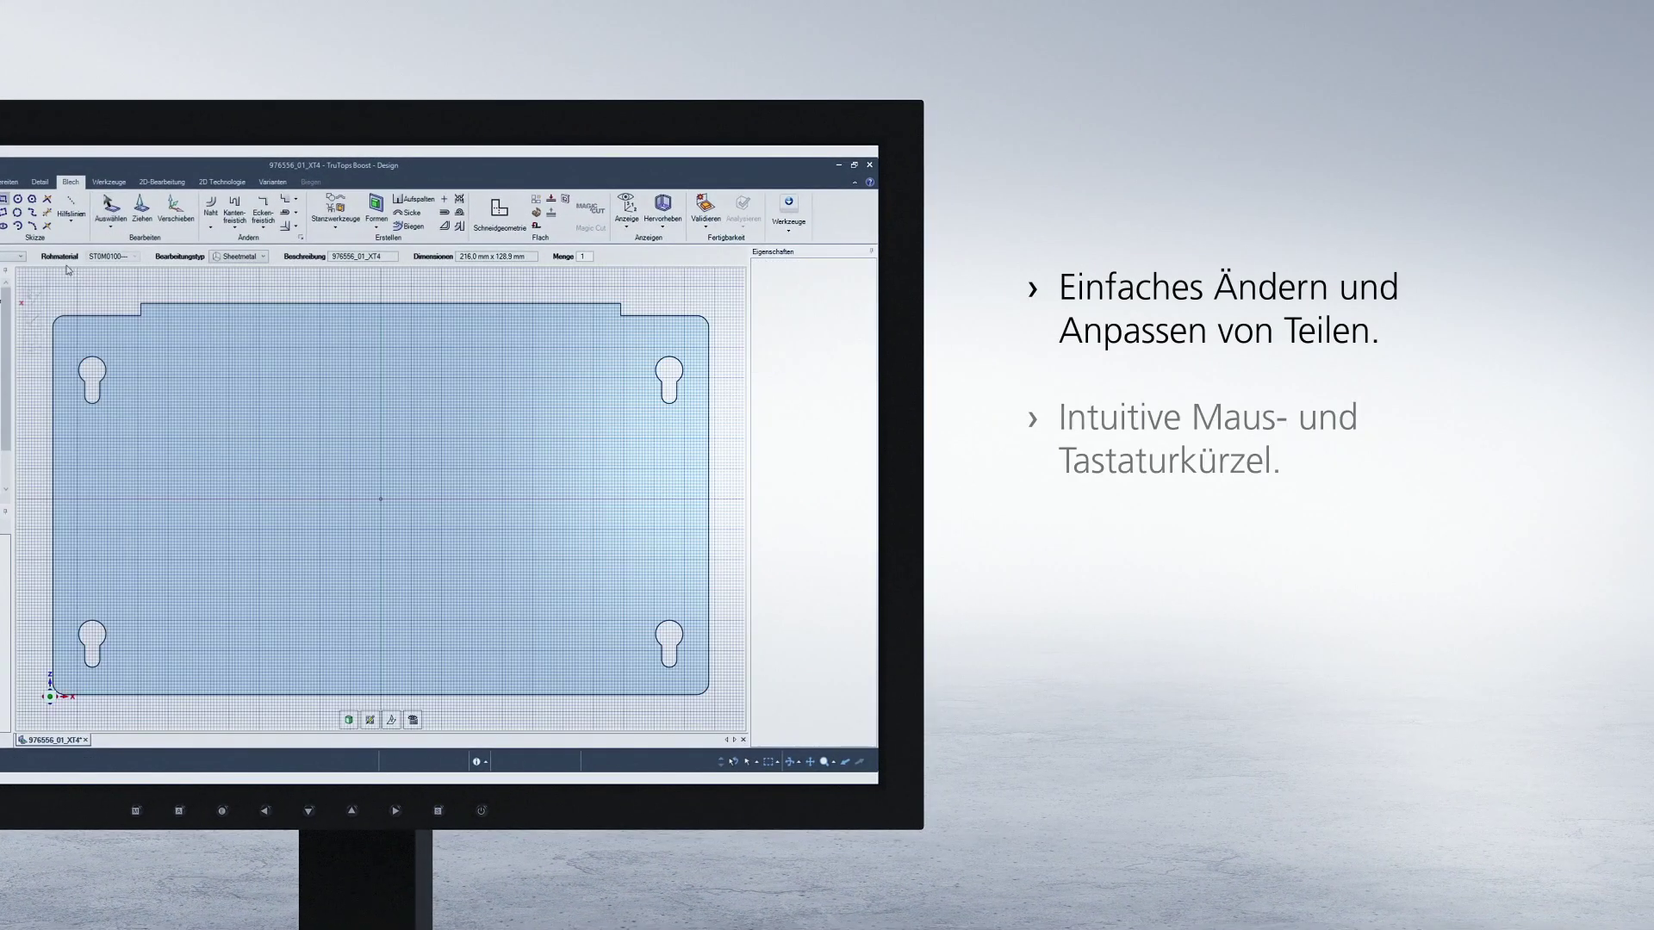
{"action": "left_click", "coordinate": [141, 436]}
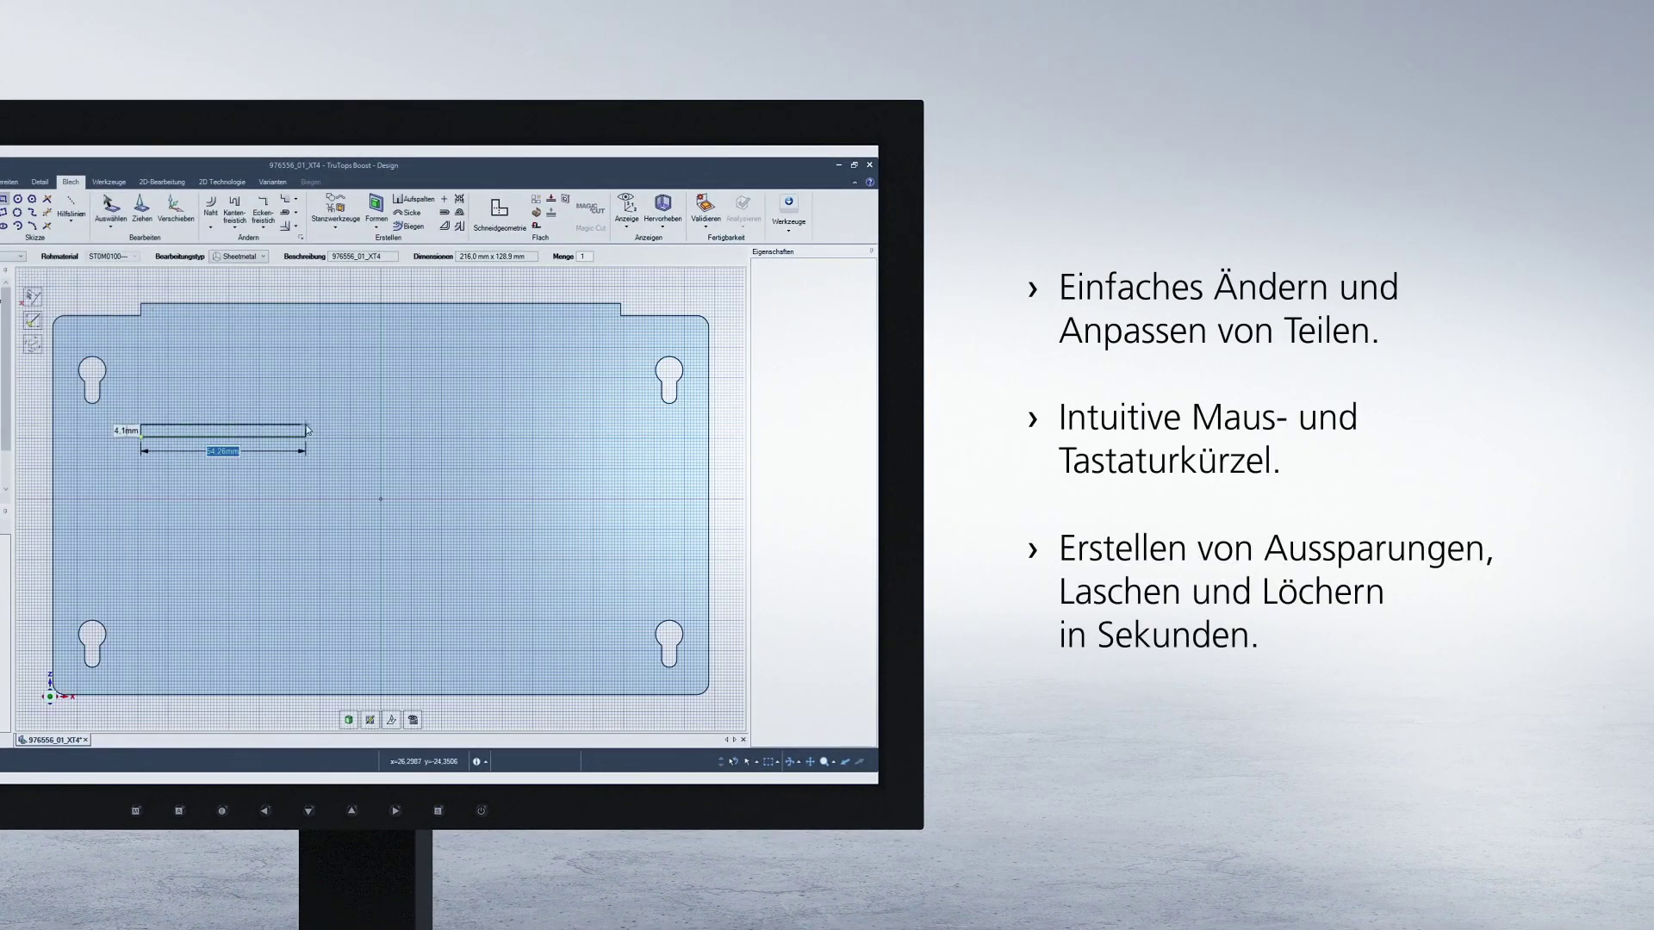
{"action": "left_click", "coordinate": [621, 558]}
{"action": "middle_click_drag", "start_coordinate": [620, 558], "coordinate": [412, 503]}
{"action": "key", "text": "Escape"}
{"action": "left_click", "coordinate": [405, 482]}
{"action": "key", "text": "Delete"}
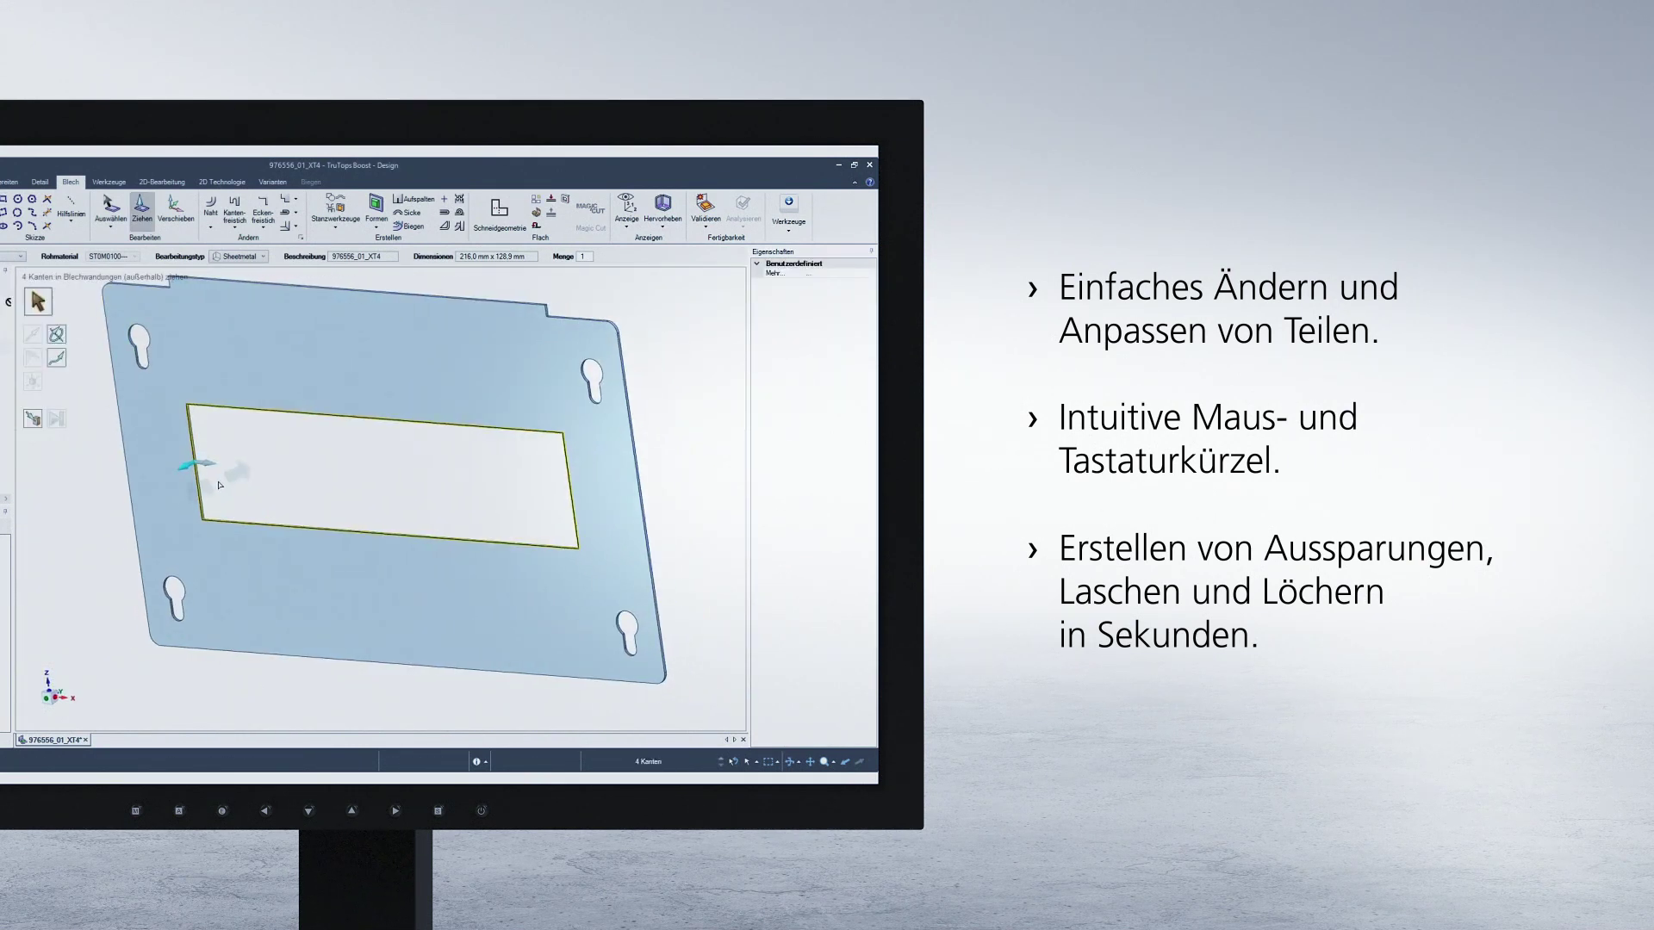
Pull flanges on both short edges of the opening, validate, and save the part
{"action": "left_click", "coordinate": [614, 529], "text": "ctrl"}
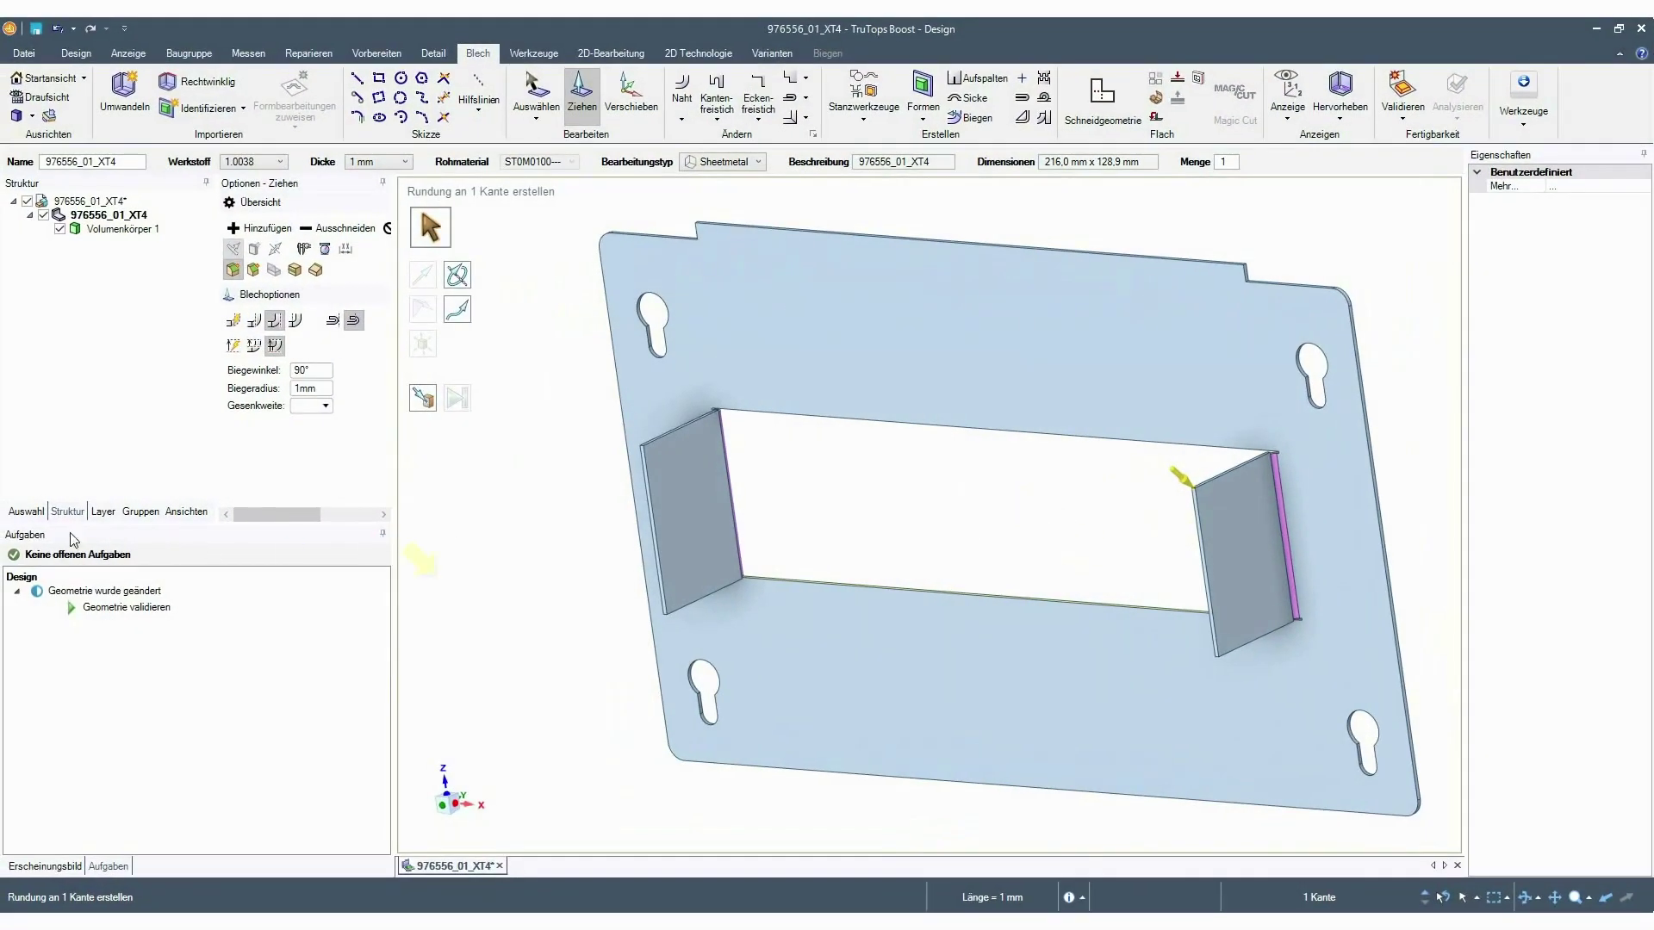
{"action": "left_click", "coordinate": [8, 515]}
{"action": "left_click", "coordinate": [120, 299]}
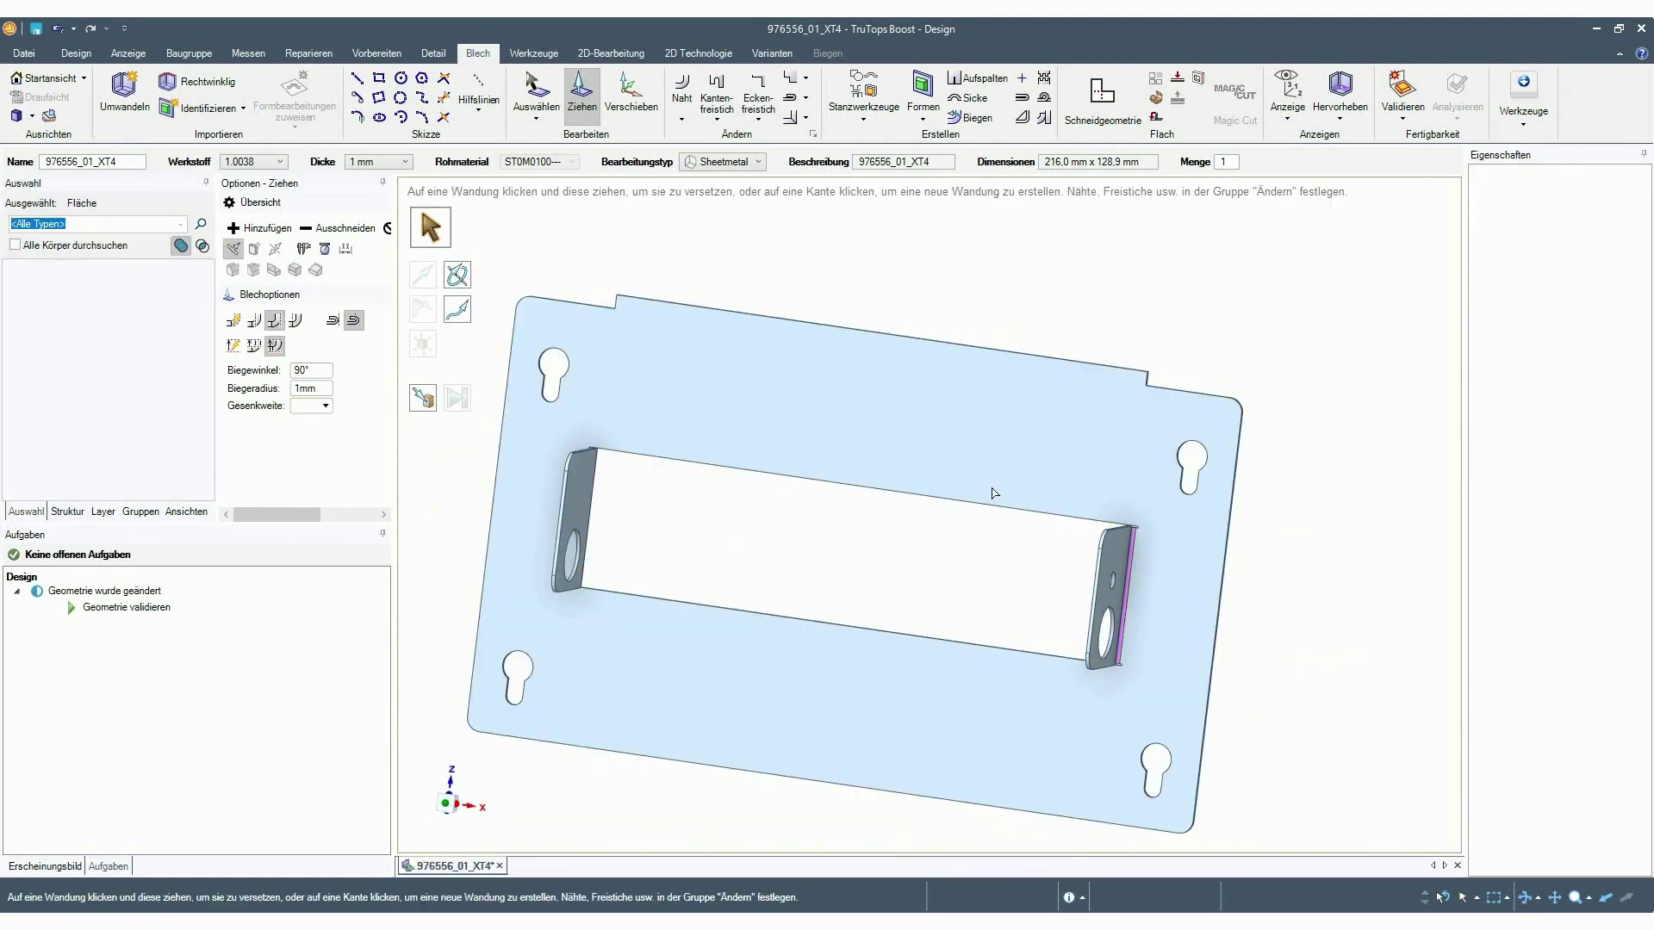
{"action": "left_click", "coordinate": [1404, 96]}
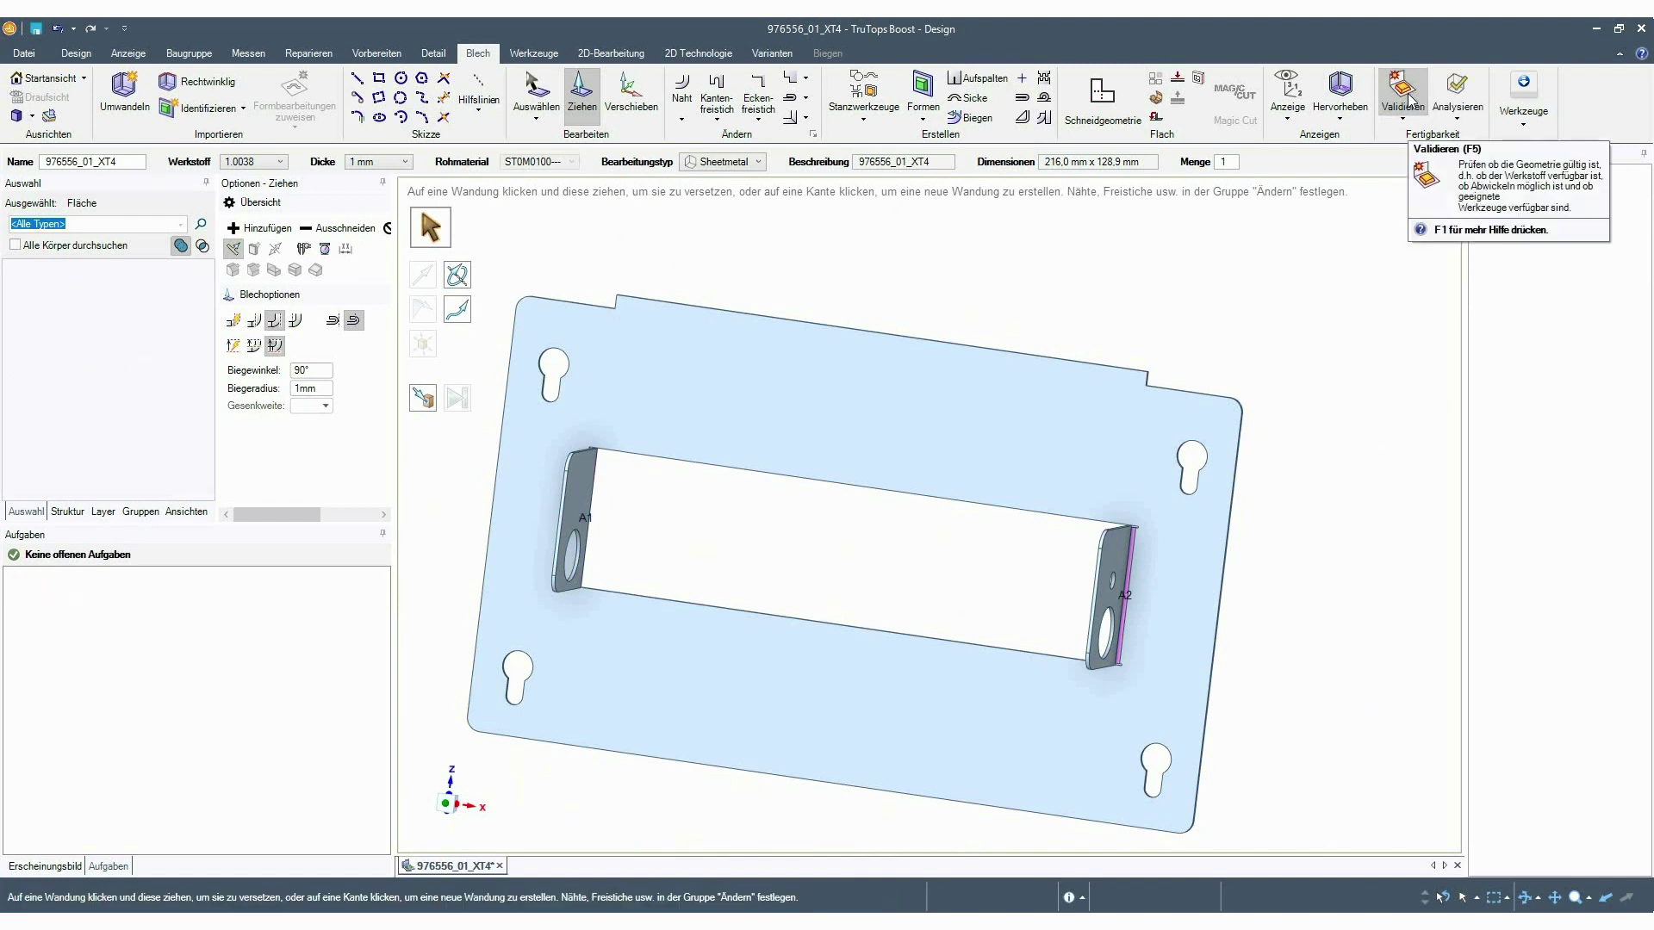
{"action": "left_click", "coordinate": [1640, 33]}
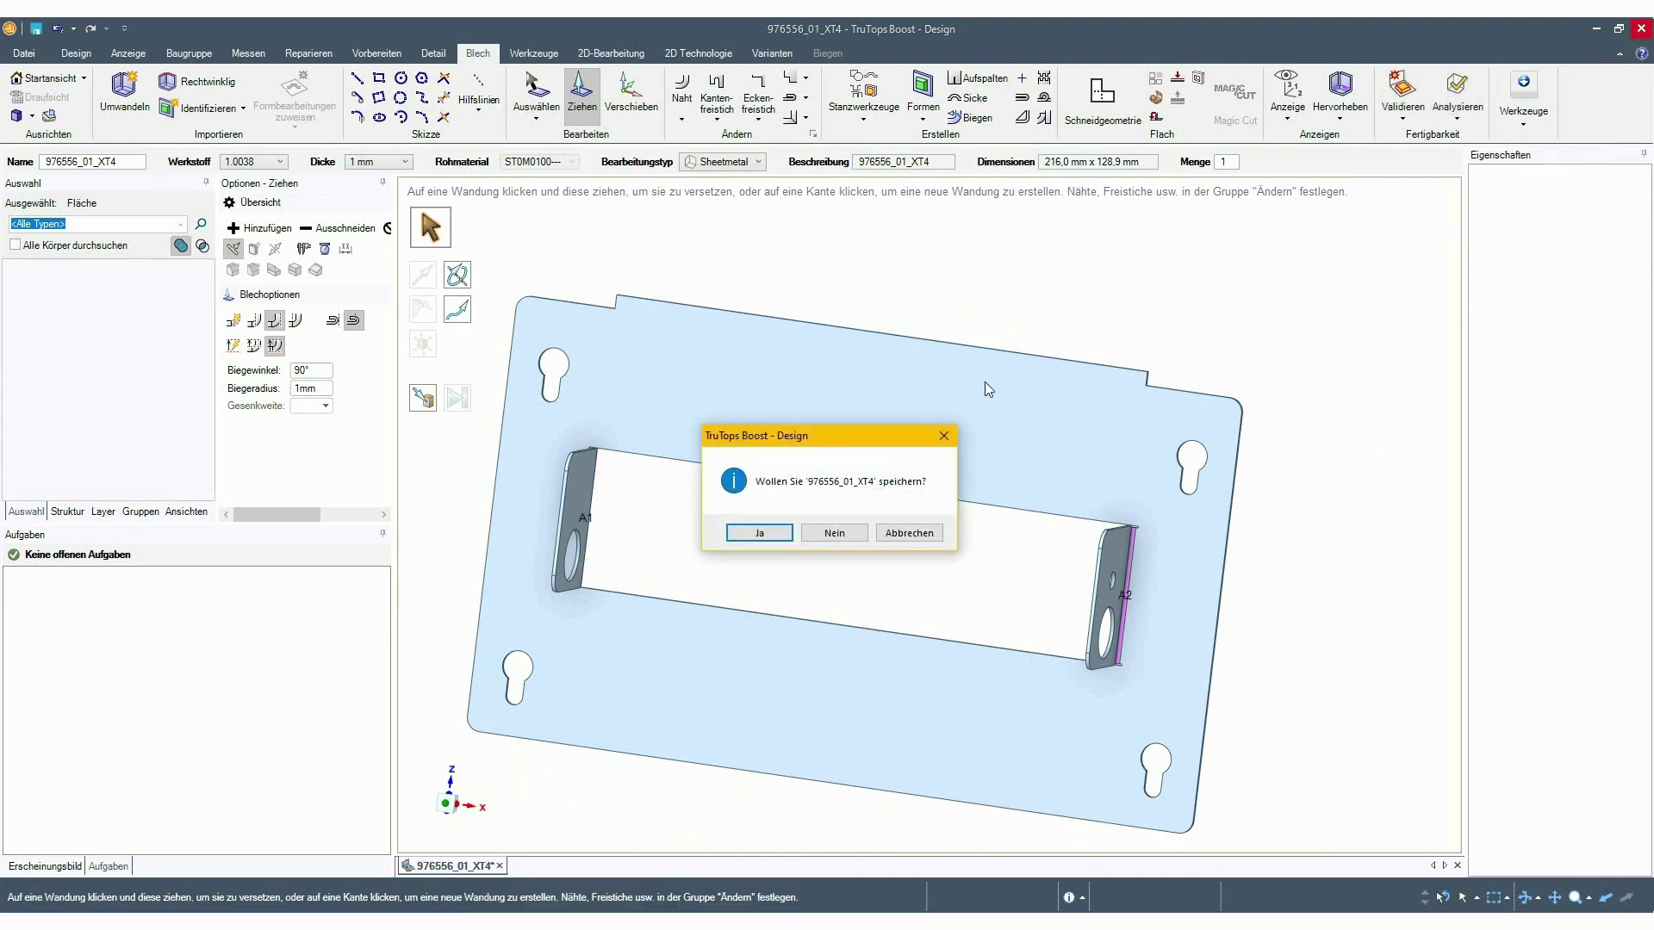
{"action": "left_click", "coordinate": [740, 539]}
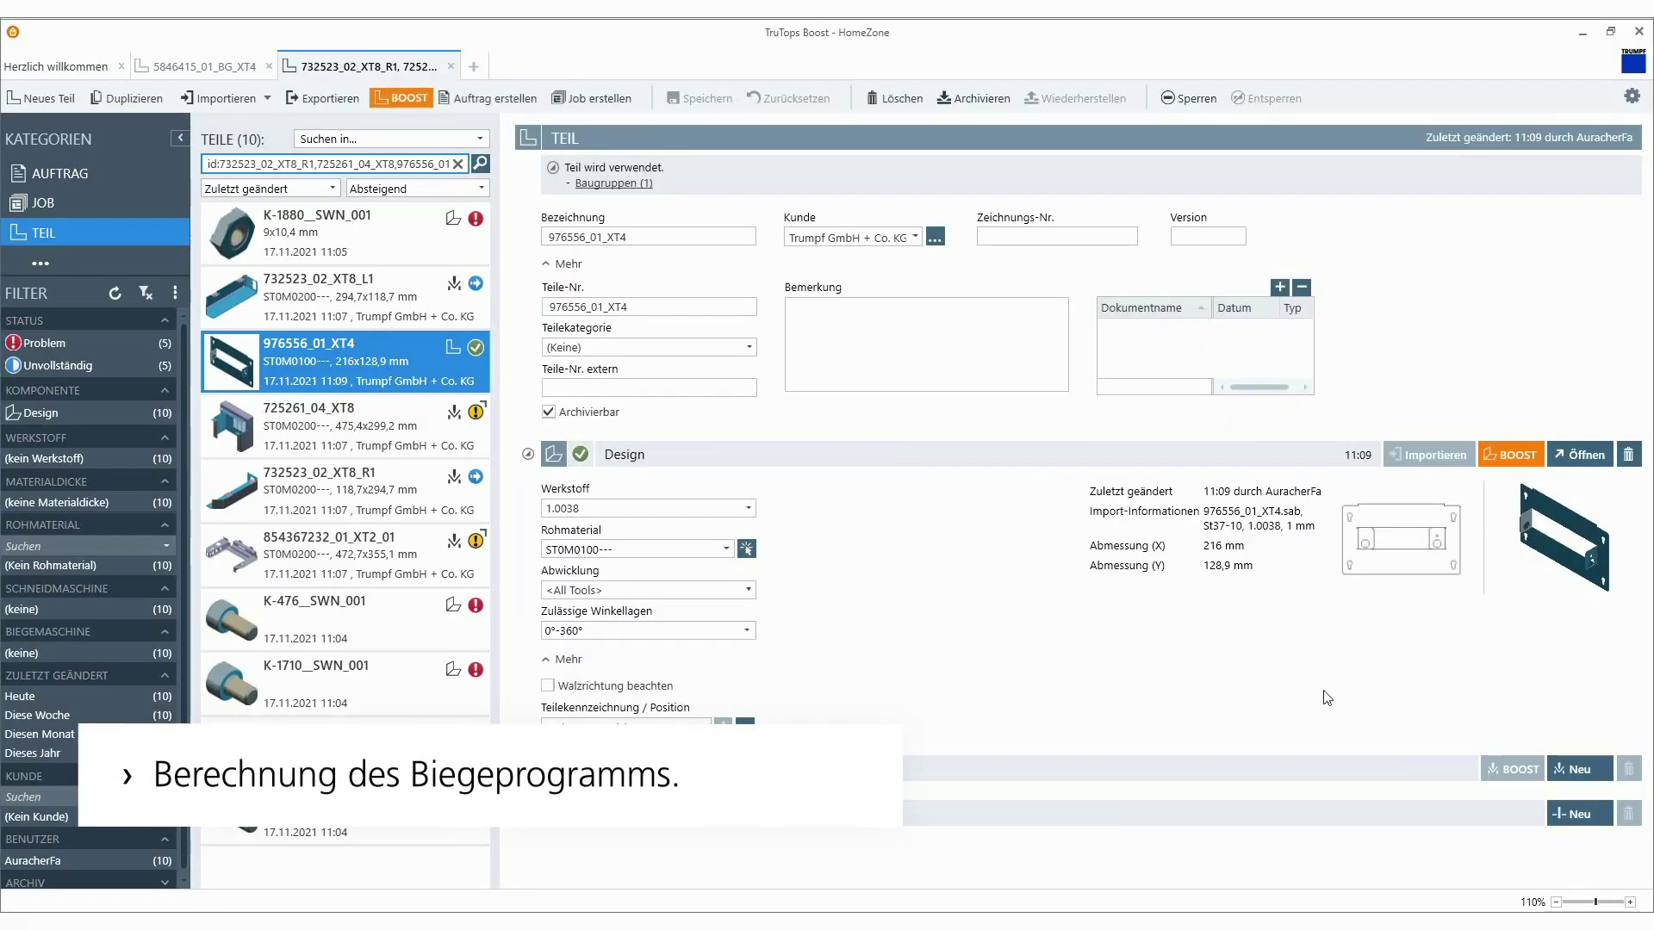
Add and BOOST-calculate Bend1 for 976556_01_XT4, then select part 854367232_01_XT2_01
{"action": "left_click", "coordinate": [1557, 771]}
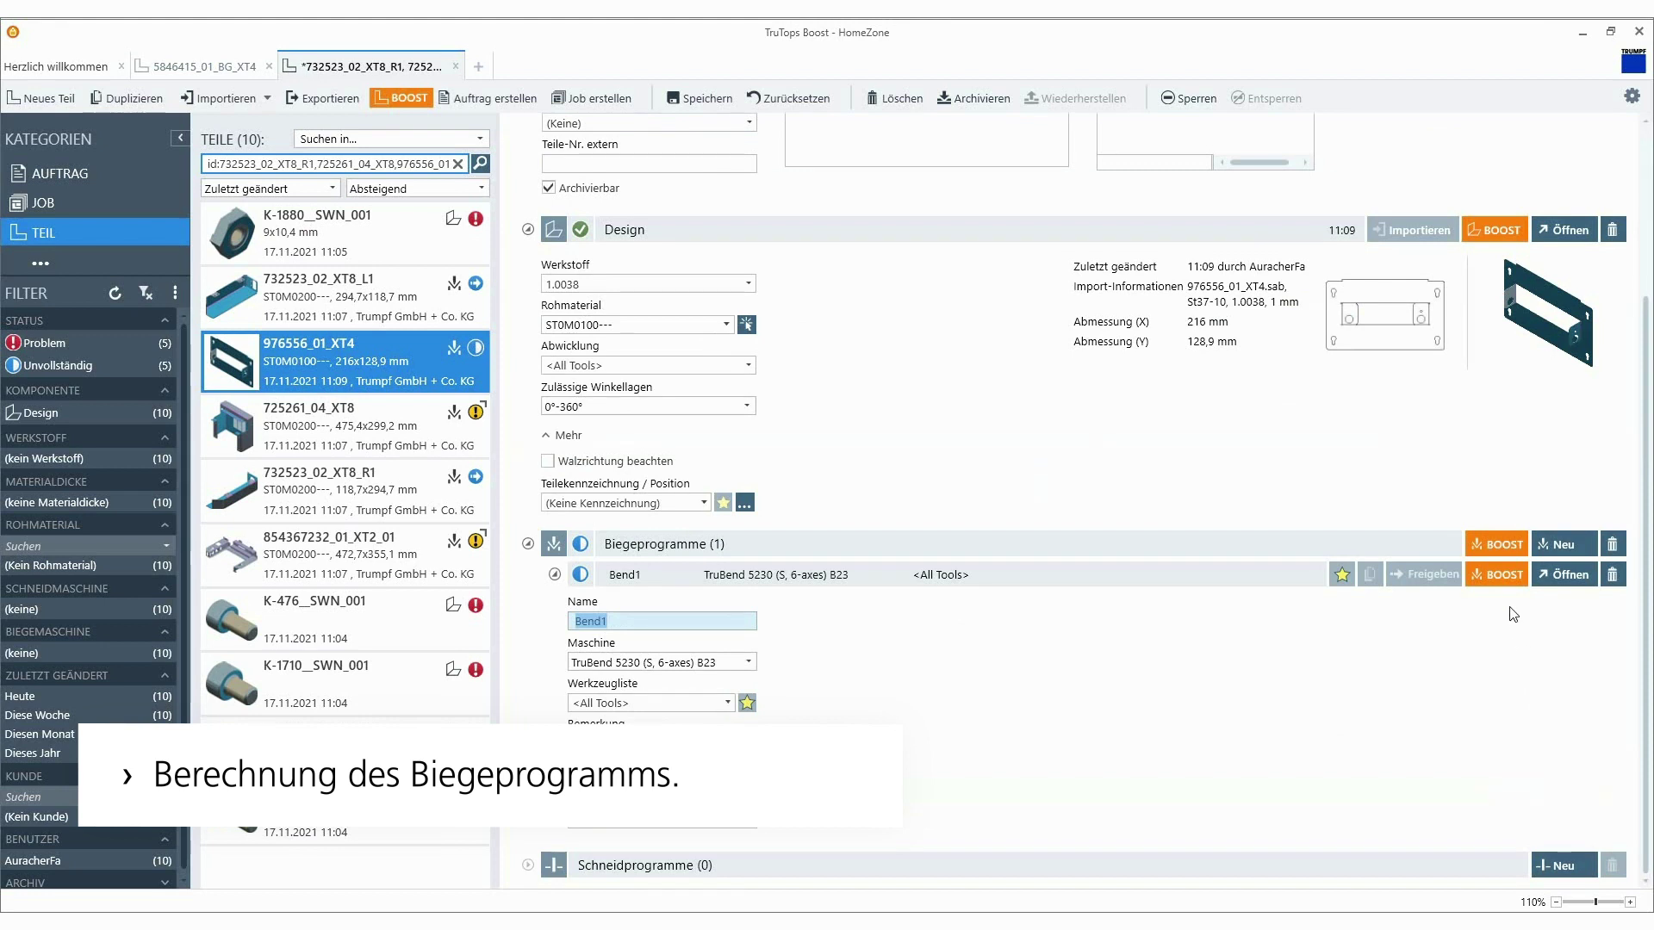
{"action": "left_click", "coordinate": [1500, 575]}
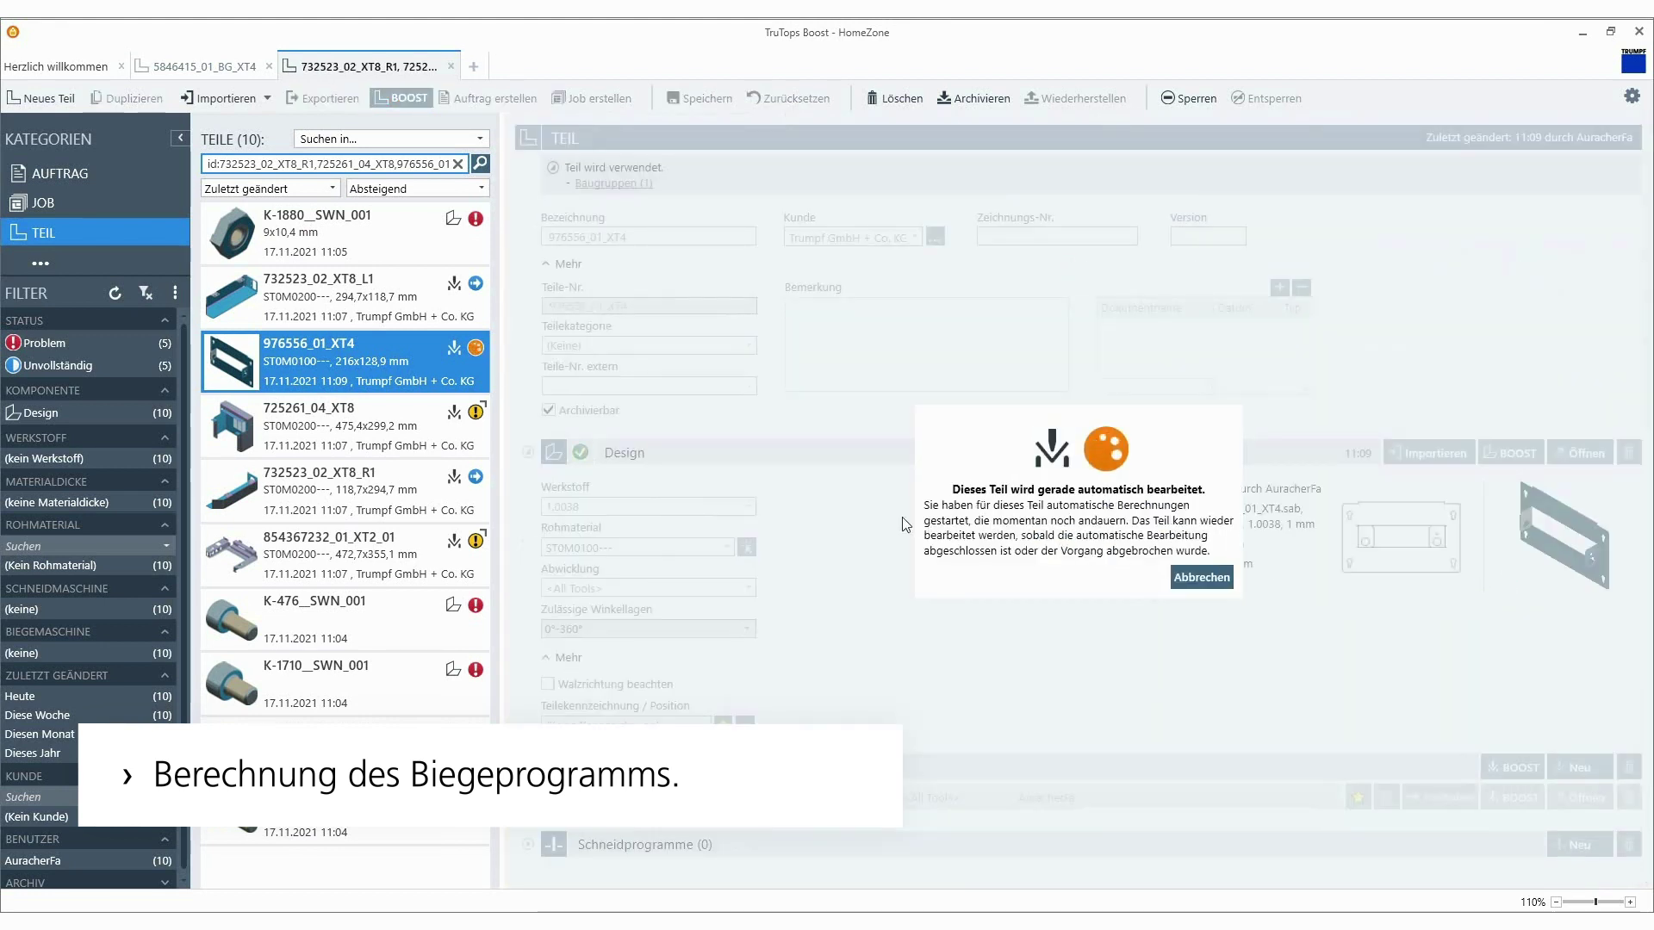
{"action": "left_click", "coordinate": [434, 547]}
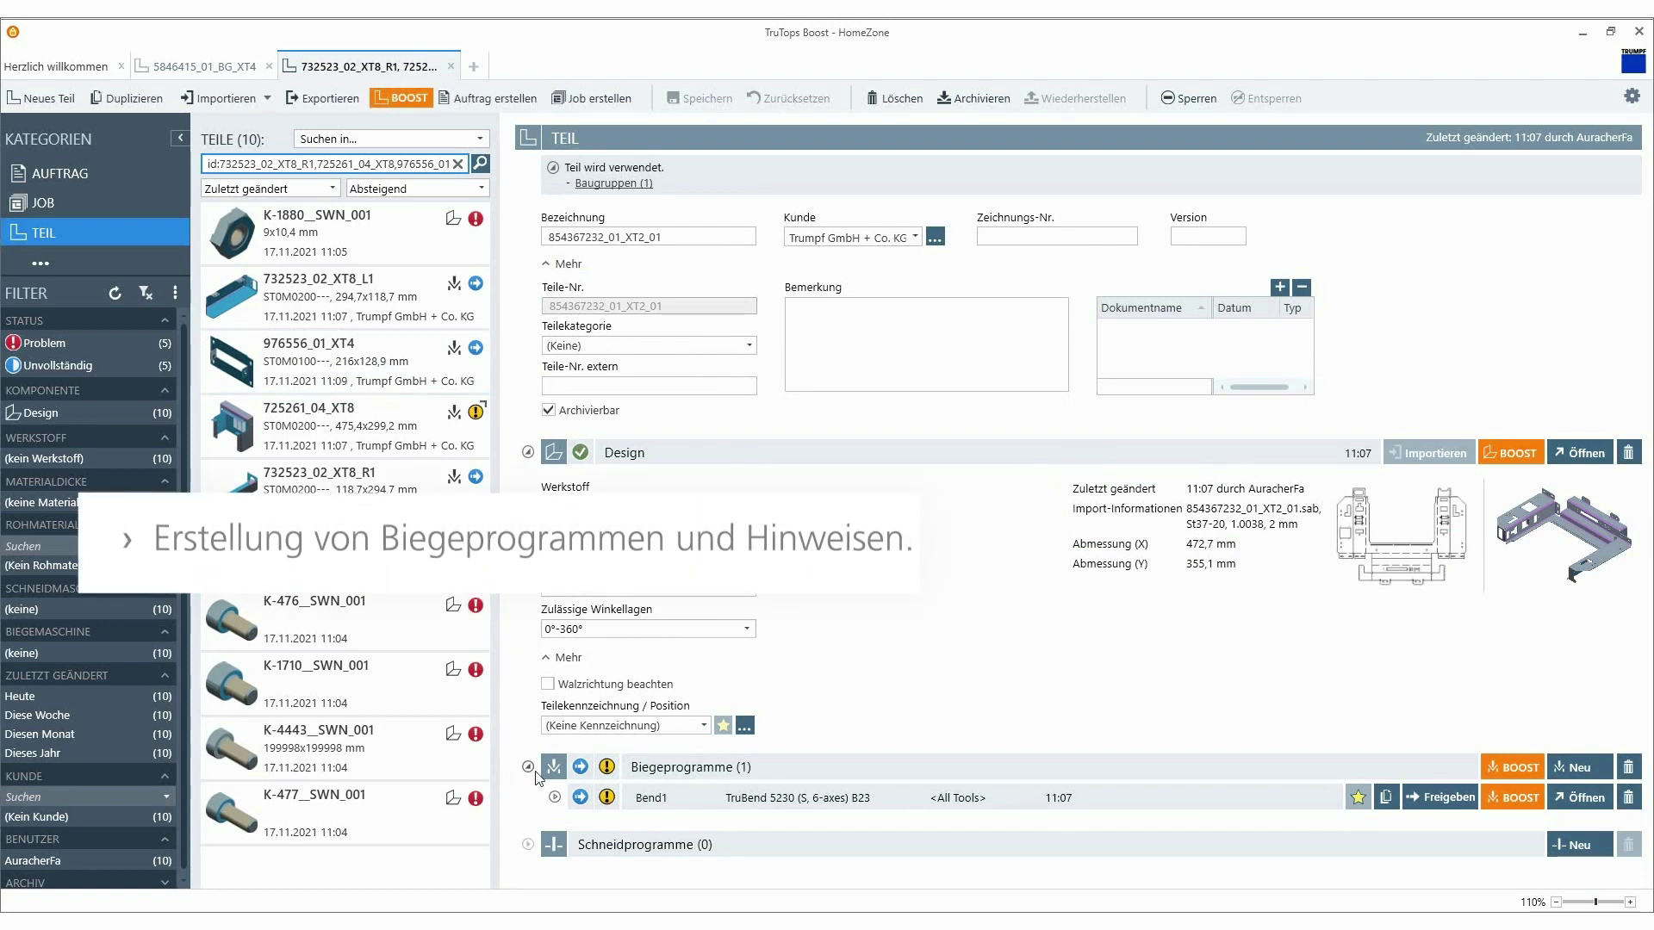
Review the seven Bend1 warnings and open that bend program in TecZone Bend
{"action": "left_click", "coordinate": [554, 798]}
{"action": "left_click", "coordinate": [579, 647]}
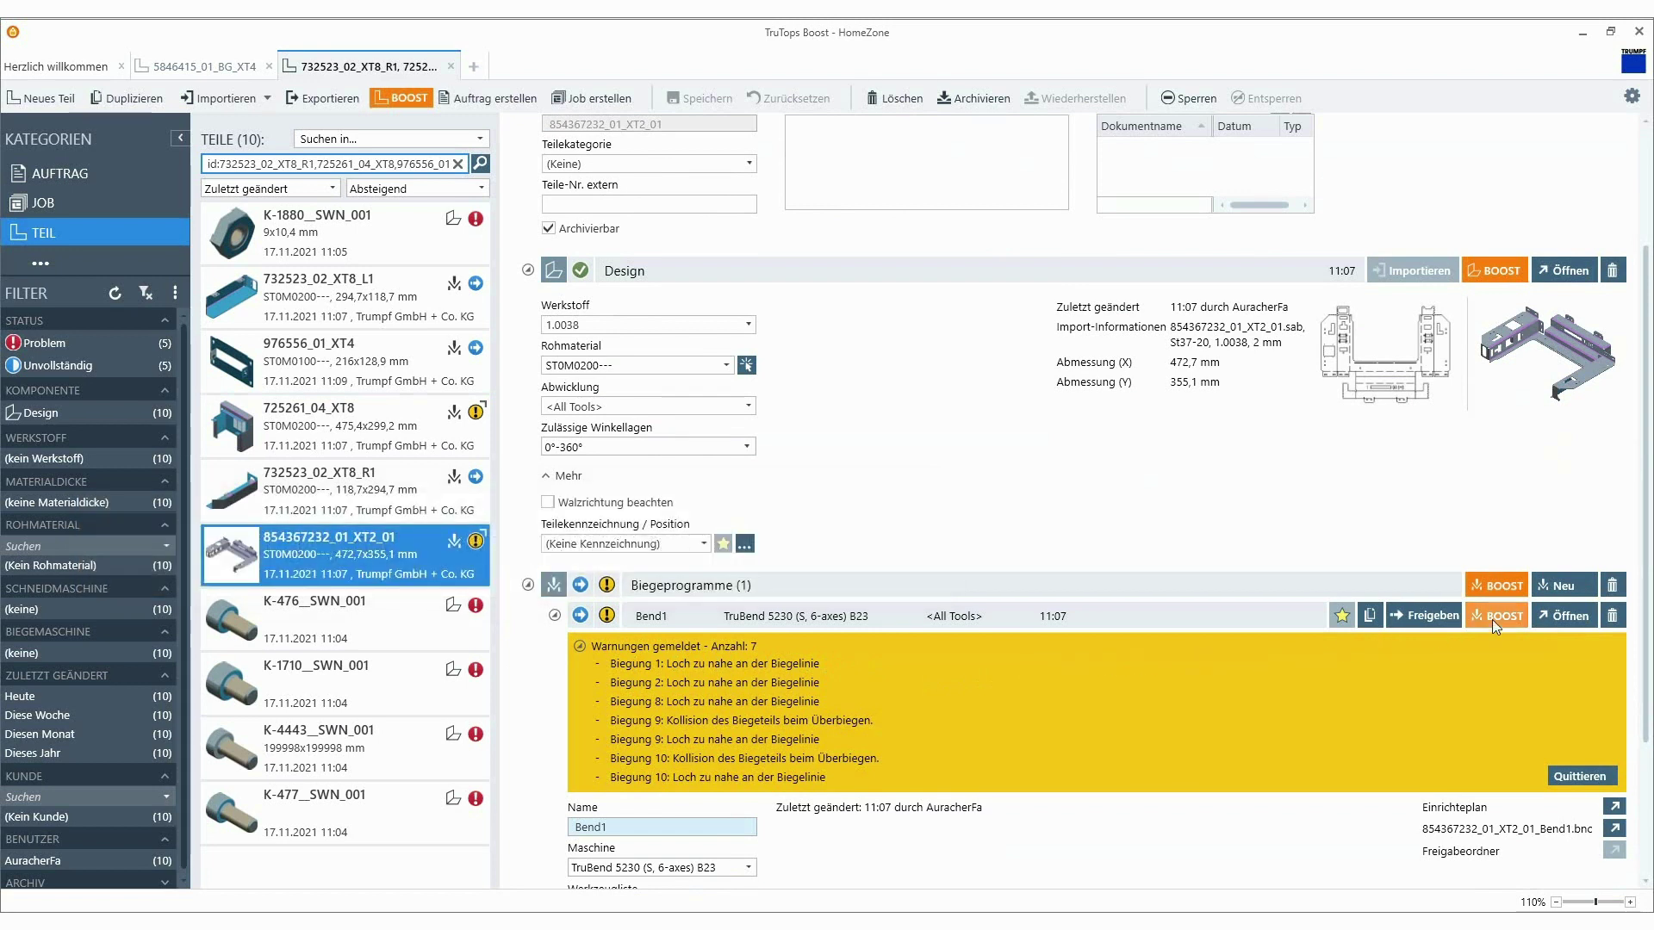
{"action": "left_click", "coordinate": [1537, 617]}
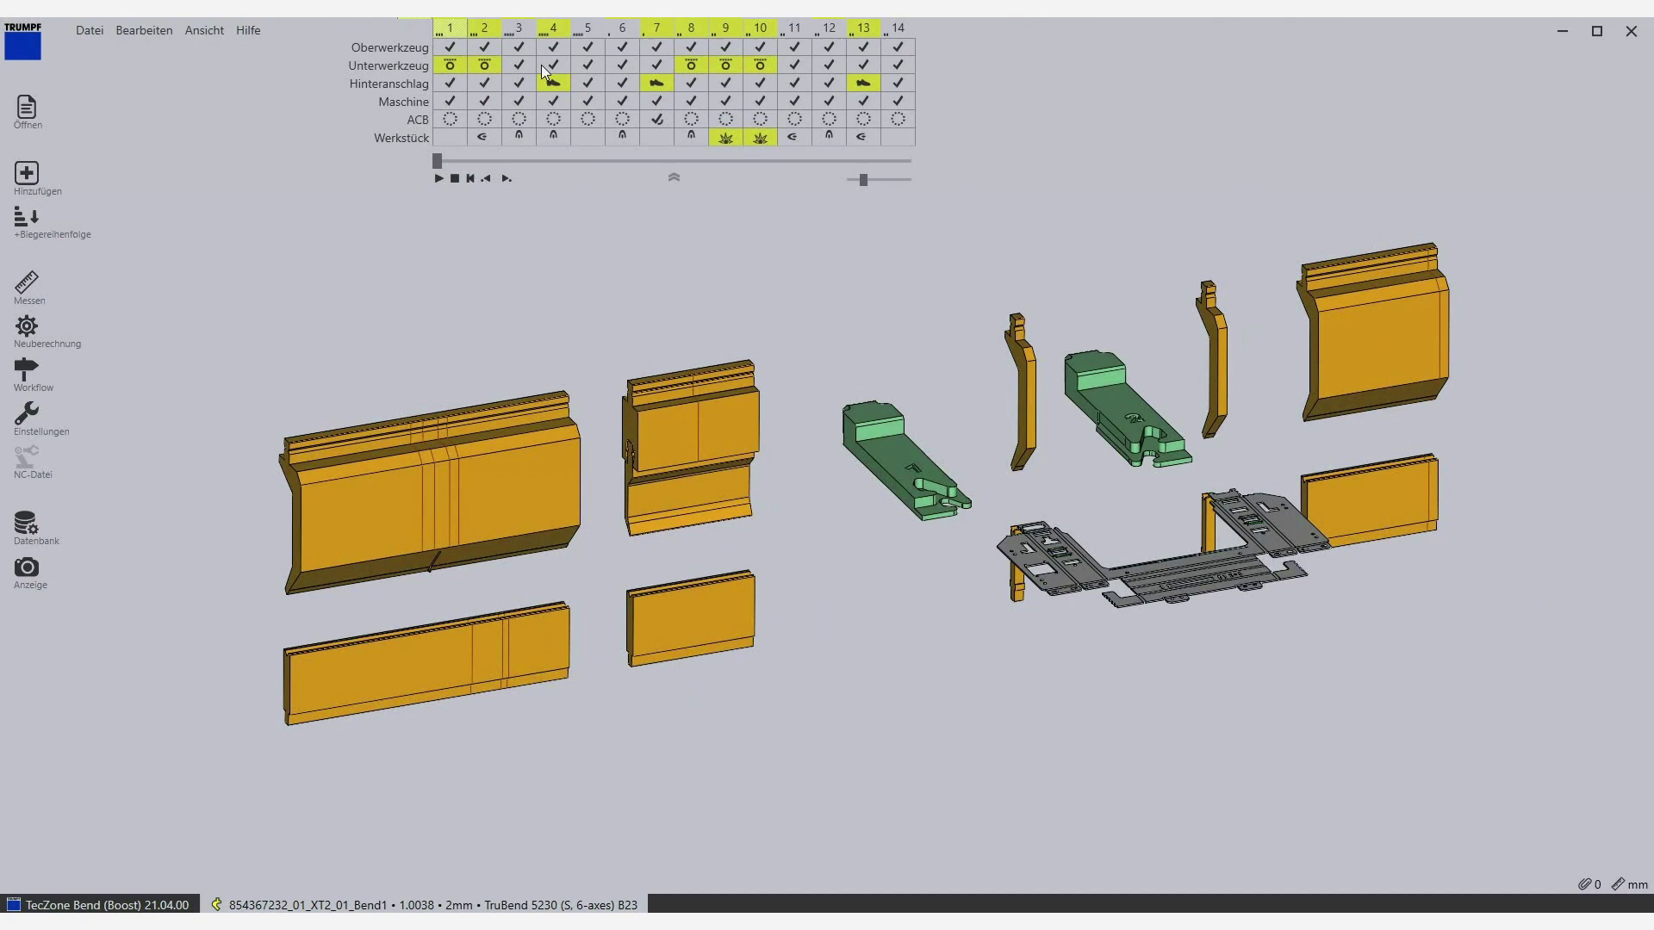
Orbit and zoom the tool setup, then step the bend simulation past the collision
{"action": "mouse_move", "coordinate": [448, 344]}
{"action": "middle_mouse_down"}
{"action": "mouse_move", "coordinate": [749, 381]}
{"action": "mouse_move", "coordinate": [912, 370]}
{"action": "mouse_move", "coordinate": [995, 463]}
{"action": "mouse_move", "coordinate": [918, 577]}
{"action": "mouse_move", "coordinate": [695, 546]}
{"action": "mouse_move", "coordinate": [672, 603]}
{"action": "middle_mouse_up"}
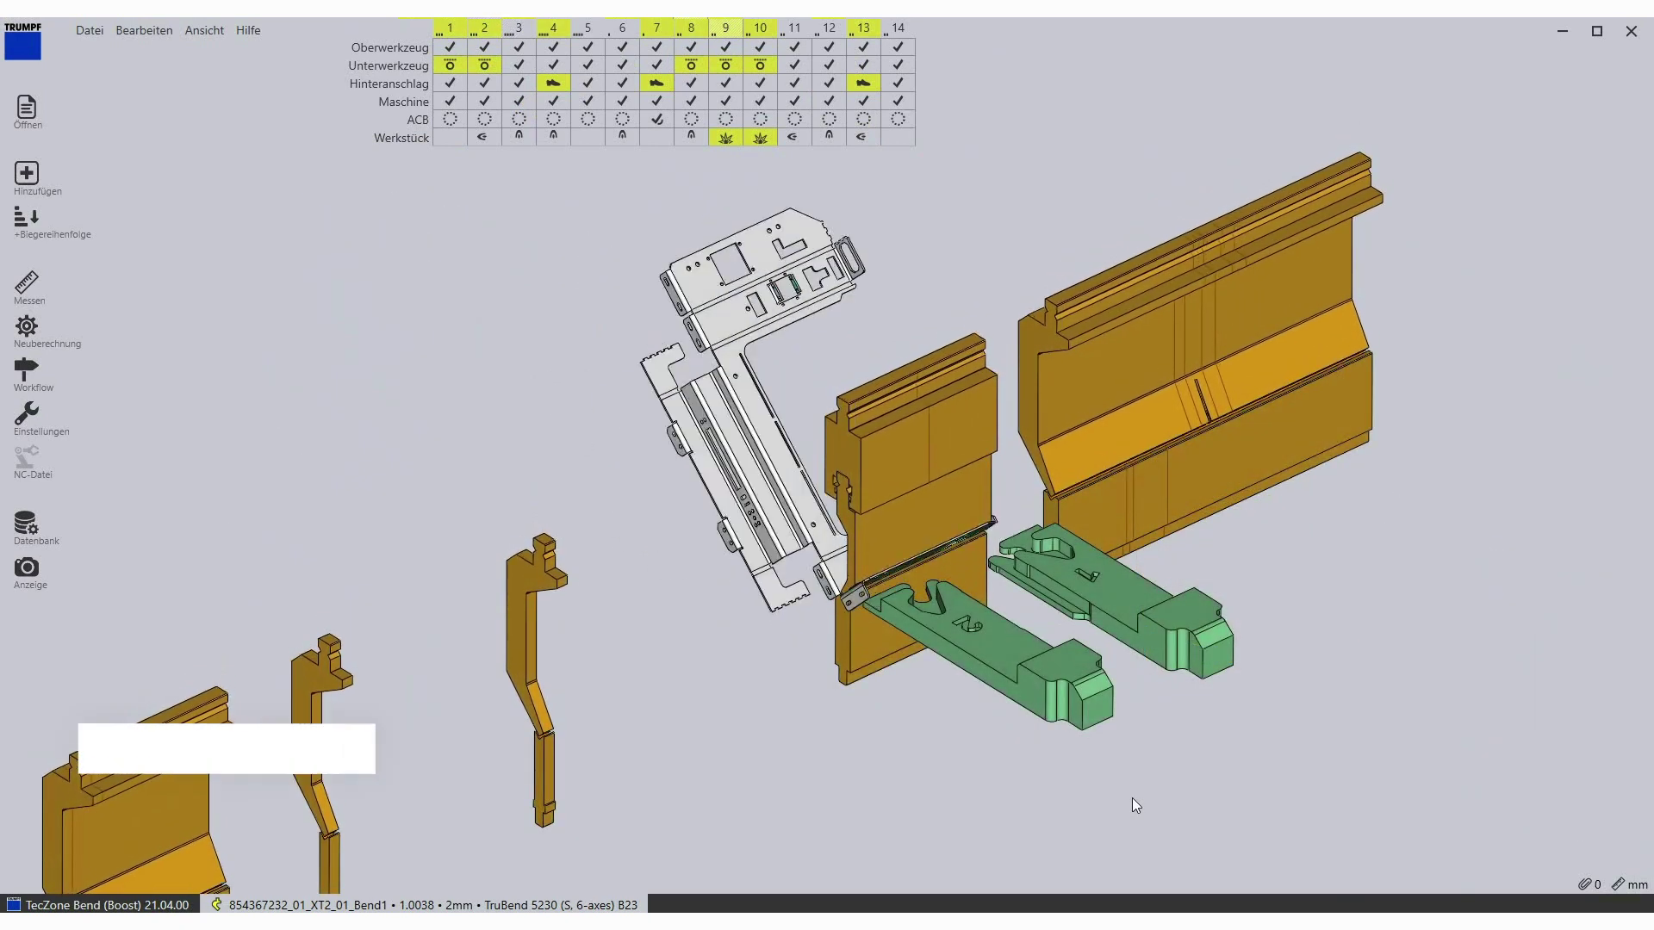
{"action": "scroll", "coordinate": [840, 601], "scroll_direction": "up", "scroll_amount": 2}
{"action": "scroll", "coordinate": [841, 602], "scroll_direction": "up", "scroll_amount": 3}
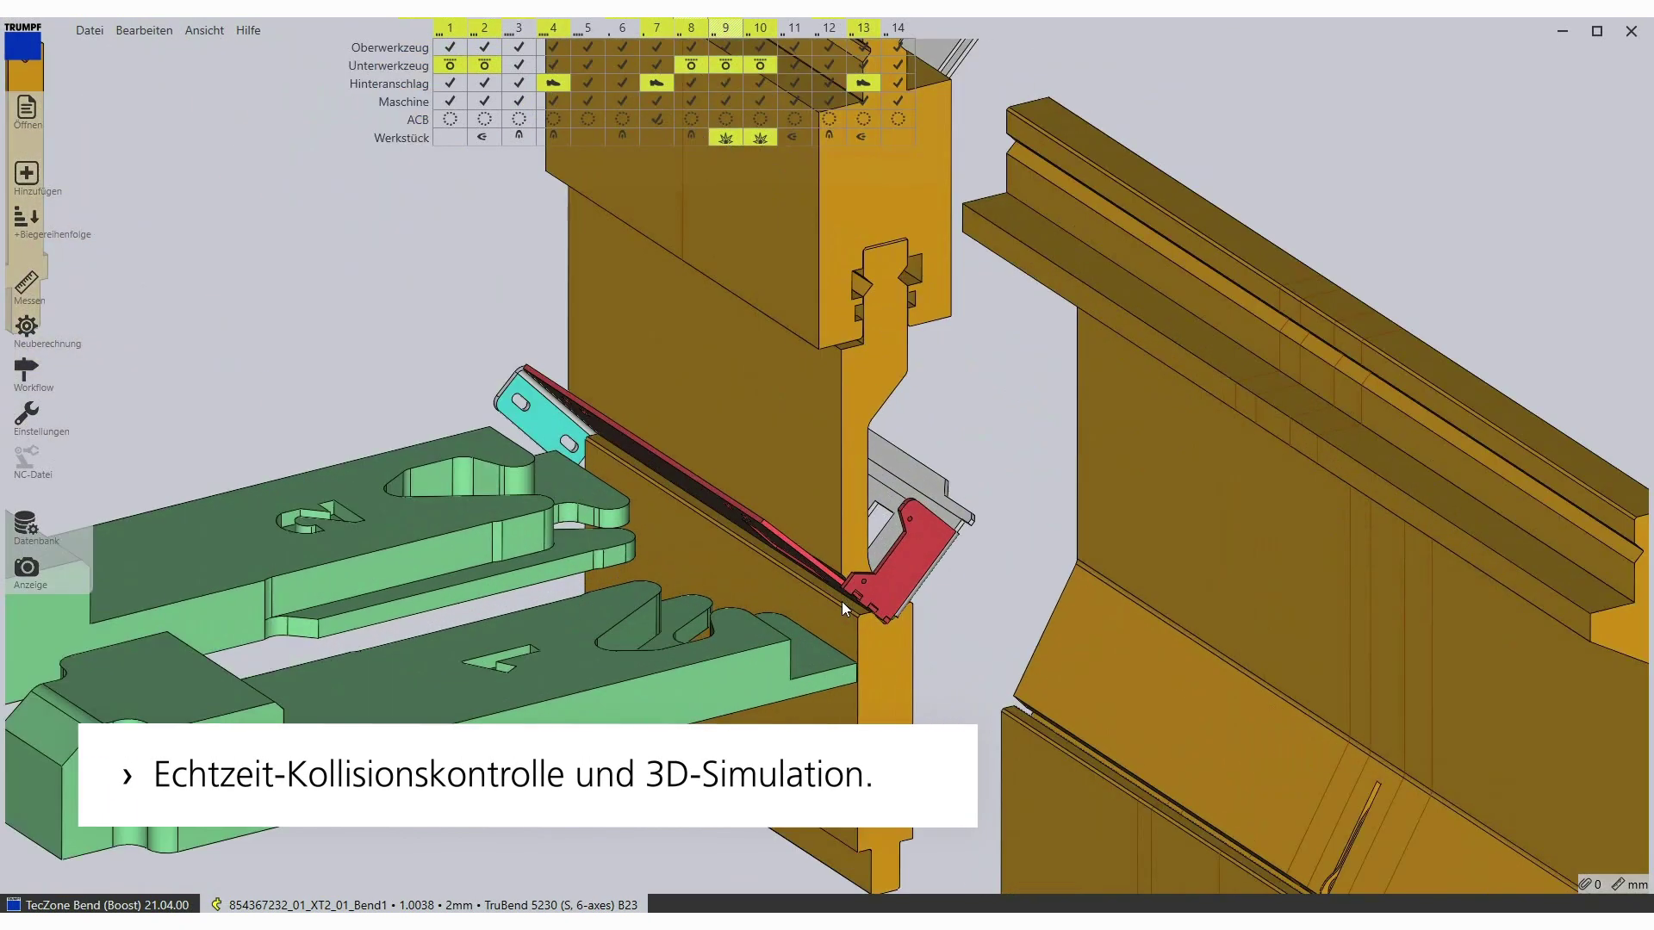
{"action": "scroll", "coordinate": [840, 601], "scroll_direction": "up", "scroll_amount": 2}
{"action": "left_click_drag", "start_coordinate": [649, 159], "coordinate": [704, 189]}
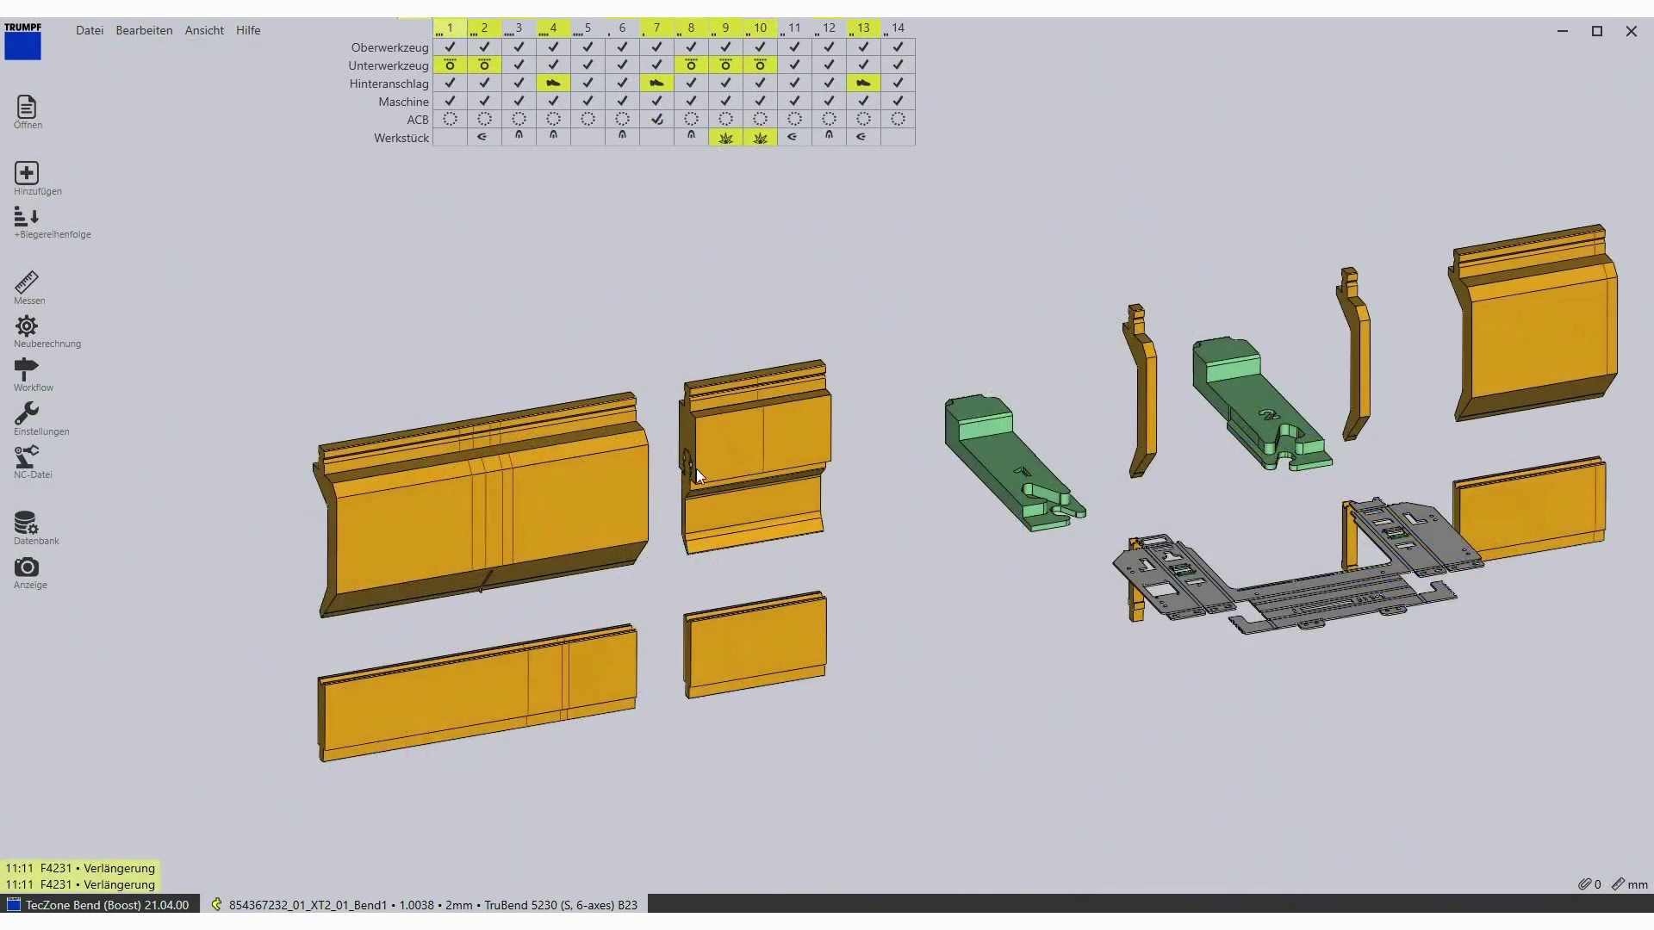
Set the OW204/K tool's horn option to Beide
{"action": "left_click", "coordinate": [710, 490]}
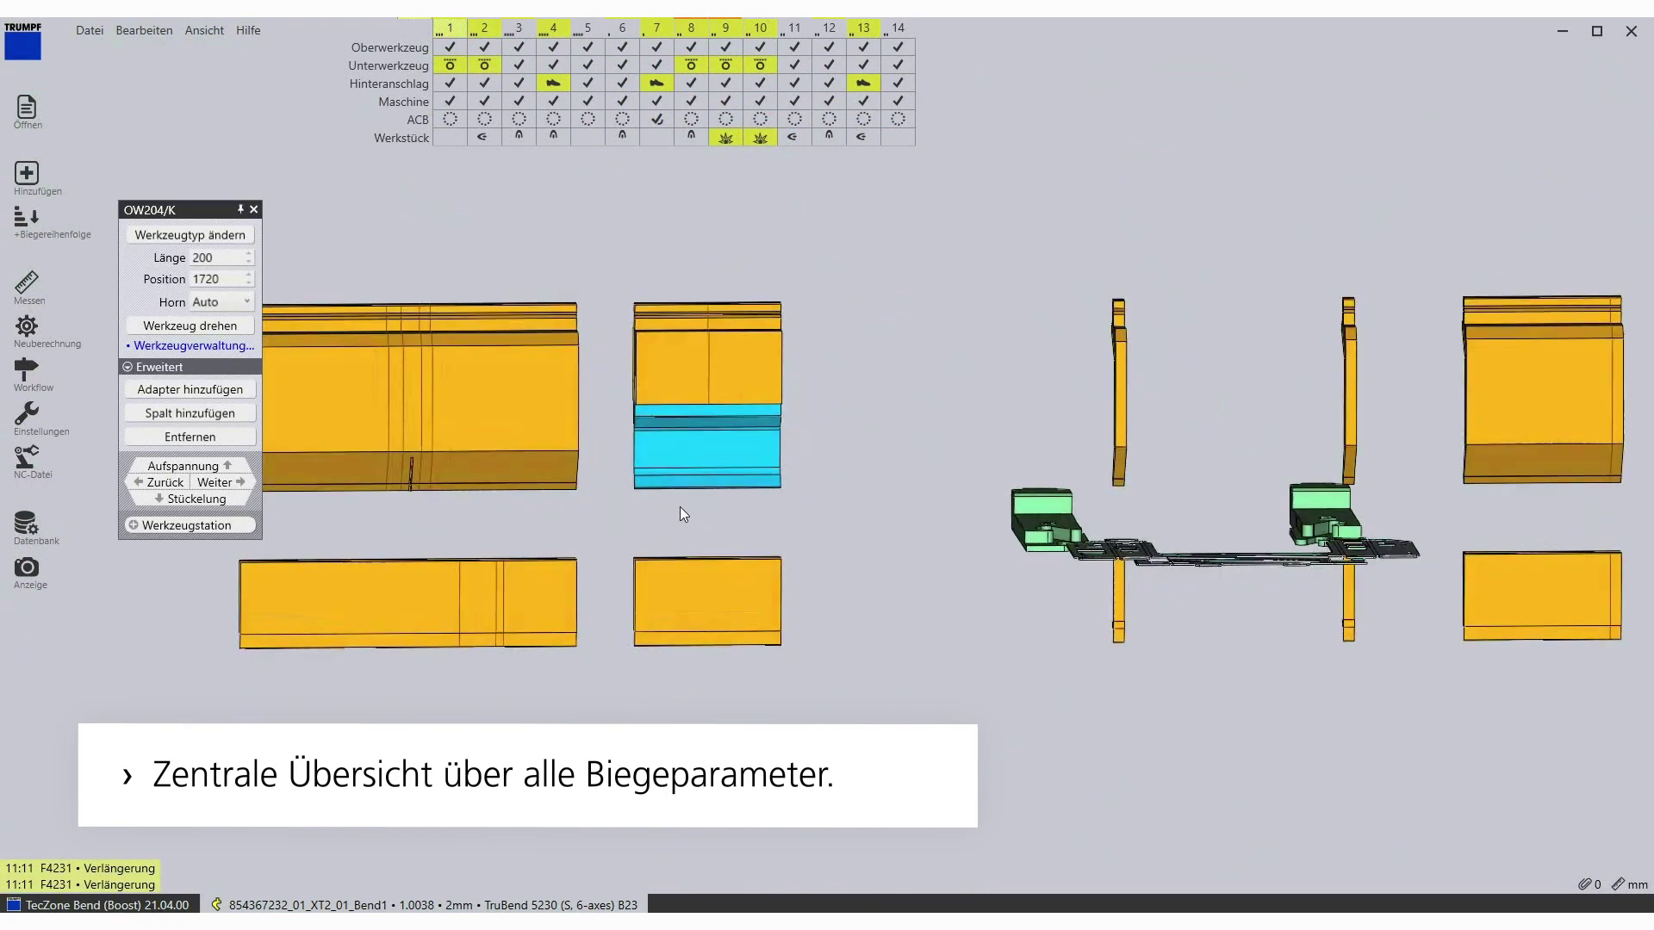
{"action": "left_click", "coordinate": [219, 301]}
{"action": "left_click", "coordinate": [211, 379]}
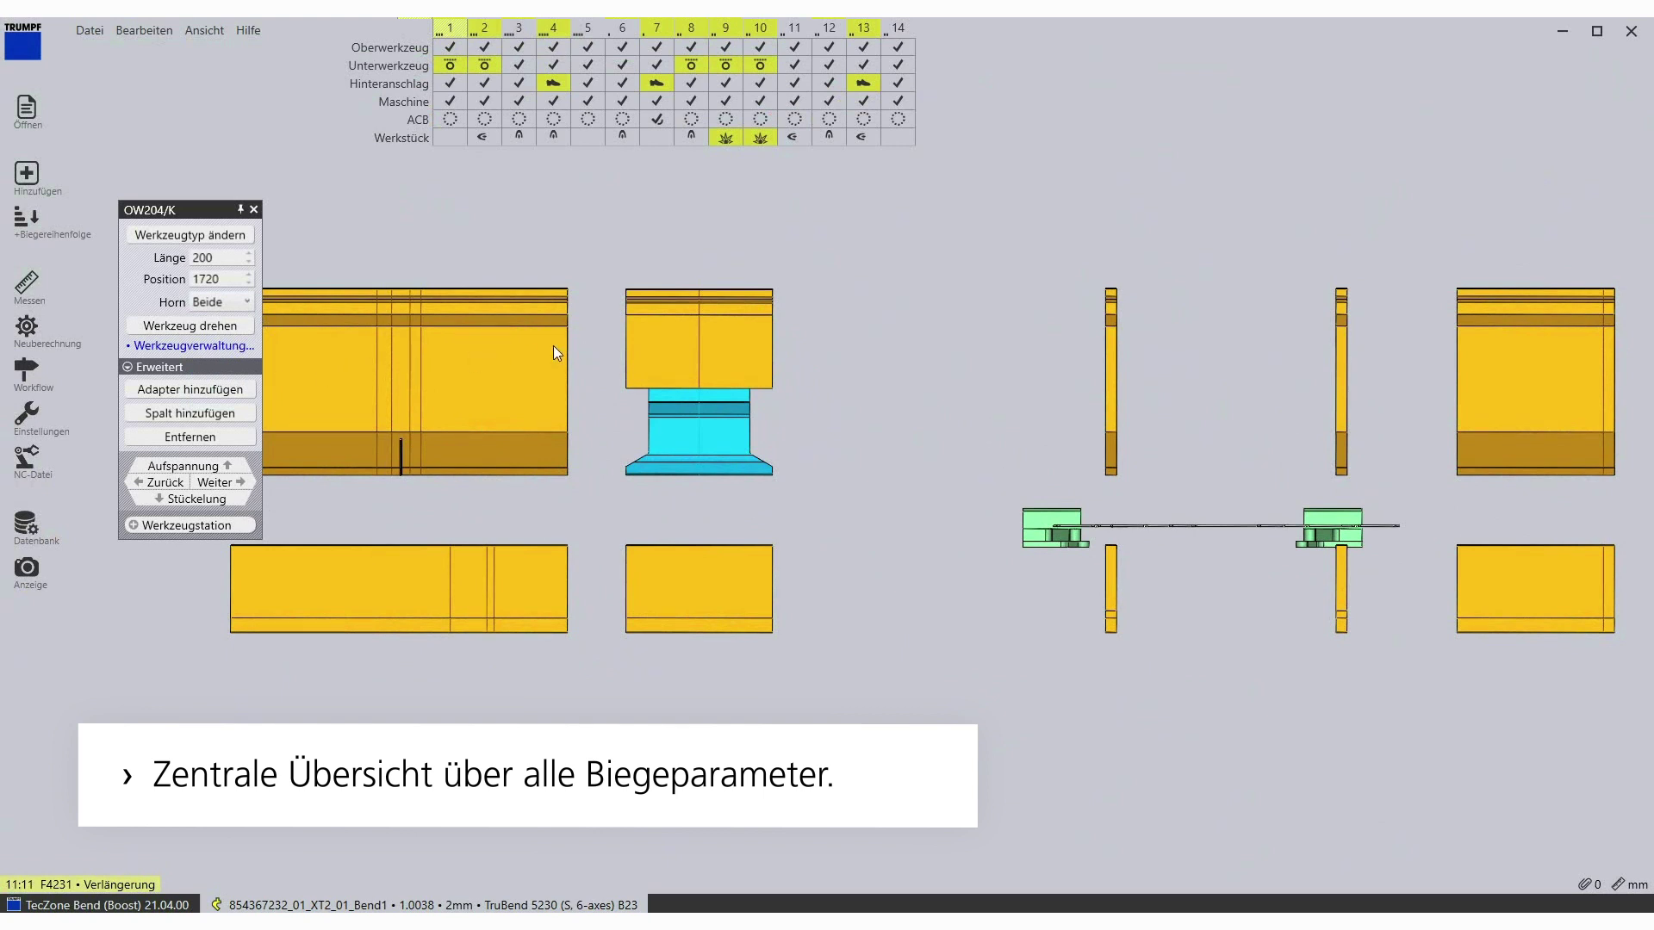
{"action": "left_click", "coordinate": [628, 345]}
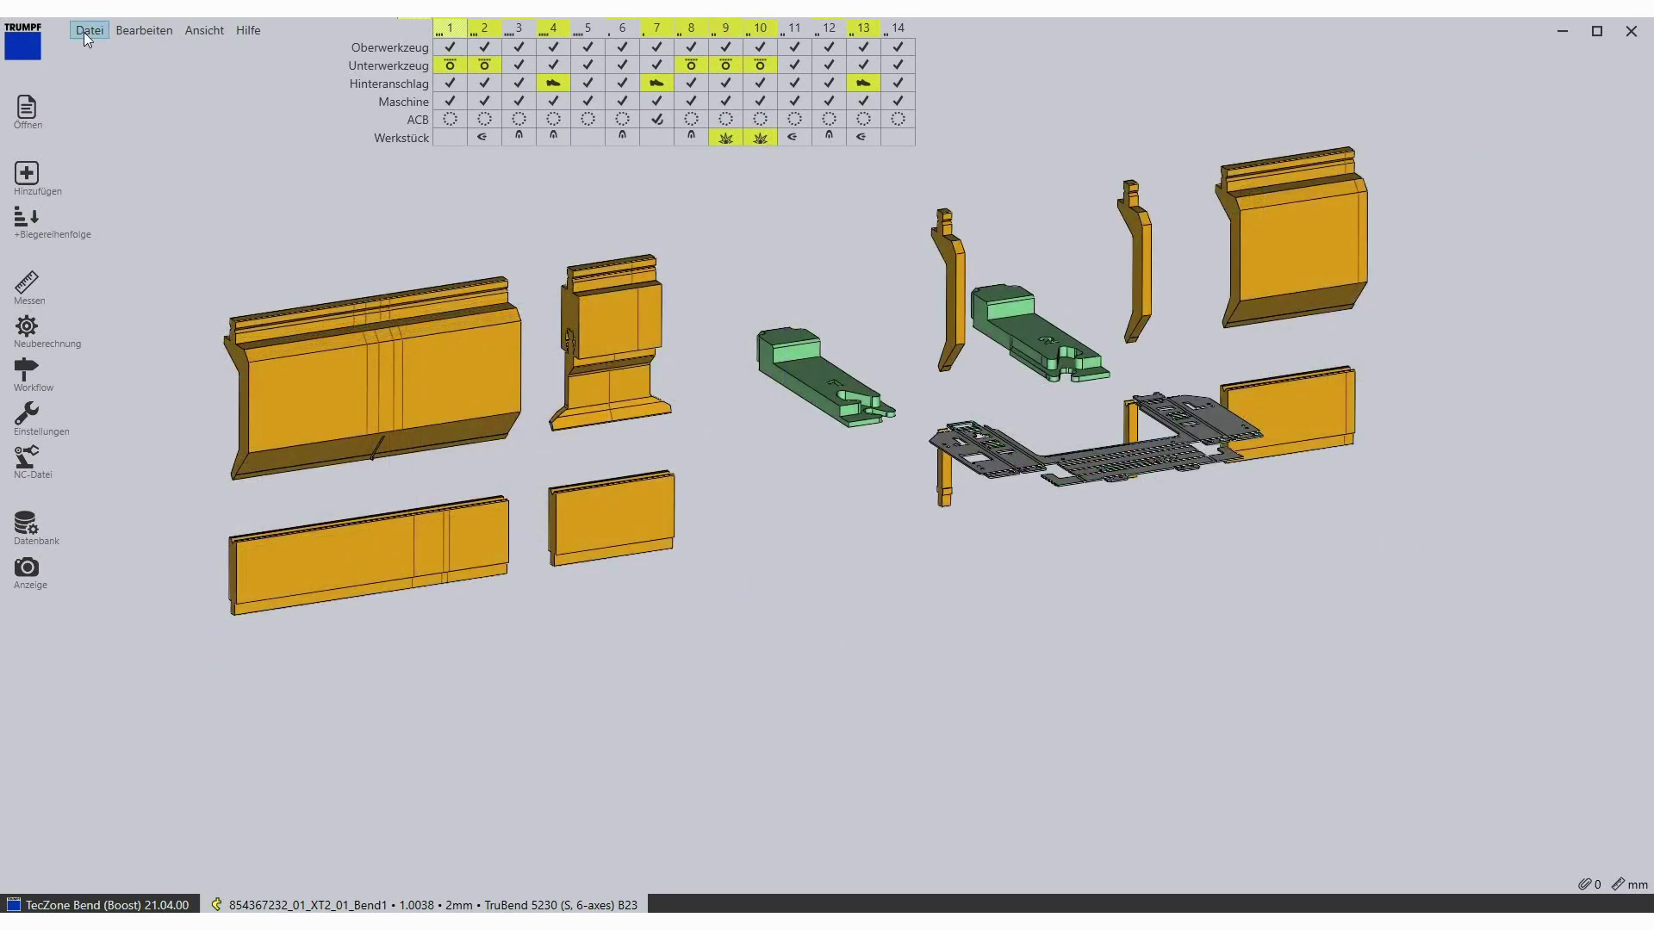
{"action": "left_click", "coordinate": [86, 31]}
Return to the parts and create orders for the five parts 732523_02_XT8_L1 through 854367232_01_XT2_01
{"action": "left_click", "coordinate": [109, 168]}
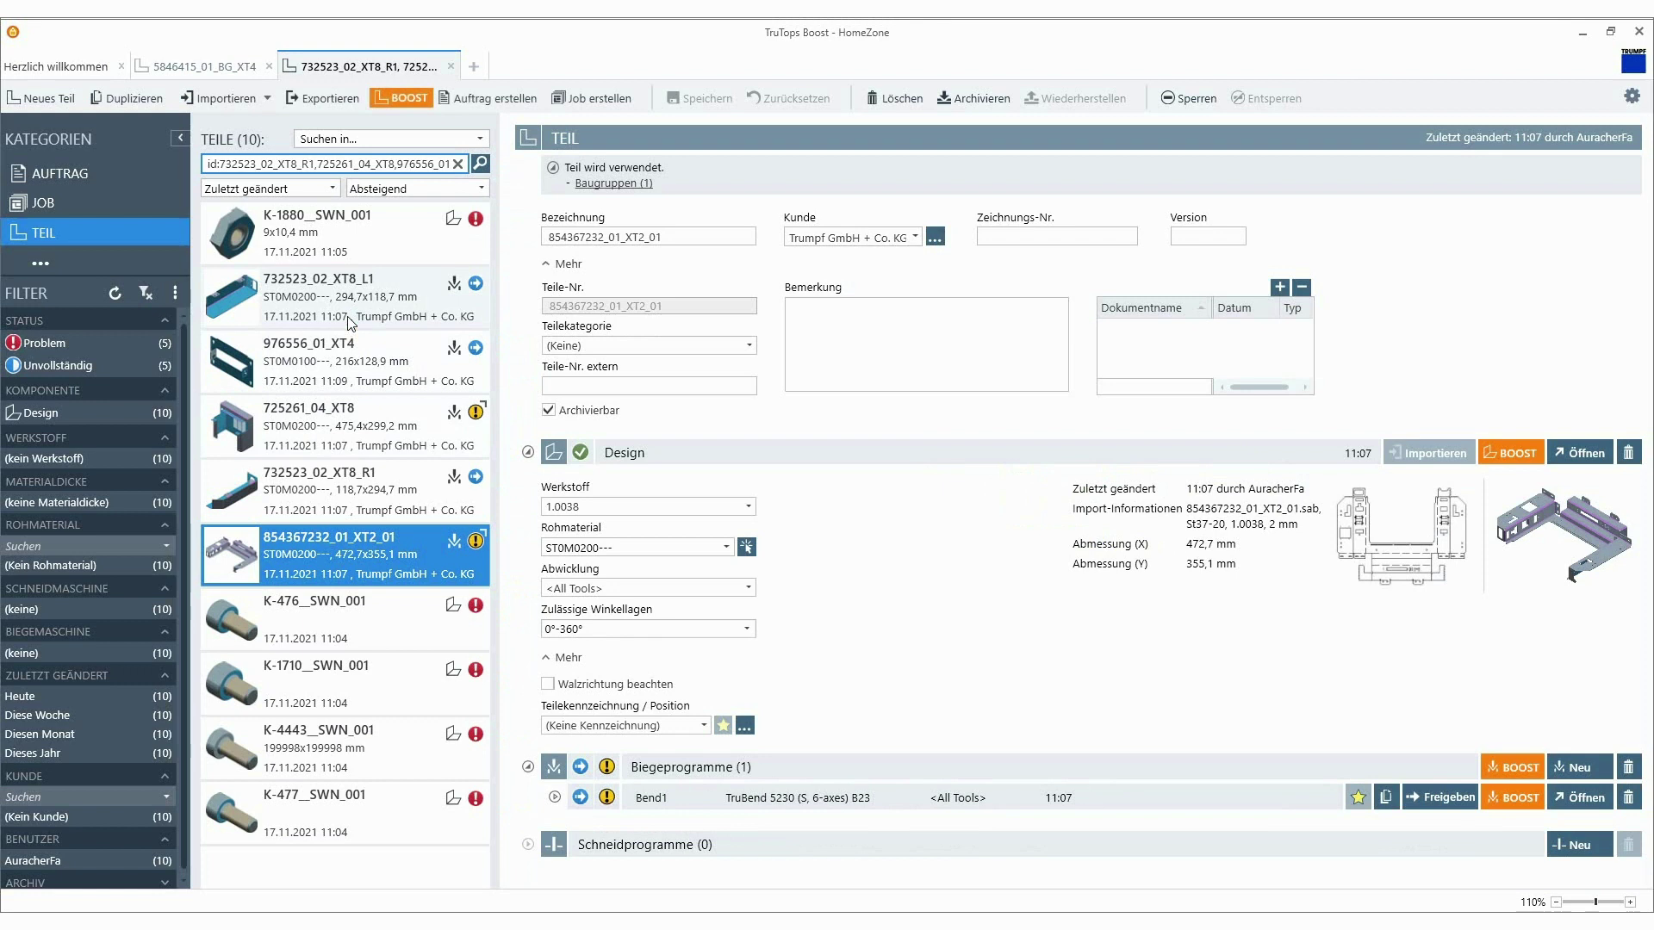
{"action": "left_click", "coordinate": [348, 317], "text": "shift"}
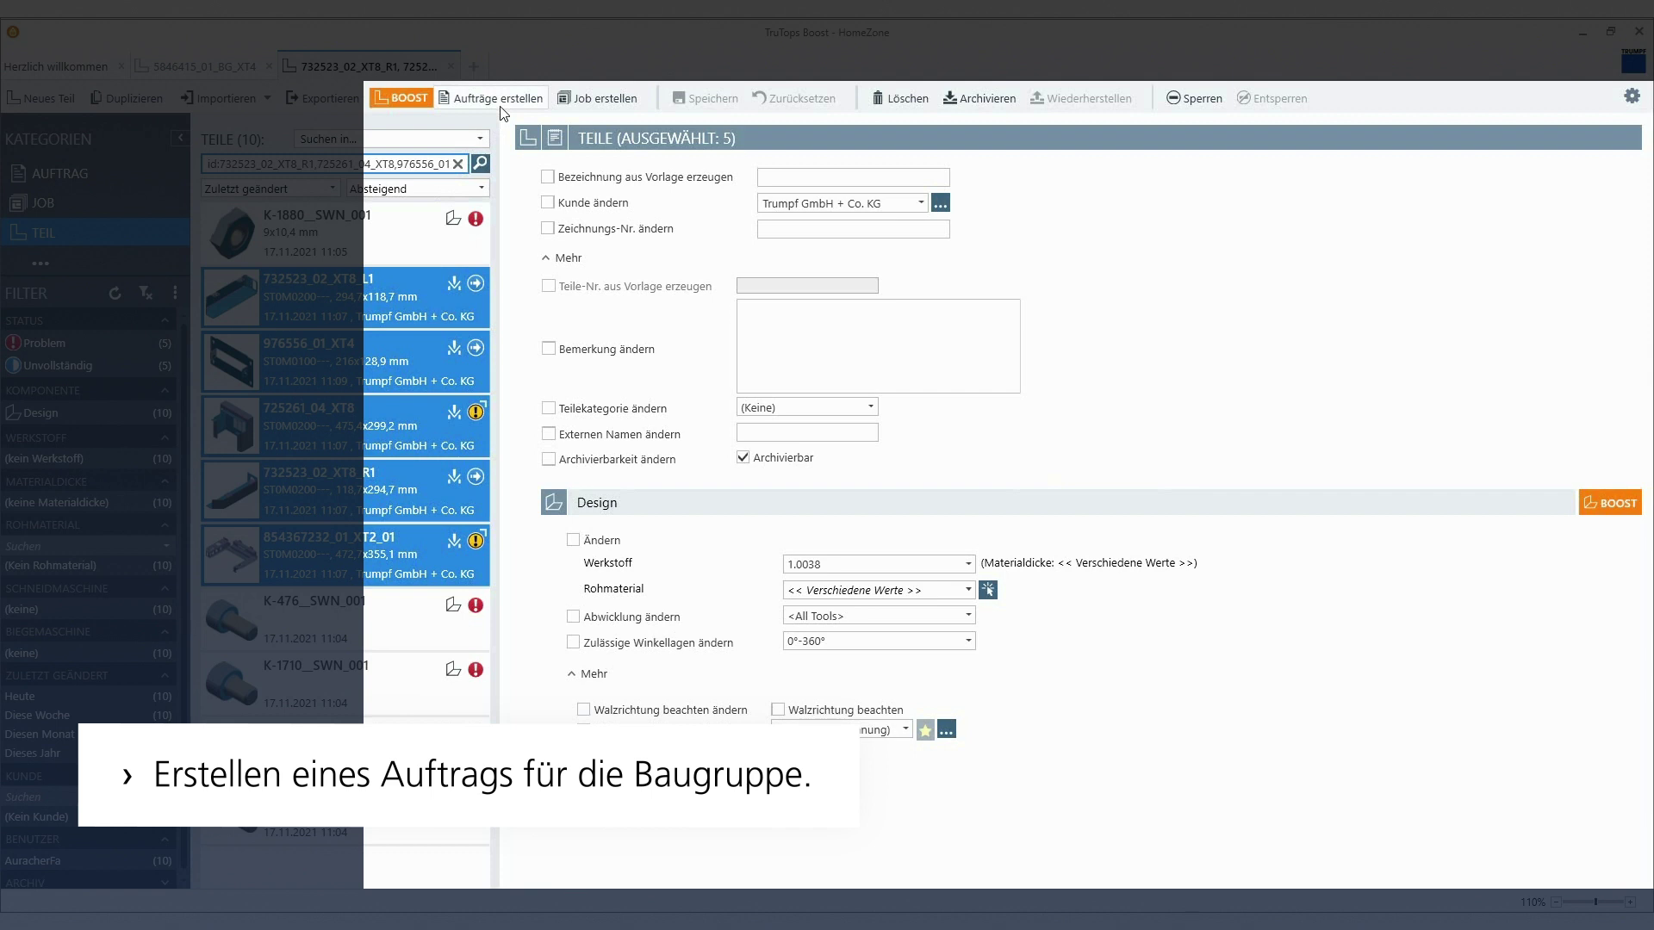
{"action": "left_click", "coordinate": [500, 107]}
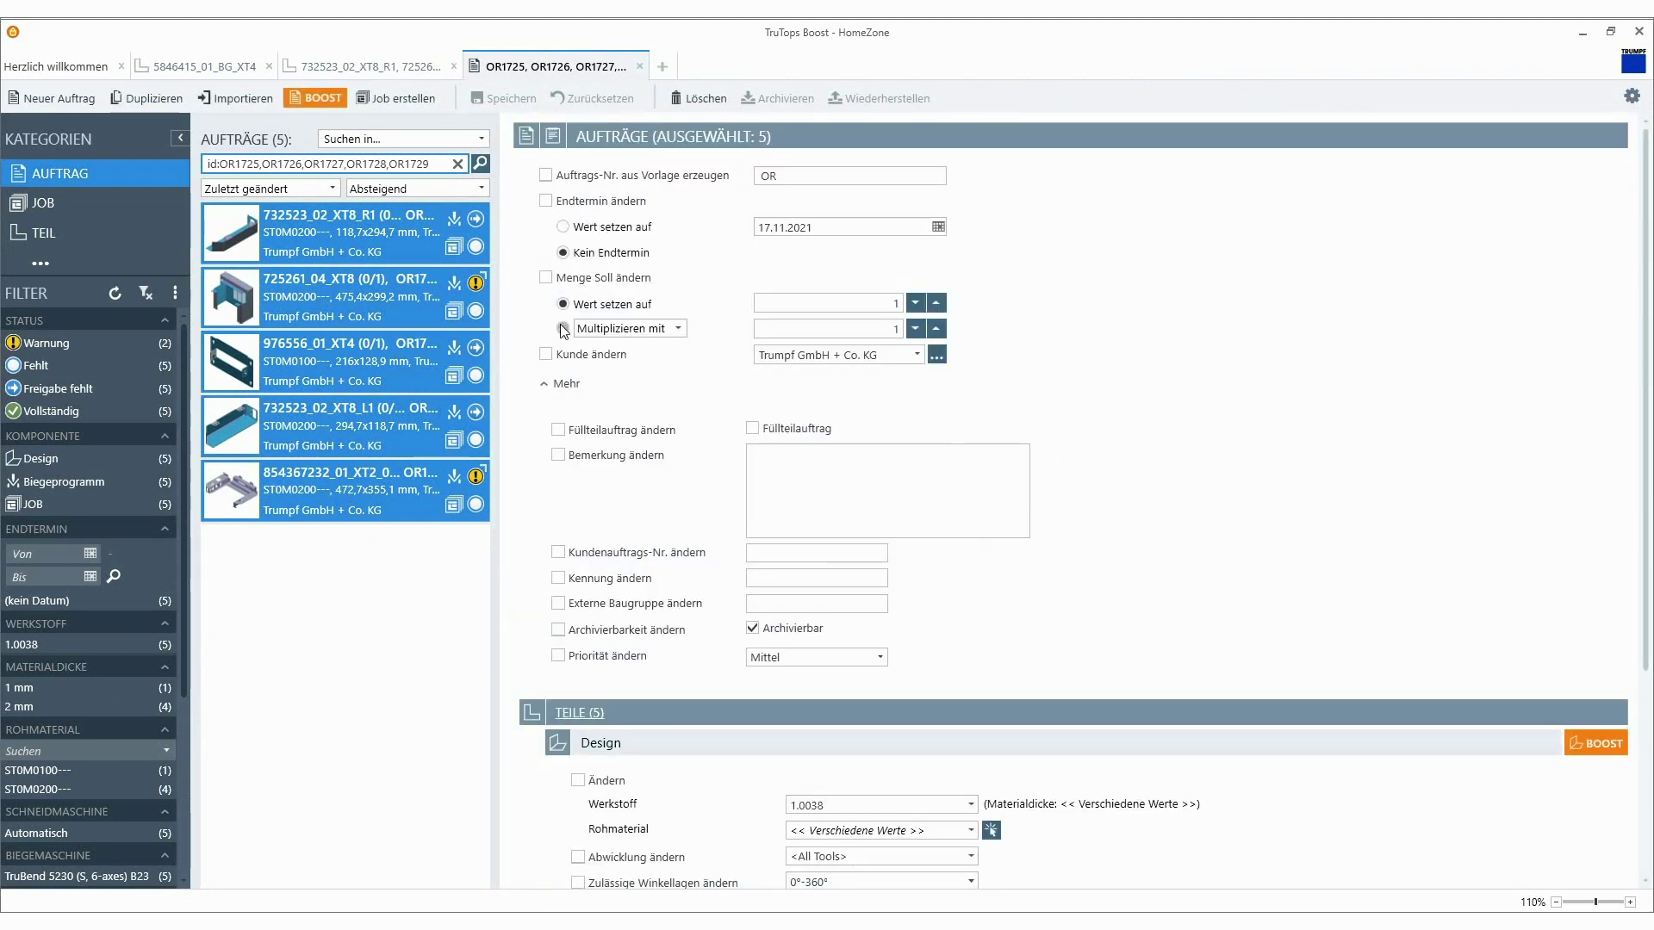
Bulk-edit the orders: quantity multiplied by 10, priority Eilauftrag, orientations 0°;180°
{"action": "left_click", "coordinate": [562, 328]}
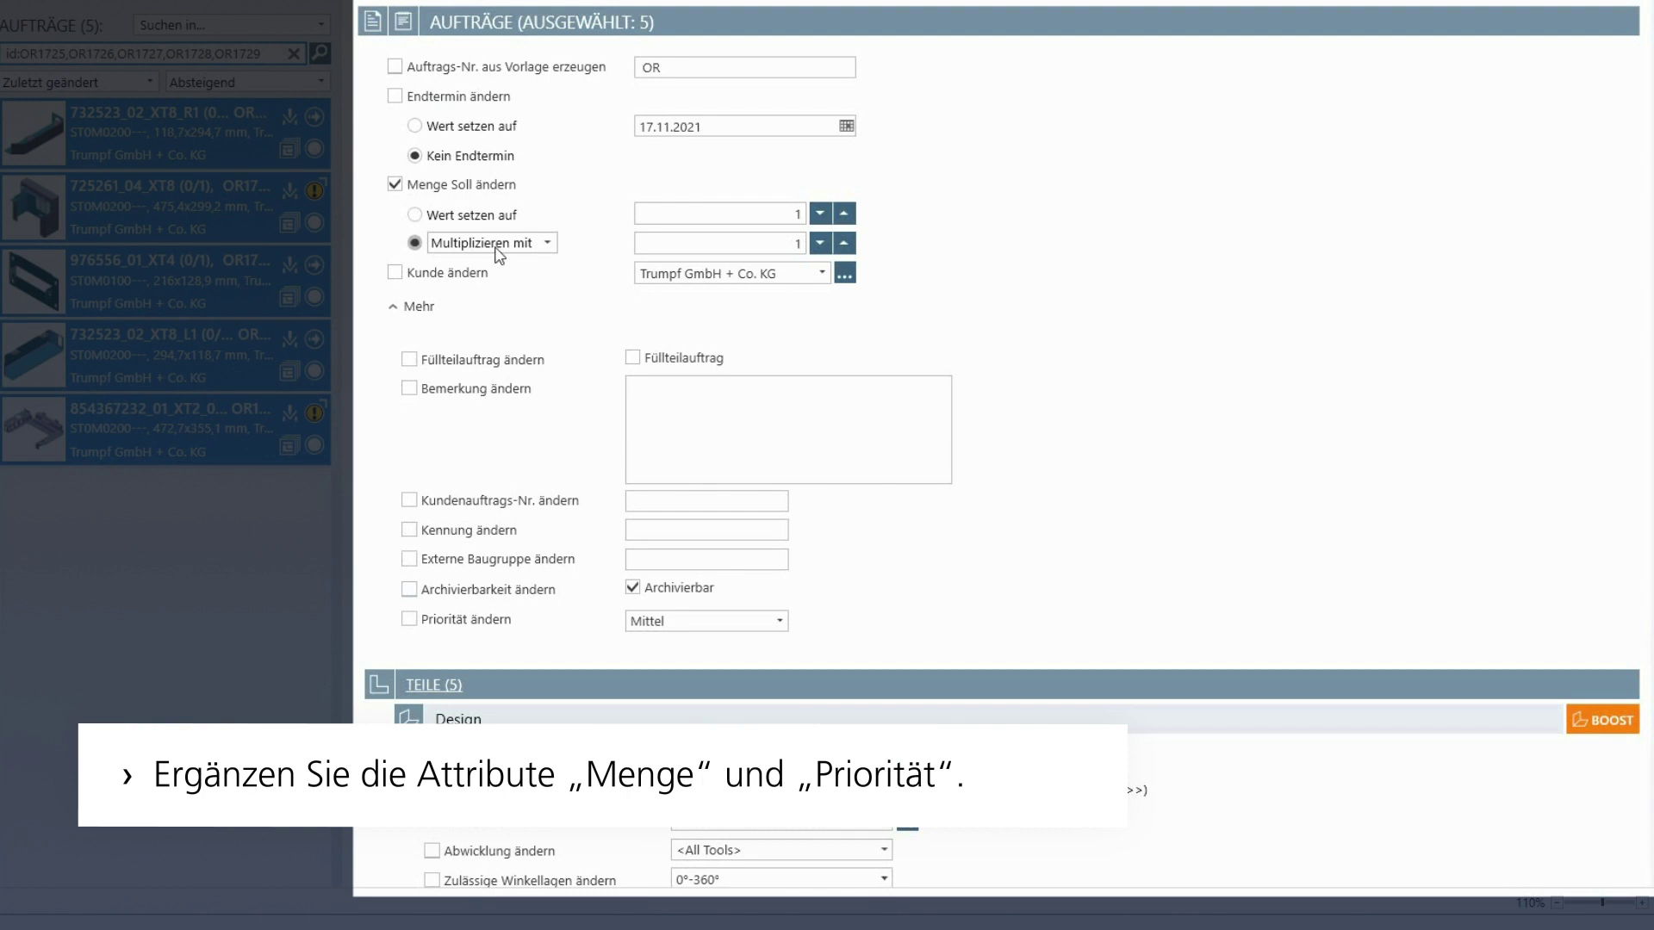
{"action": "left_click", "coordinate": [713, 244]}
{"action": "type", "text": "0"}
{"action": "left_click", "coordinate": [781, 619]}
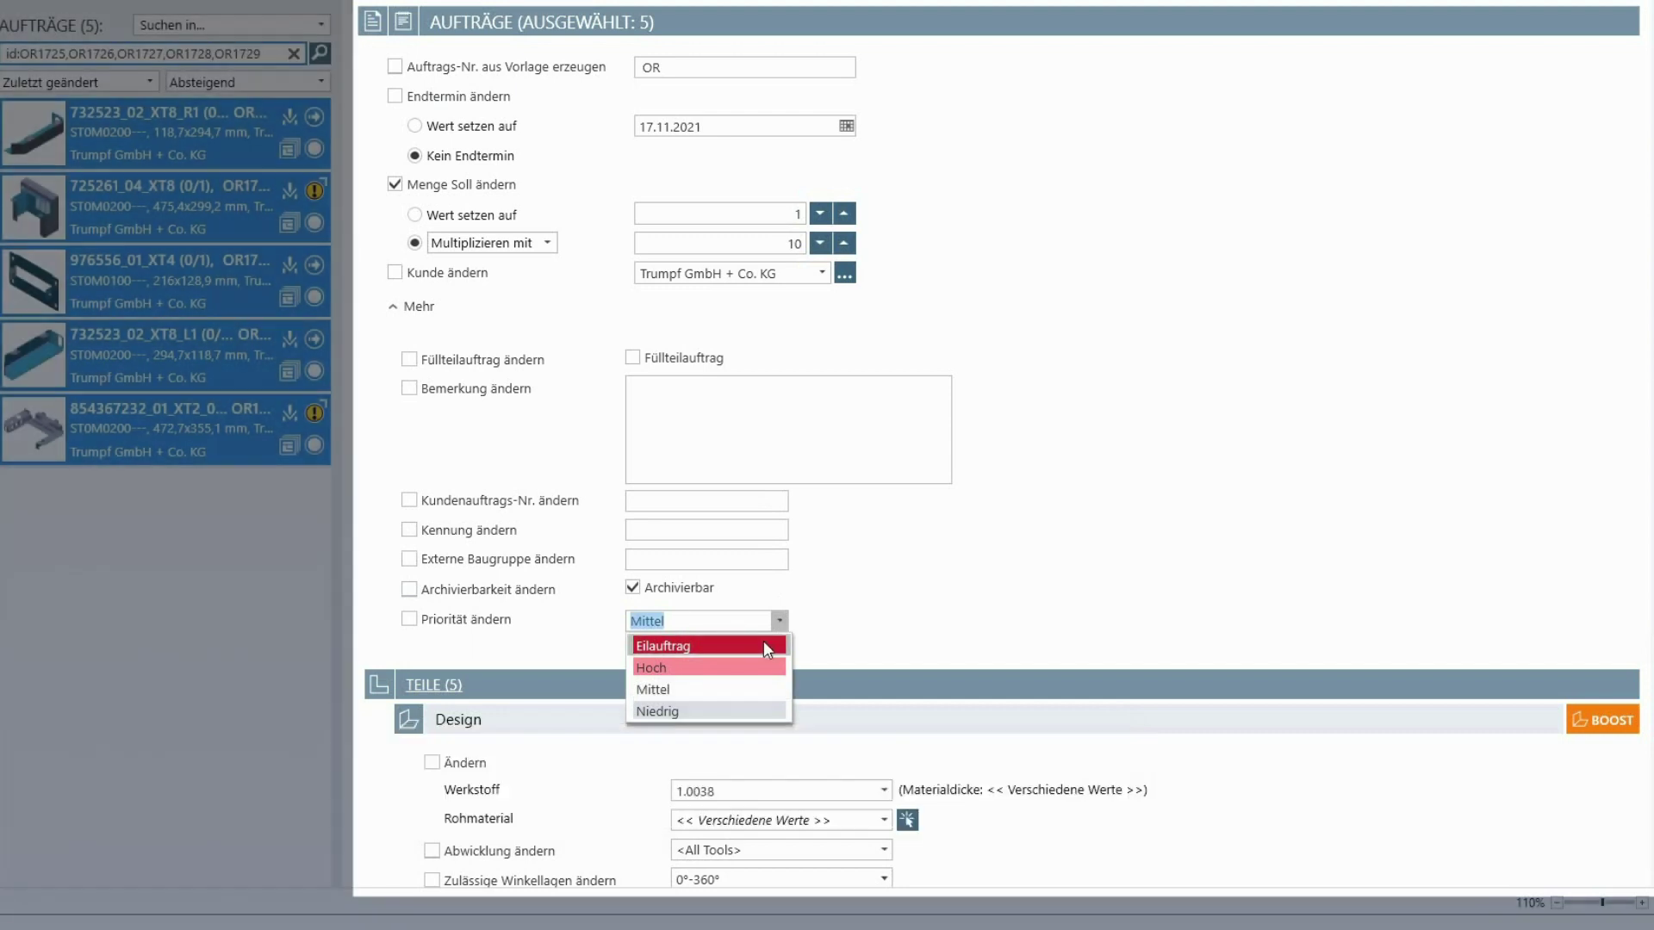
{"action": "left_click", "coordinate": [763, 645]}
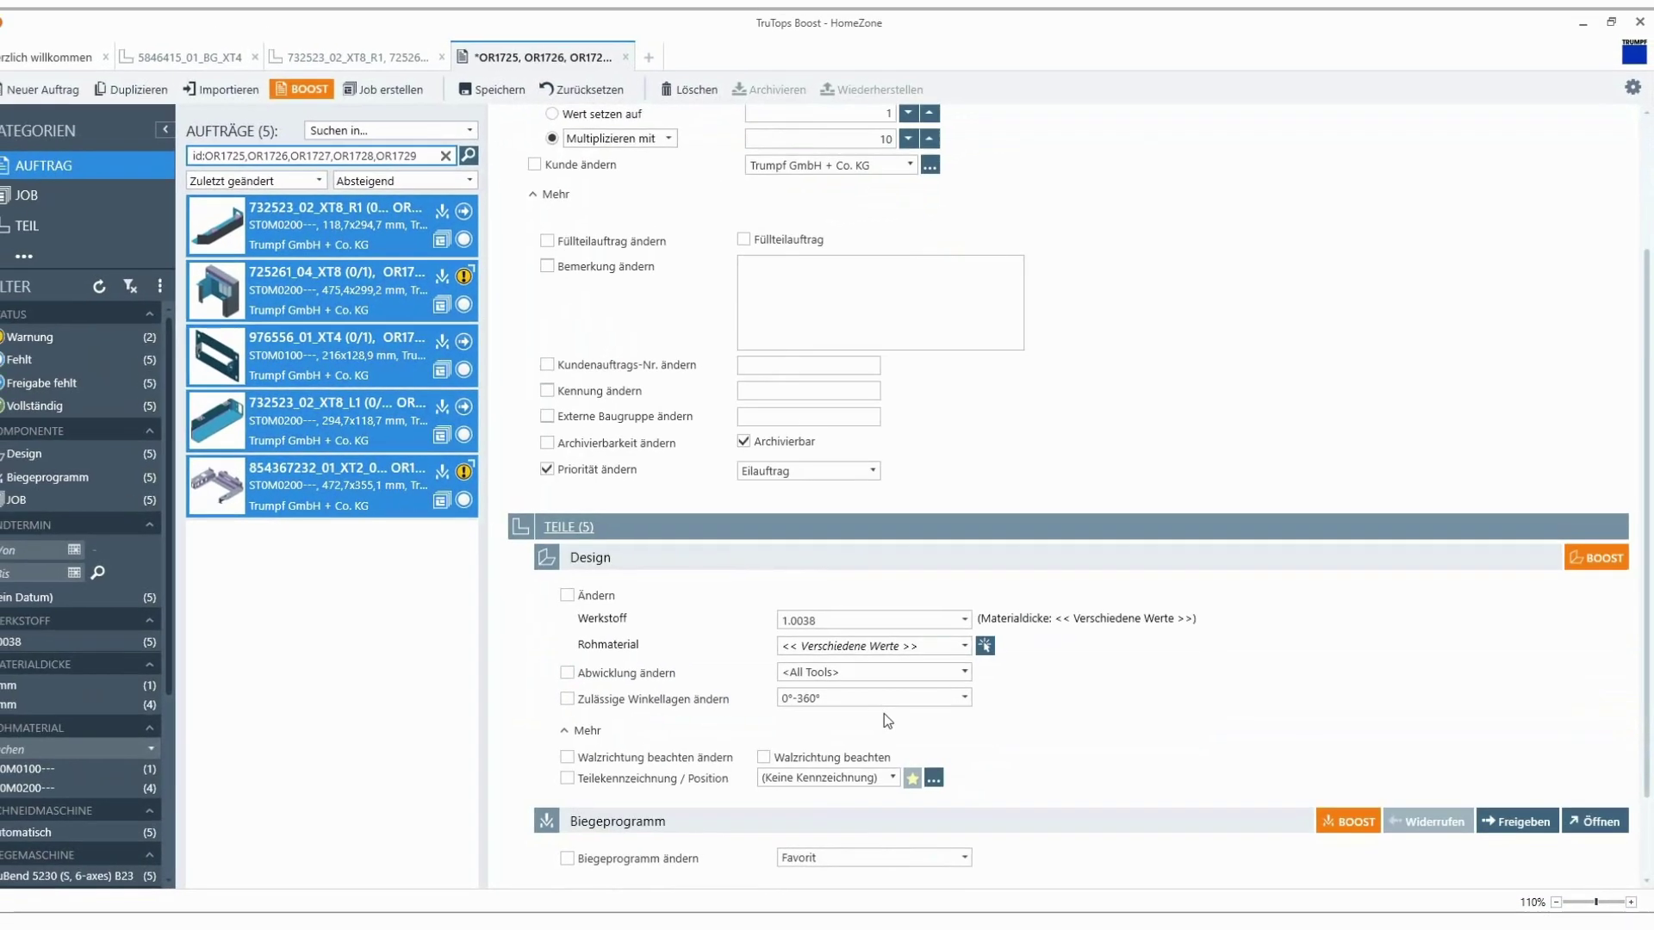
{"action": "scroll", "coordinate": [887, 720], "scroll_direction": "down", "scroll_amount": 1}
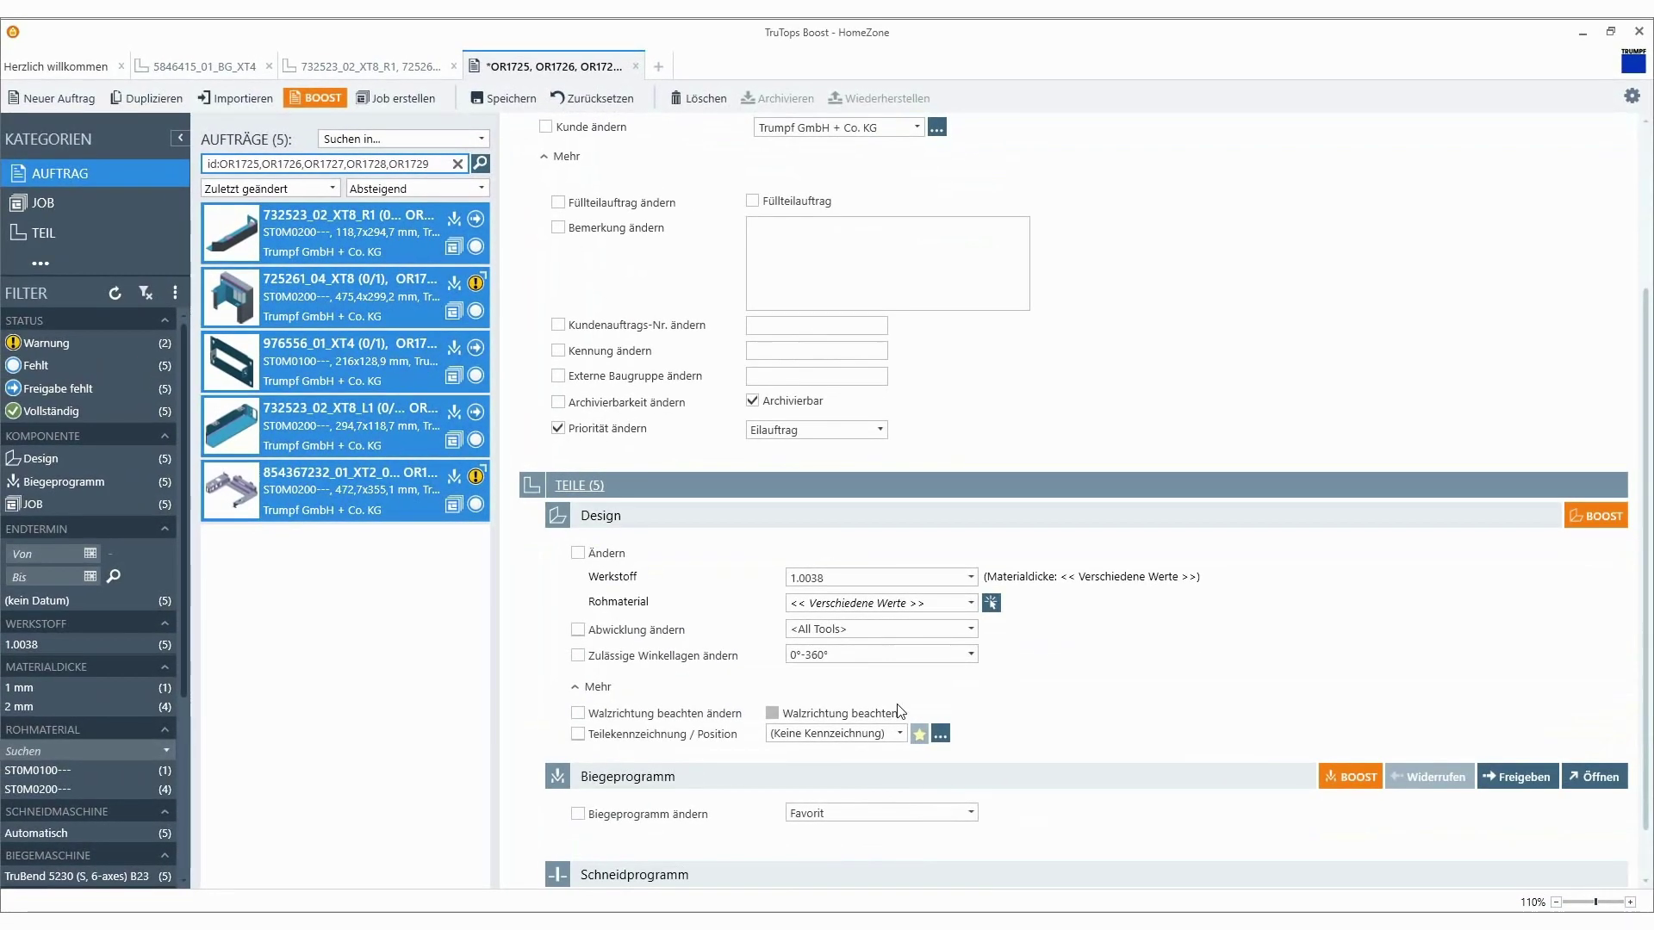
{"action": "left_click", "coordinate": [970, 654]}
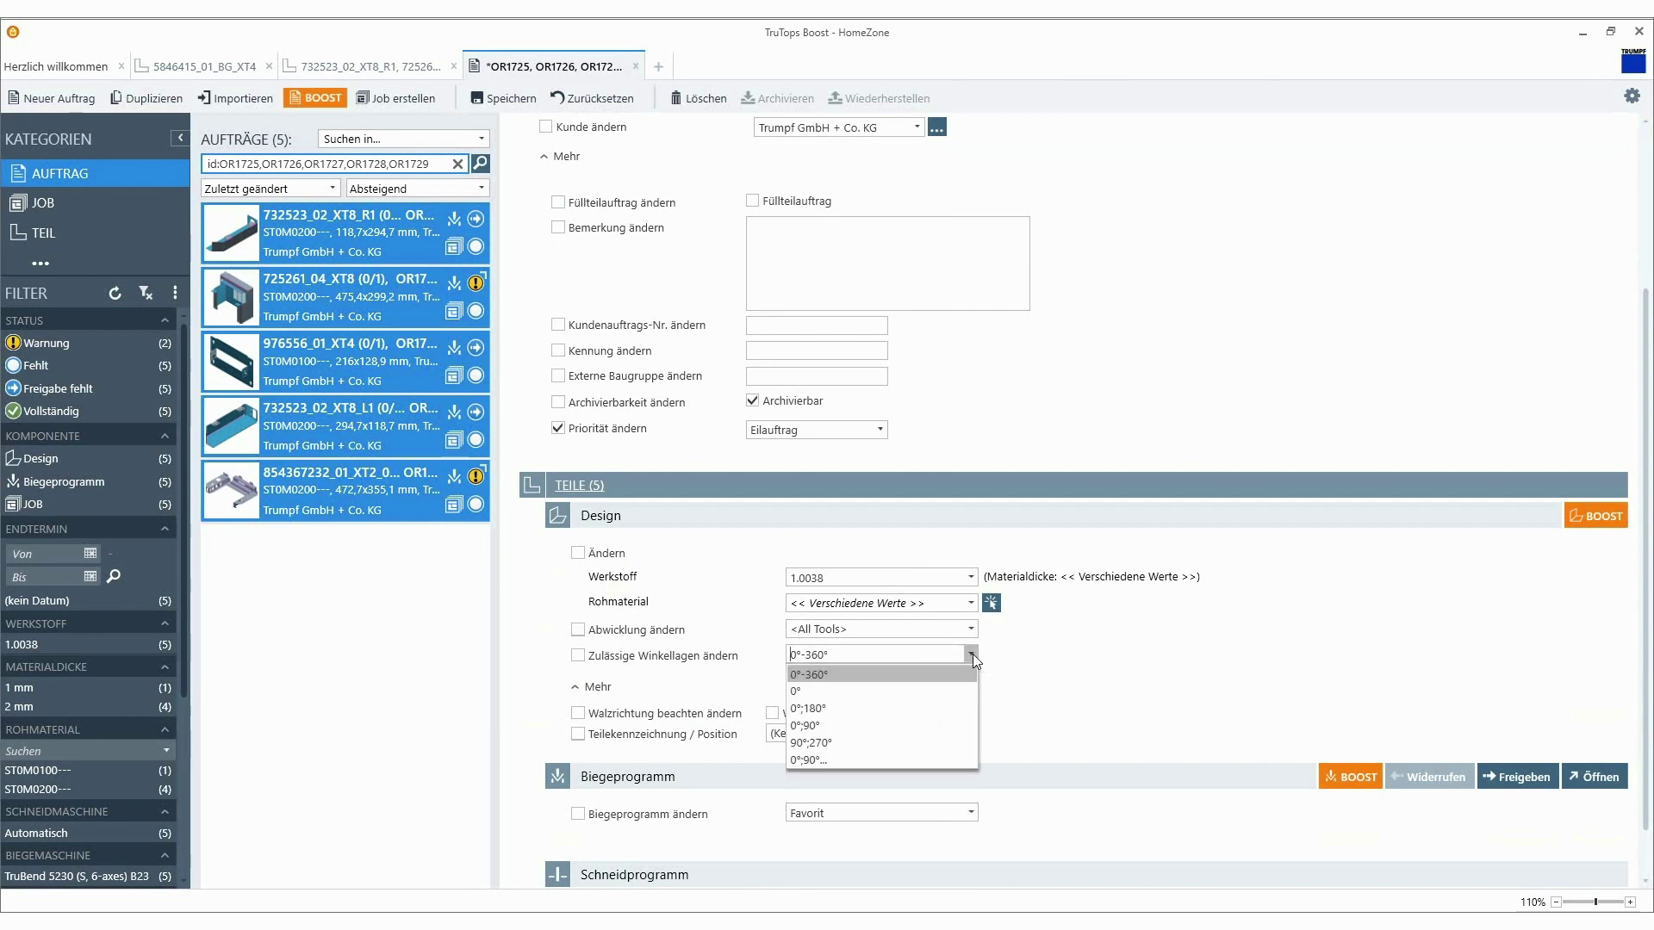
{"action": "left_click", "coordinate": [925, 709]}
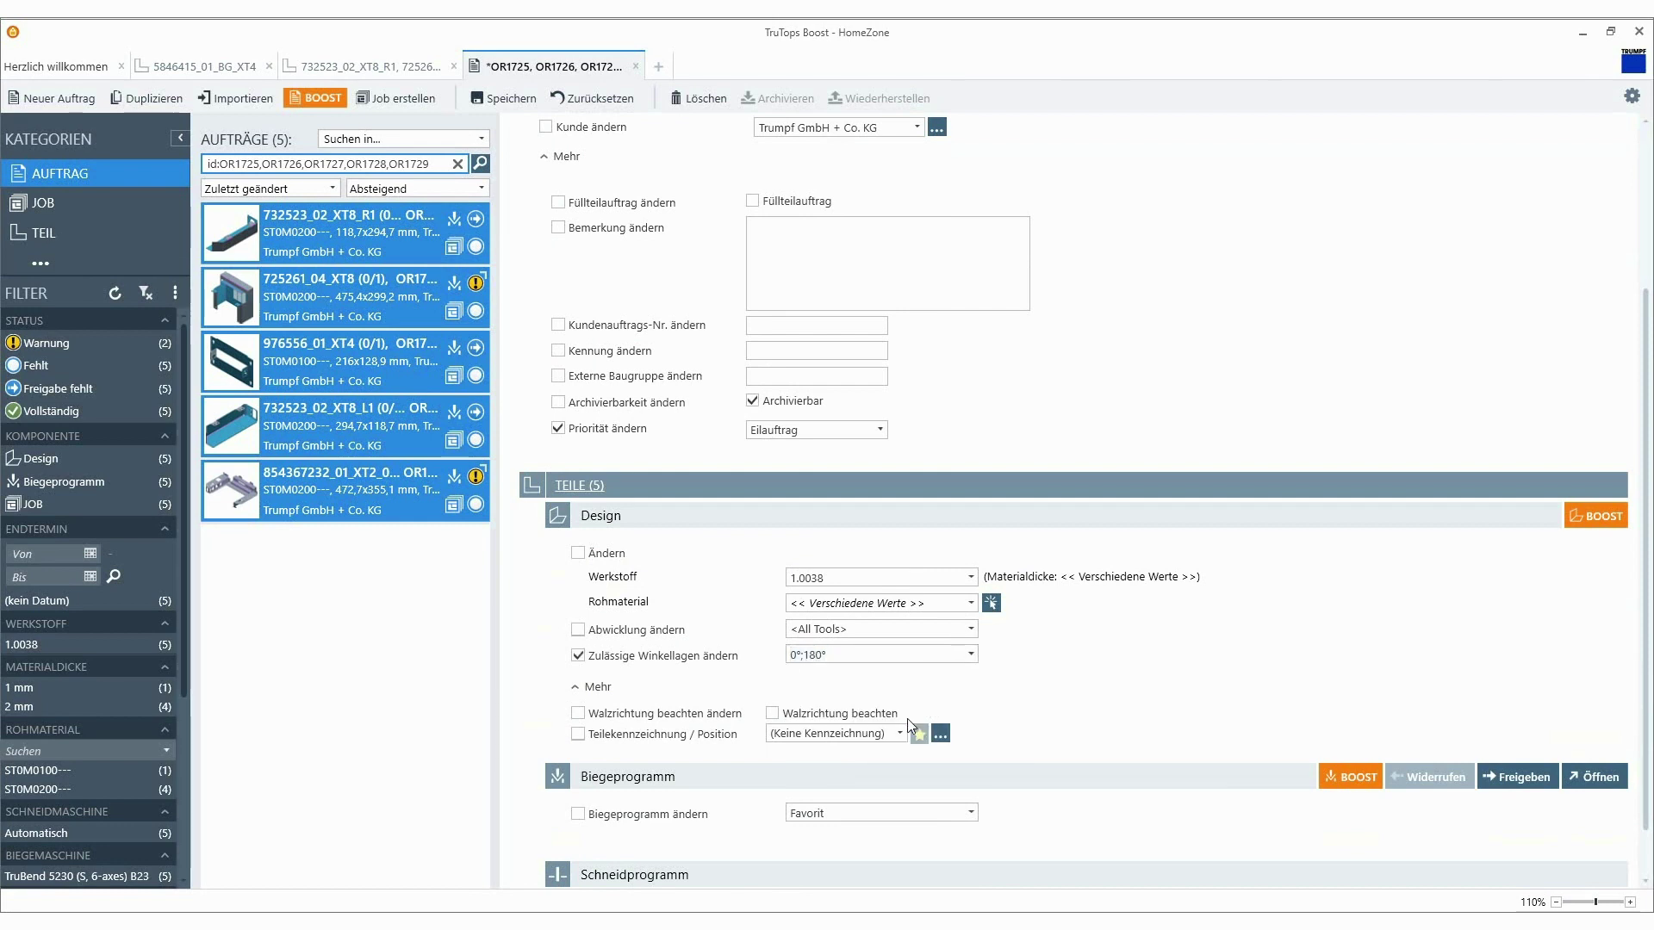
{"action": "left_click", "coordinate": [899, 734]}
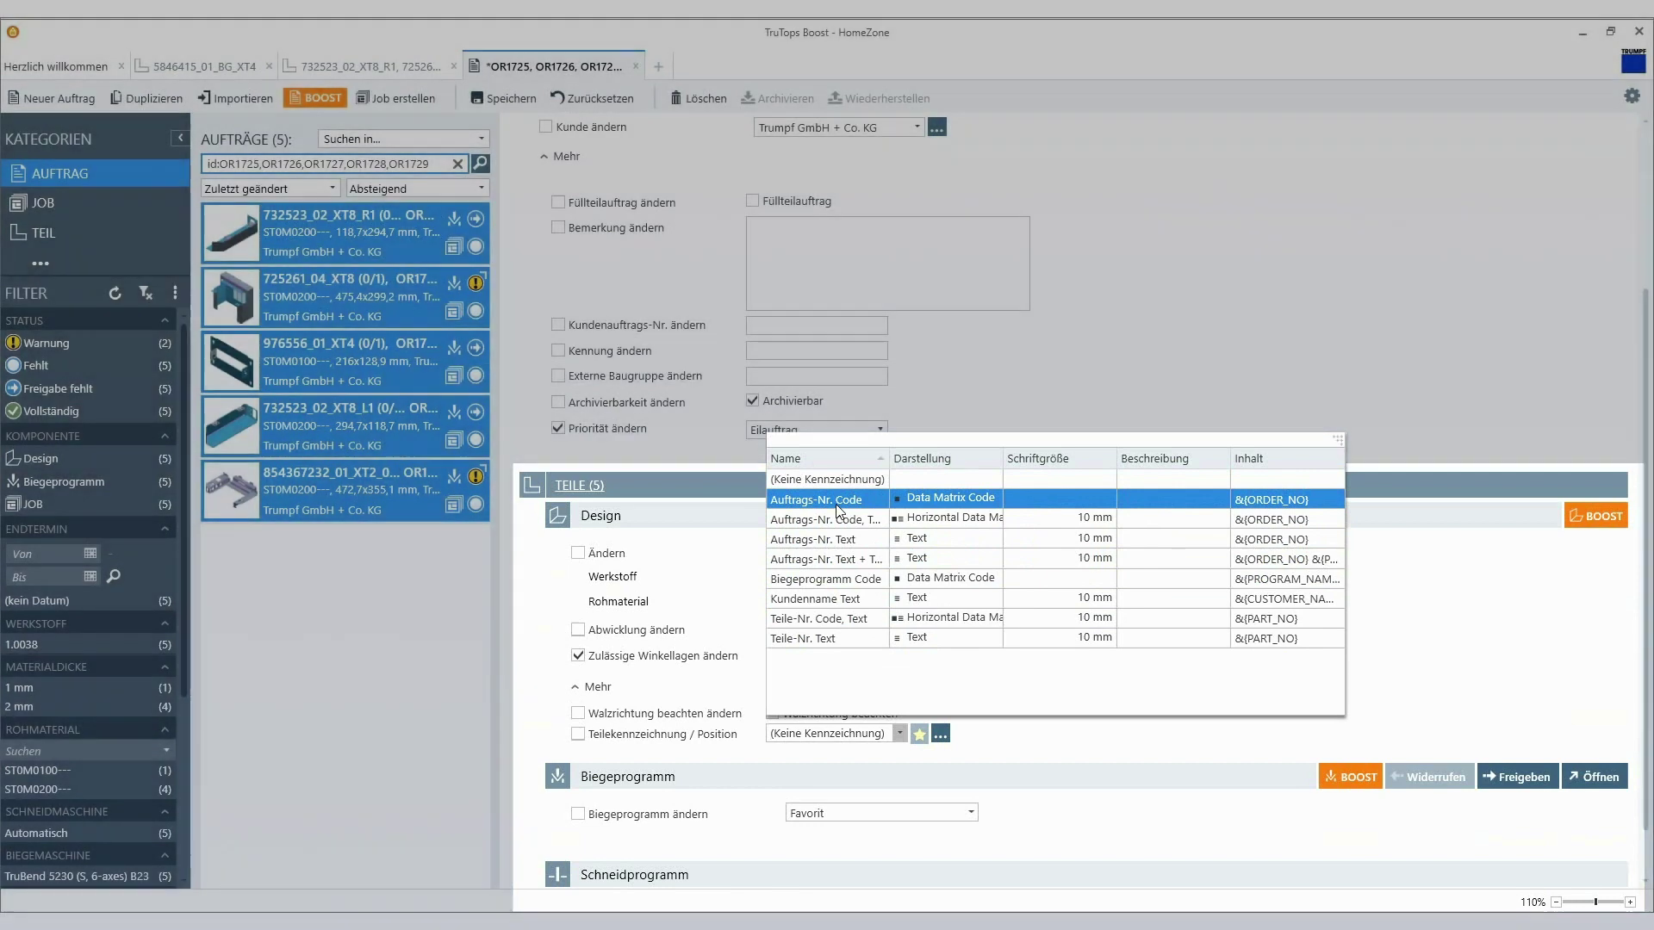
Mark parts with Auftrags-Nr. Code, save the five orders, and filter to 2 mm thickness
{"action": "left_click", "coordinate": [835, 500]}
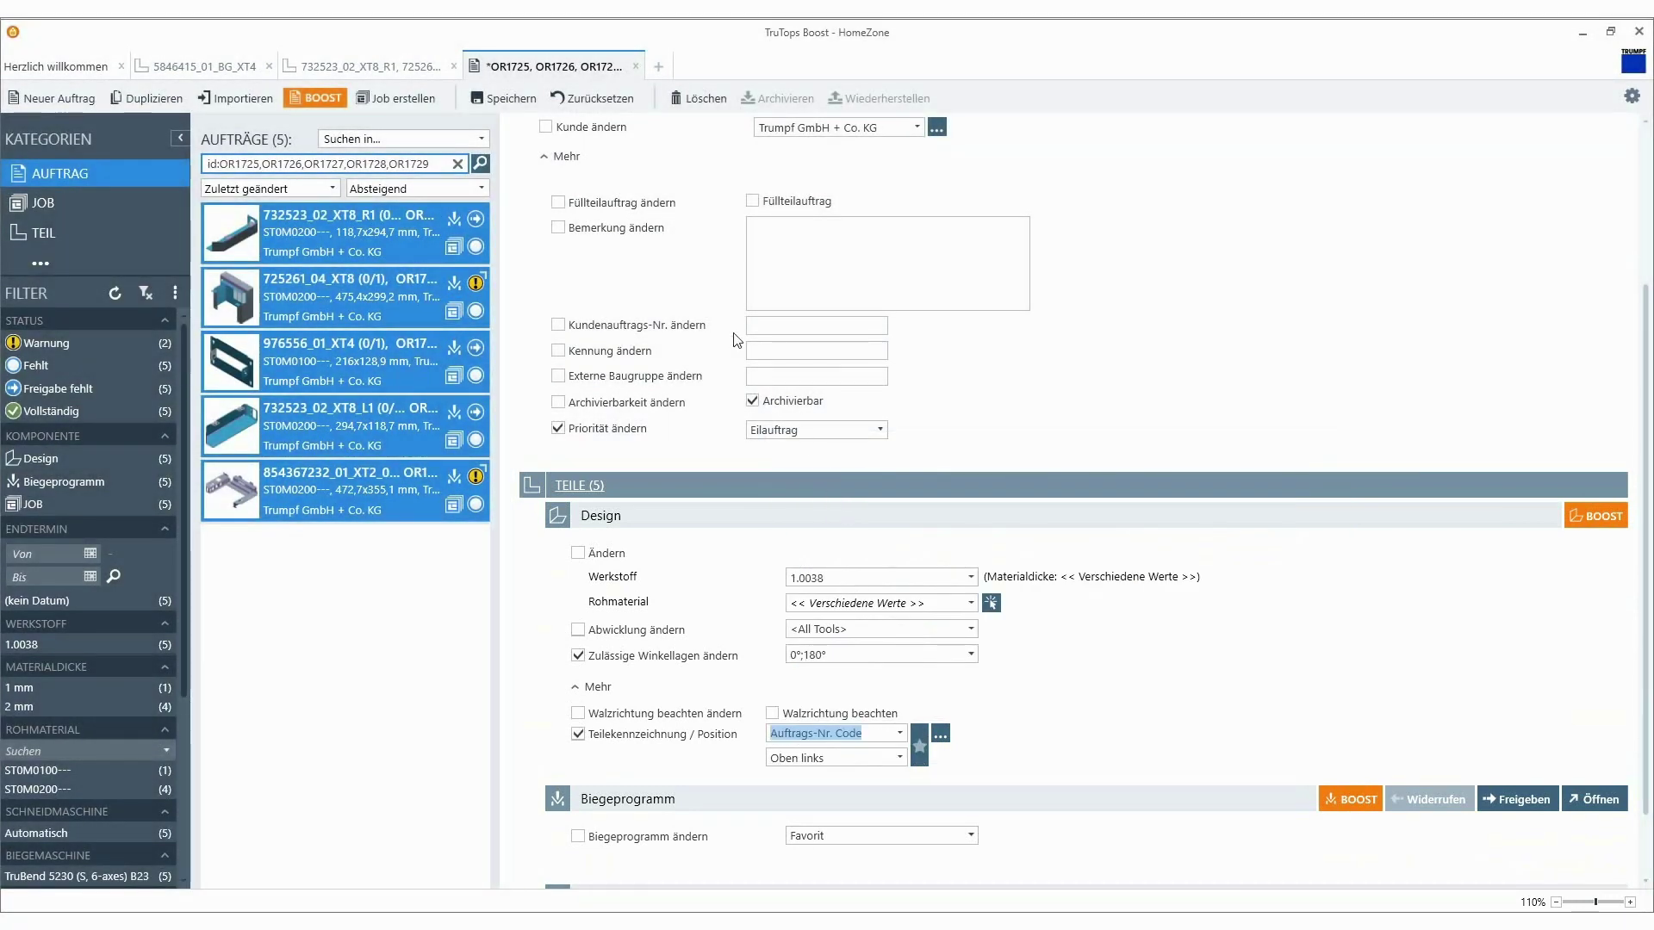
{"action": "left_click", "coordinate": [509, 104]}
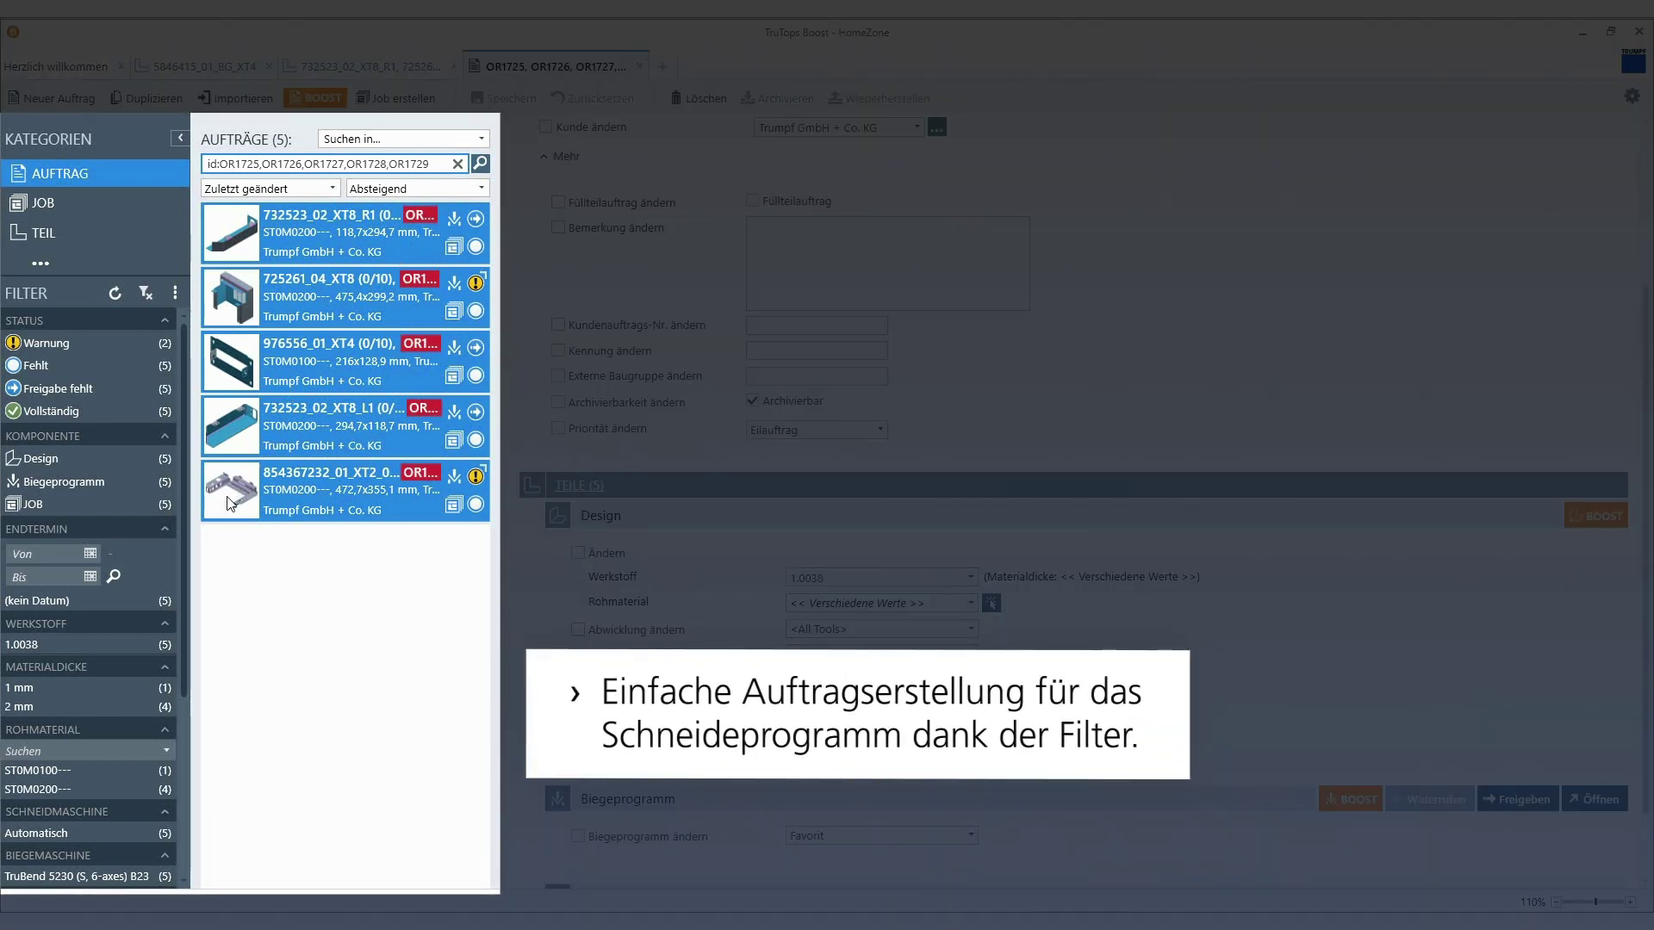
{"action": "scroll", "coordinate": [172, 568], "scroll_direction": "down", "scroll_amount": 1}
{"action": "scroll", "coordinate": [132, 620], "scroll_direction": "down", "scroll_amount": 1}
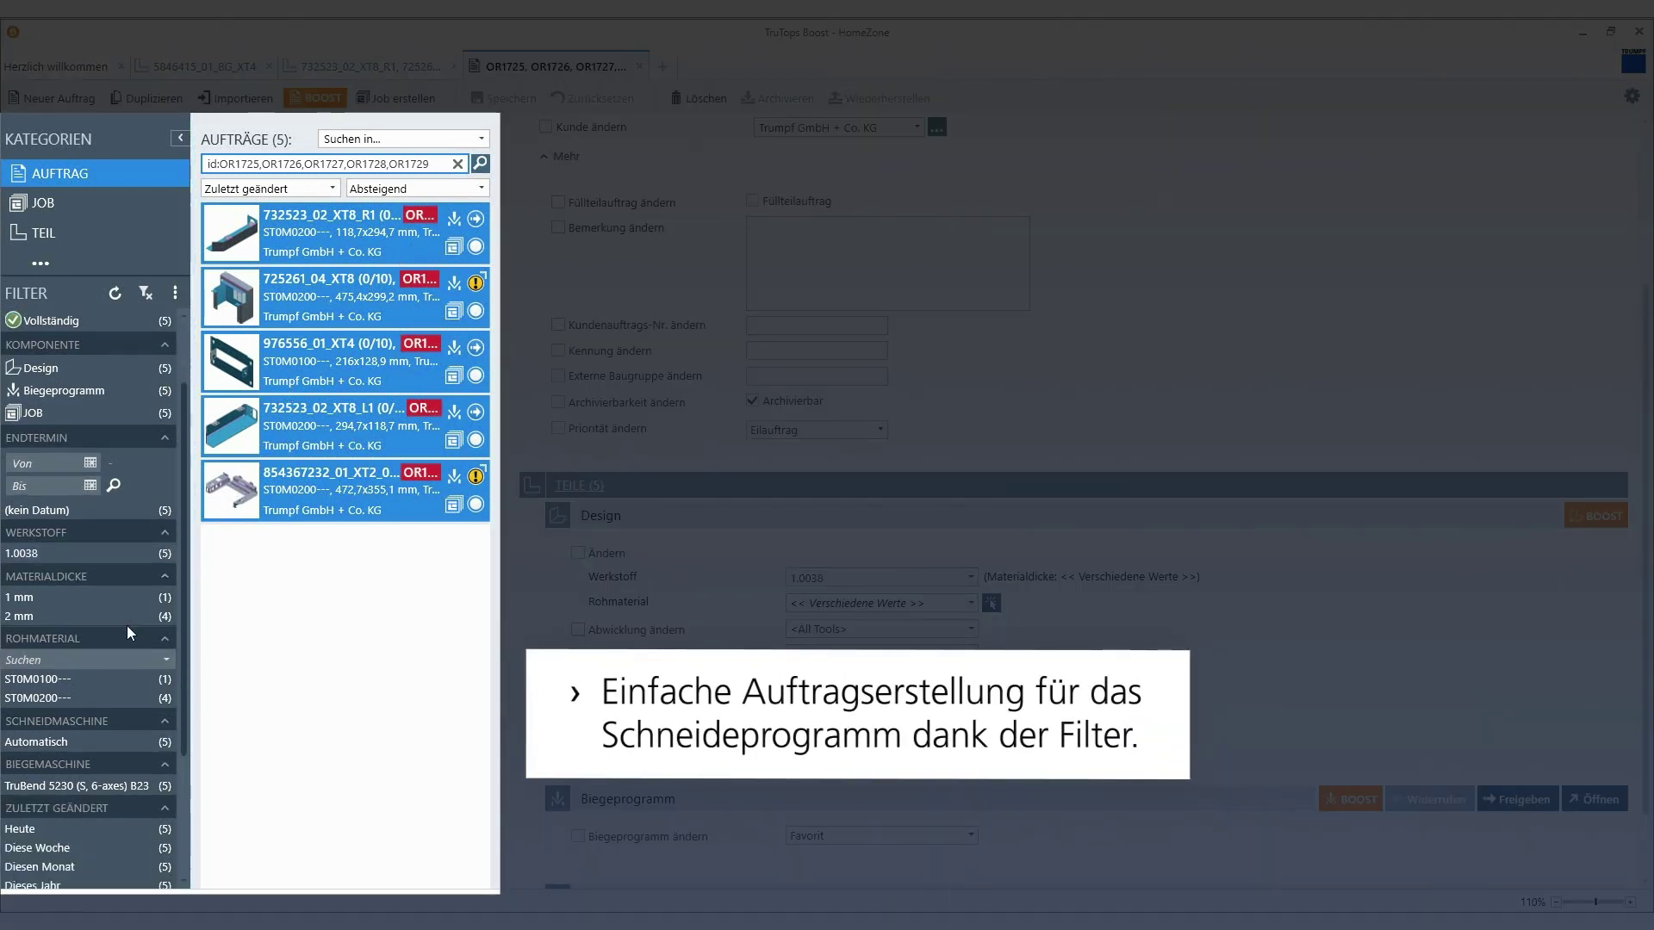
{"action": "left_click", "coordinate": [95, 622]}
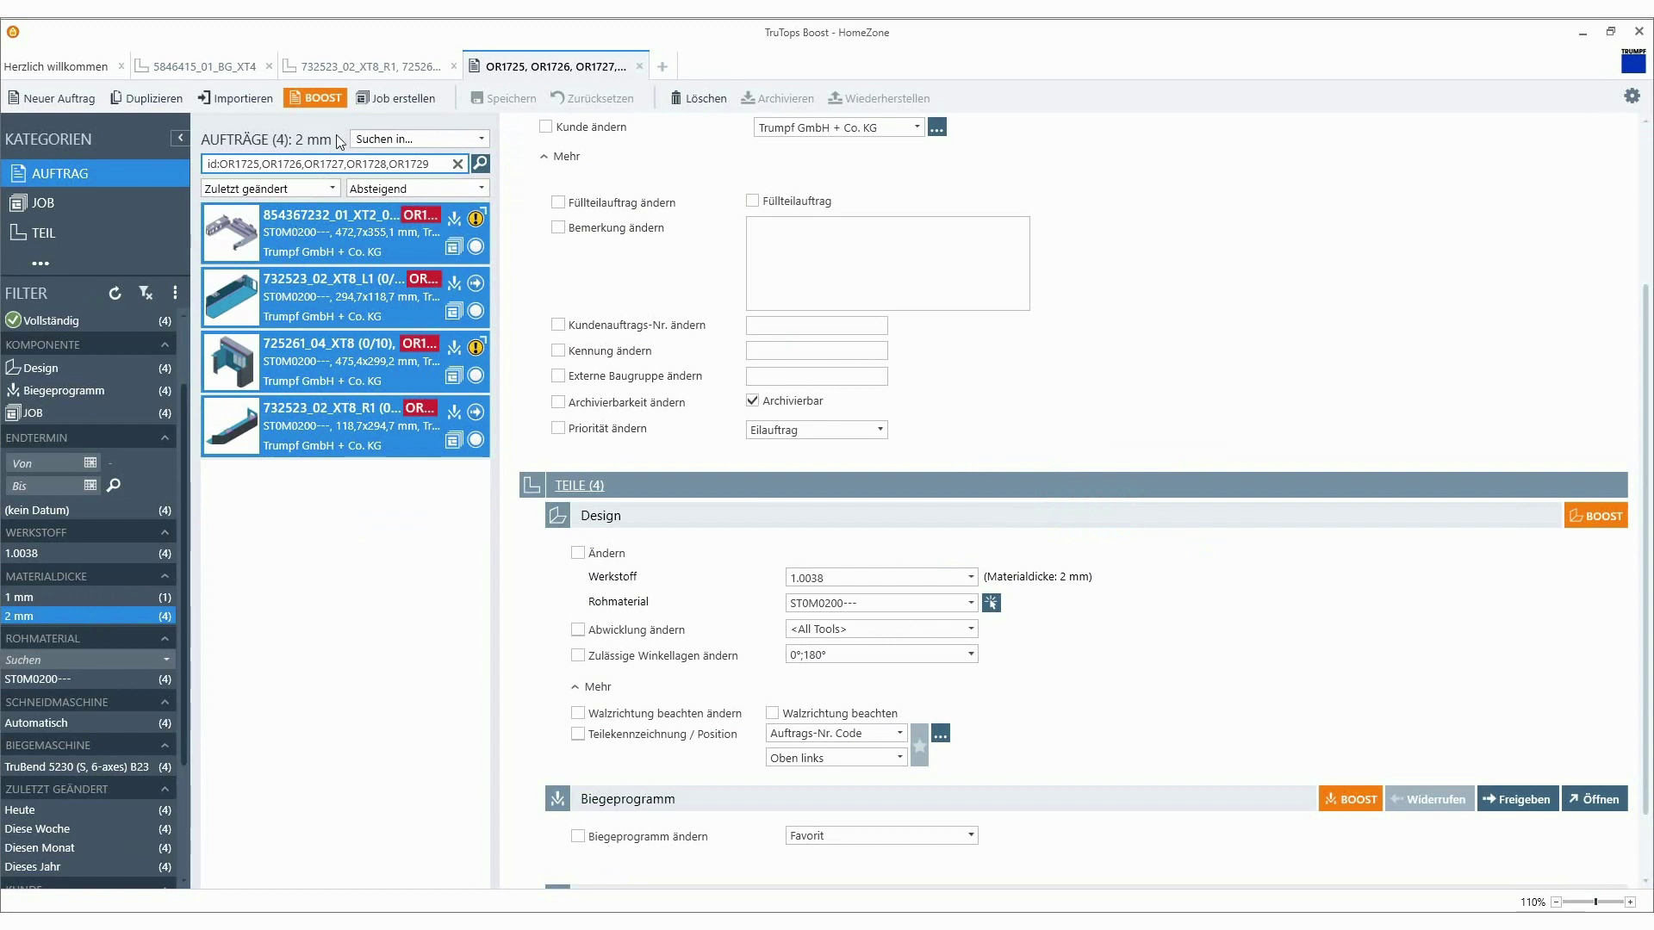
Create job J889 from the four 2 mm orders and list further orders to add
{"action": "left_click", "coordinate": [365, 100]}
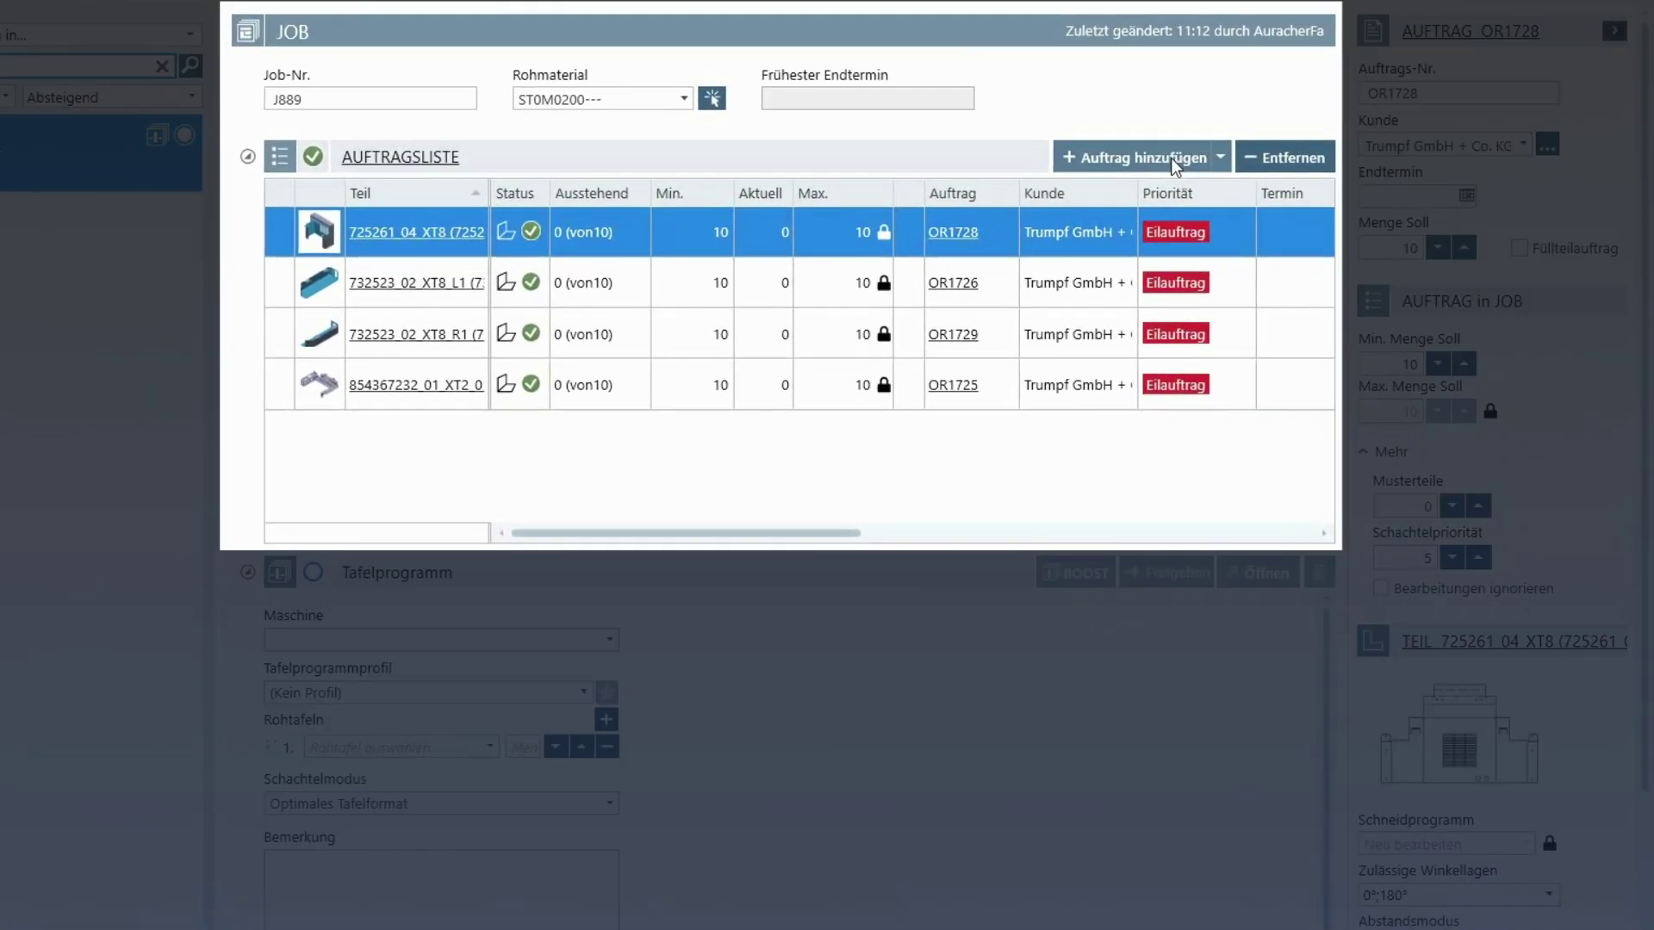
{"action": "left_click", "coordinate": [1173, 163]}
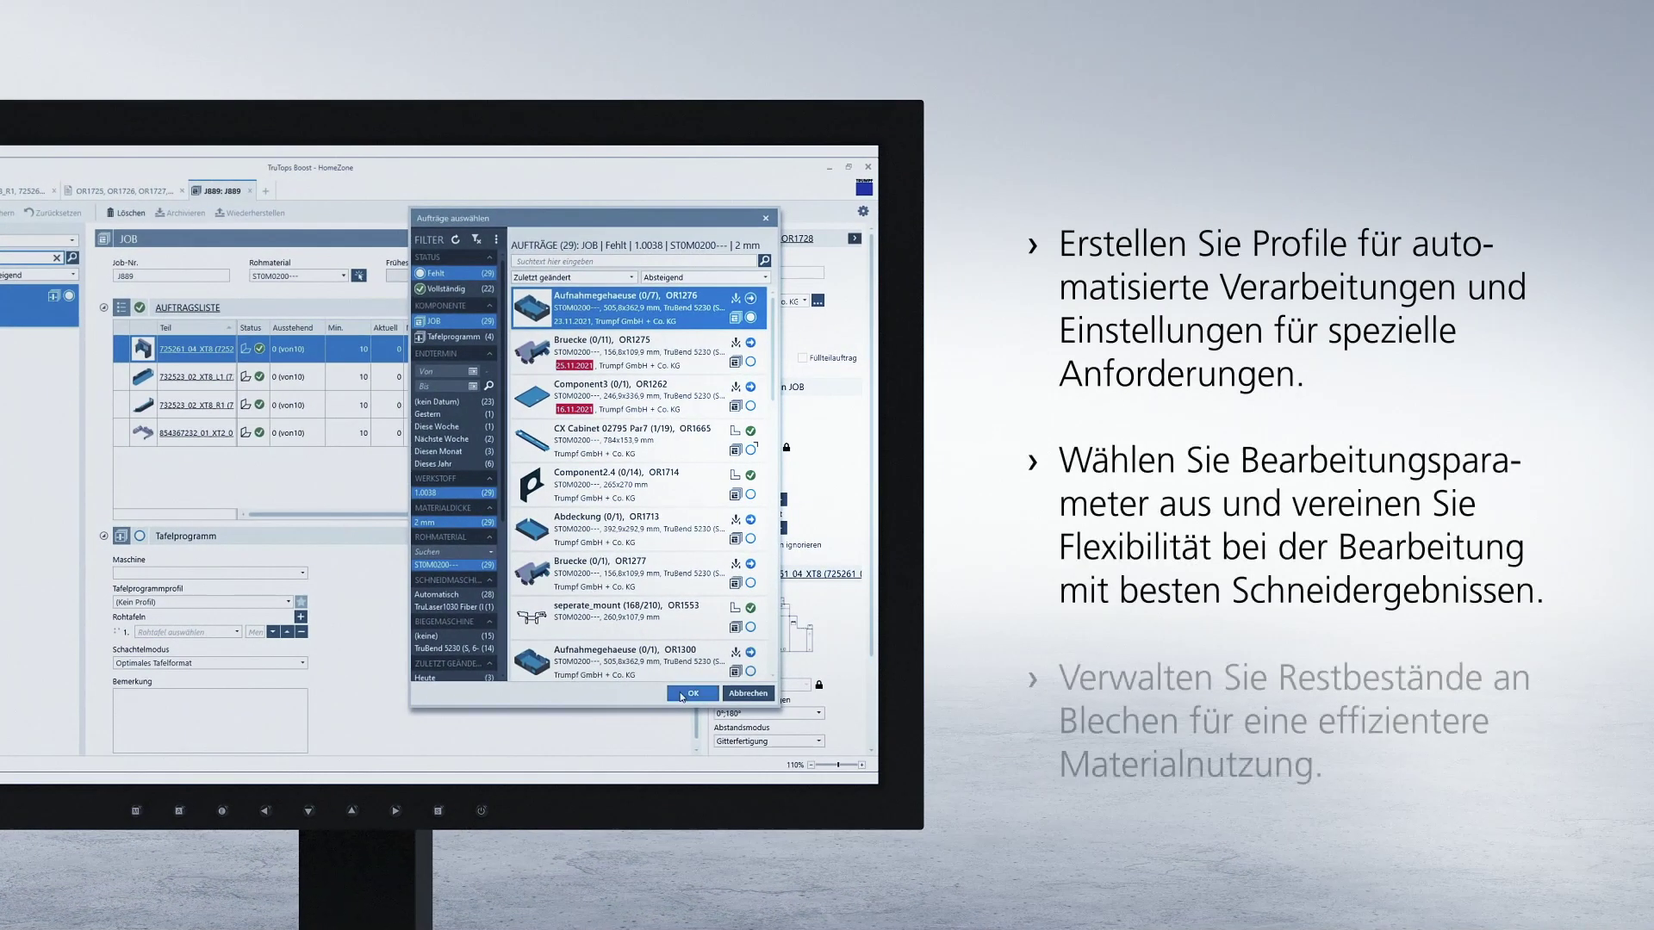
Add order OR1276 (Aufnahmegehaeuse, quantity 7) to job J889
{"action": "left_click", "coordinate": [682, 696]}
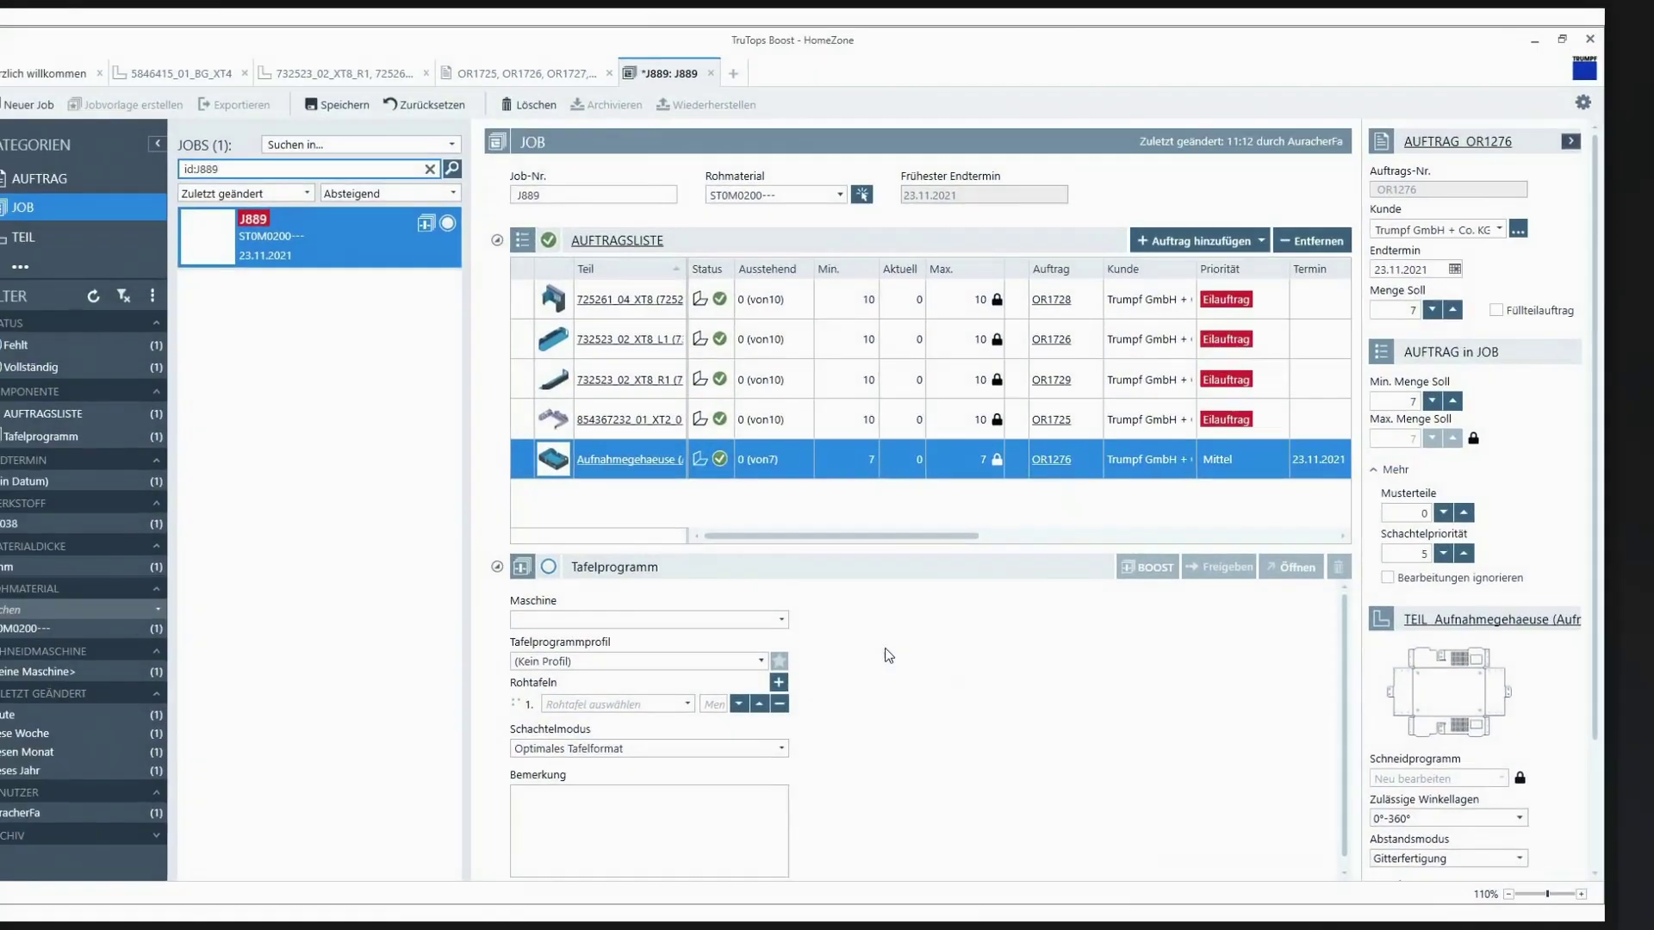
Choose TruLaser3030 Fiber (L81), ShowCase L profile, 3000x1500 sheet and table ST020MD5-N2S0-30-2
{"action": "left_click", "coordinate": [815, 622]}
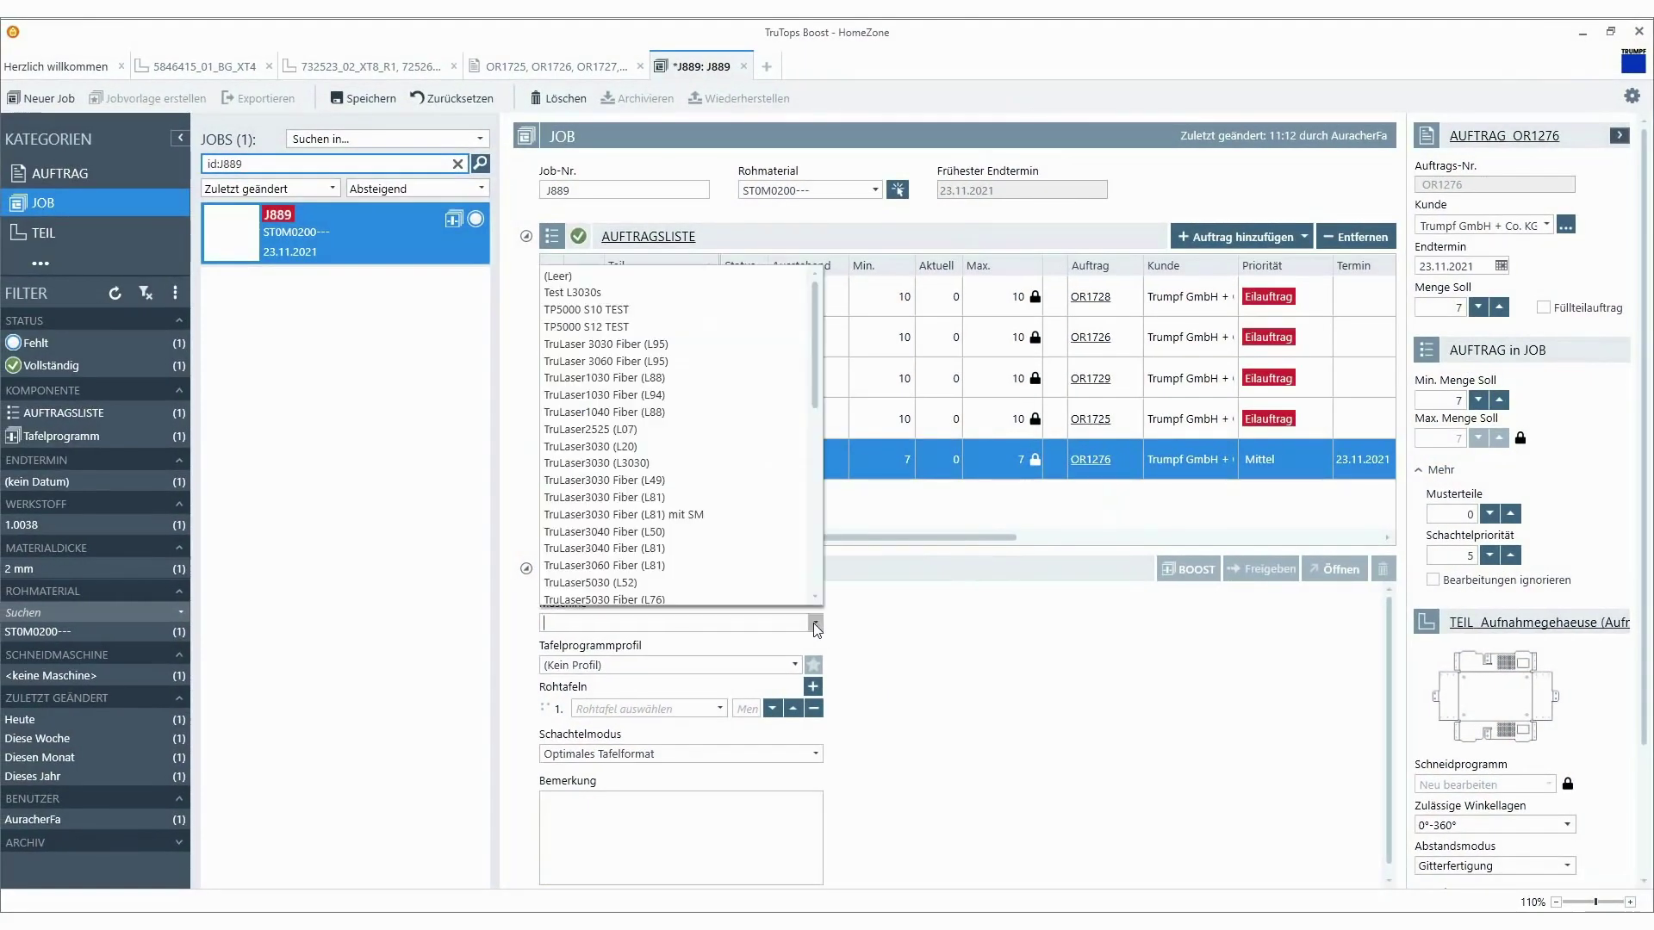
{"action": "left_click", "coordinate": [616, 494]}
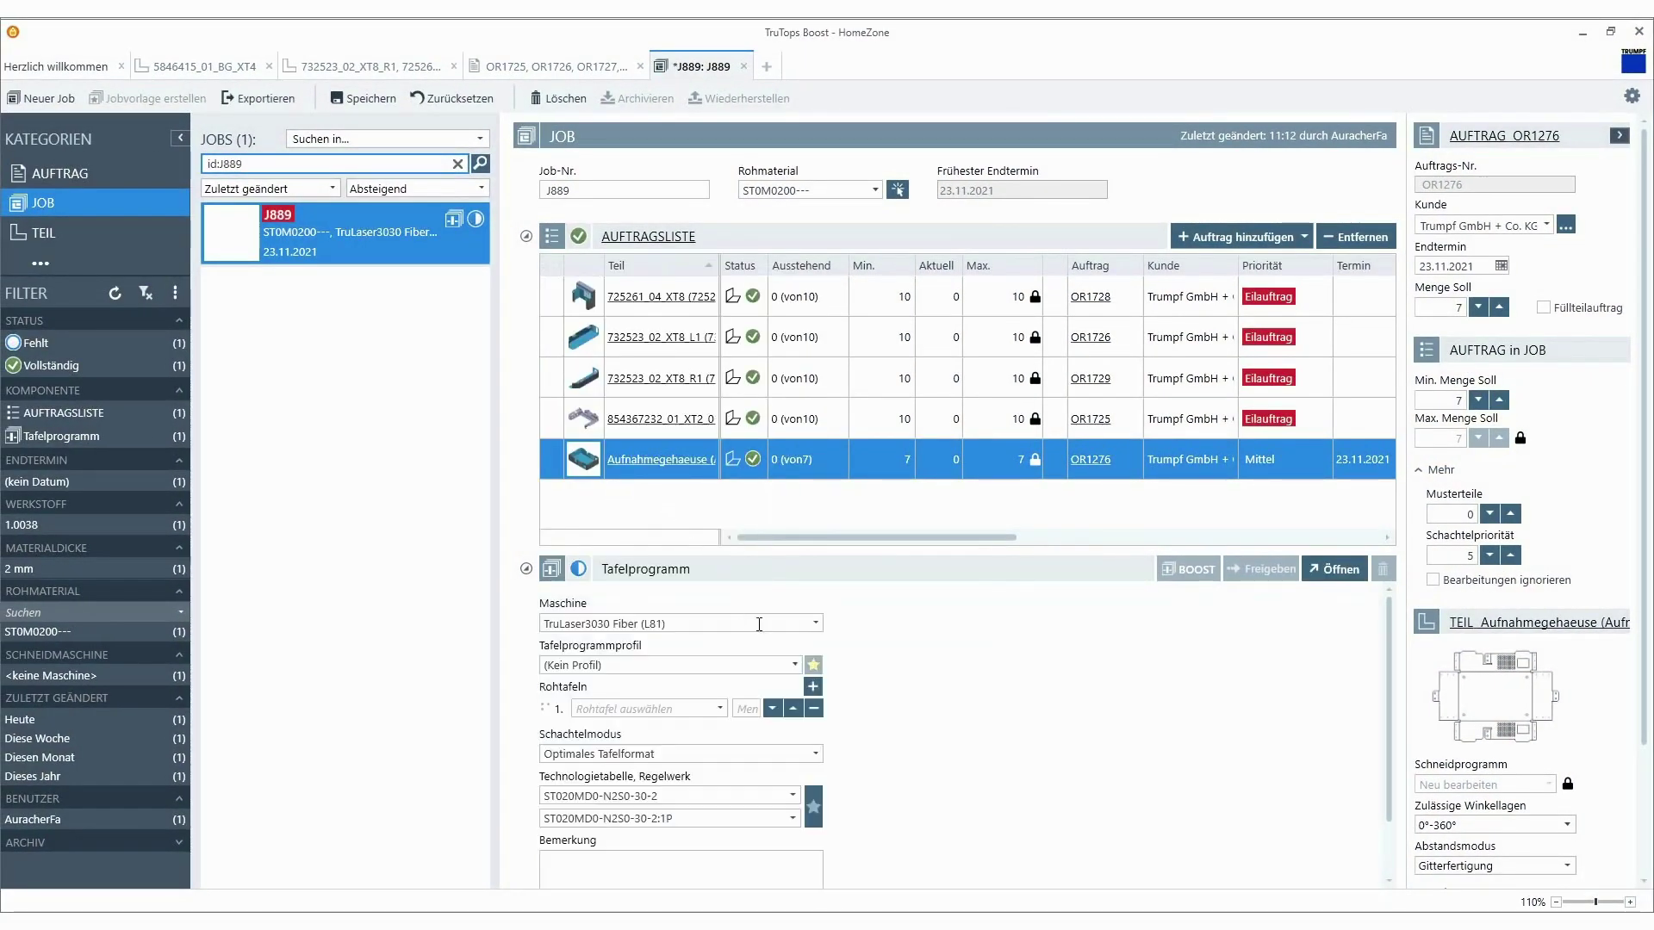
{"action": "left_click", "coordinate": [793, 664]}
{"action": "left_click", "coordinate": [675, 749]}
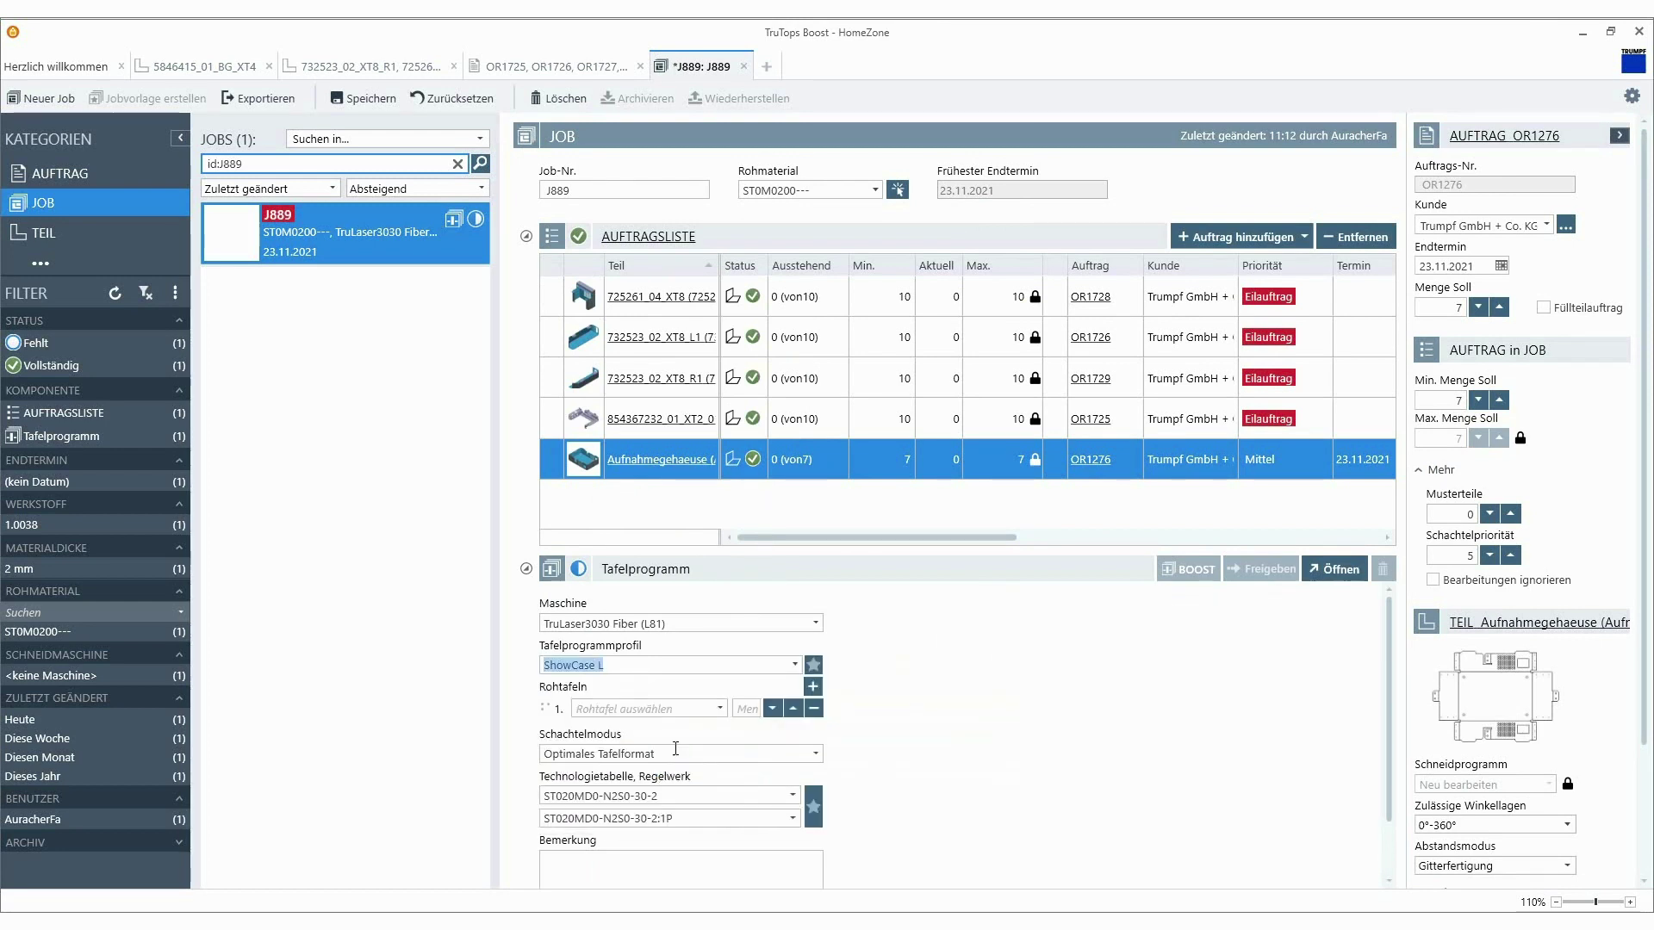
{"action": "left_click", "coordinate": [719, 709]}
{"action": "left_click", "coordinate": [706, 810]}
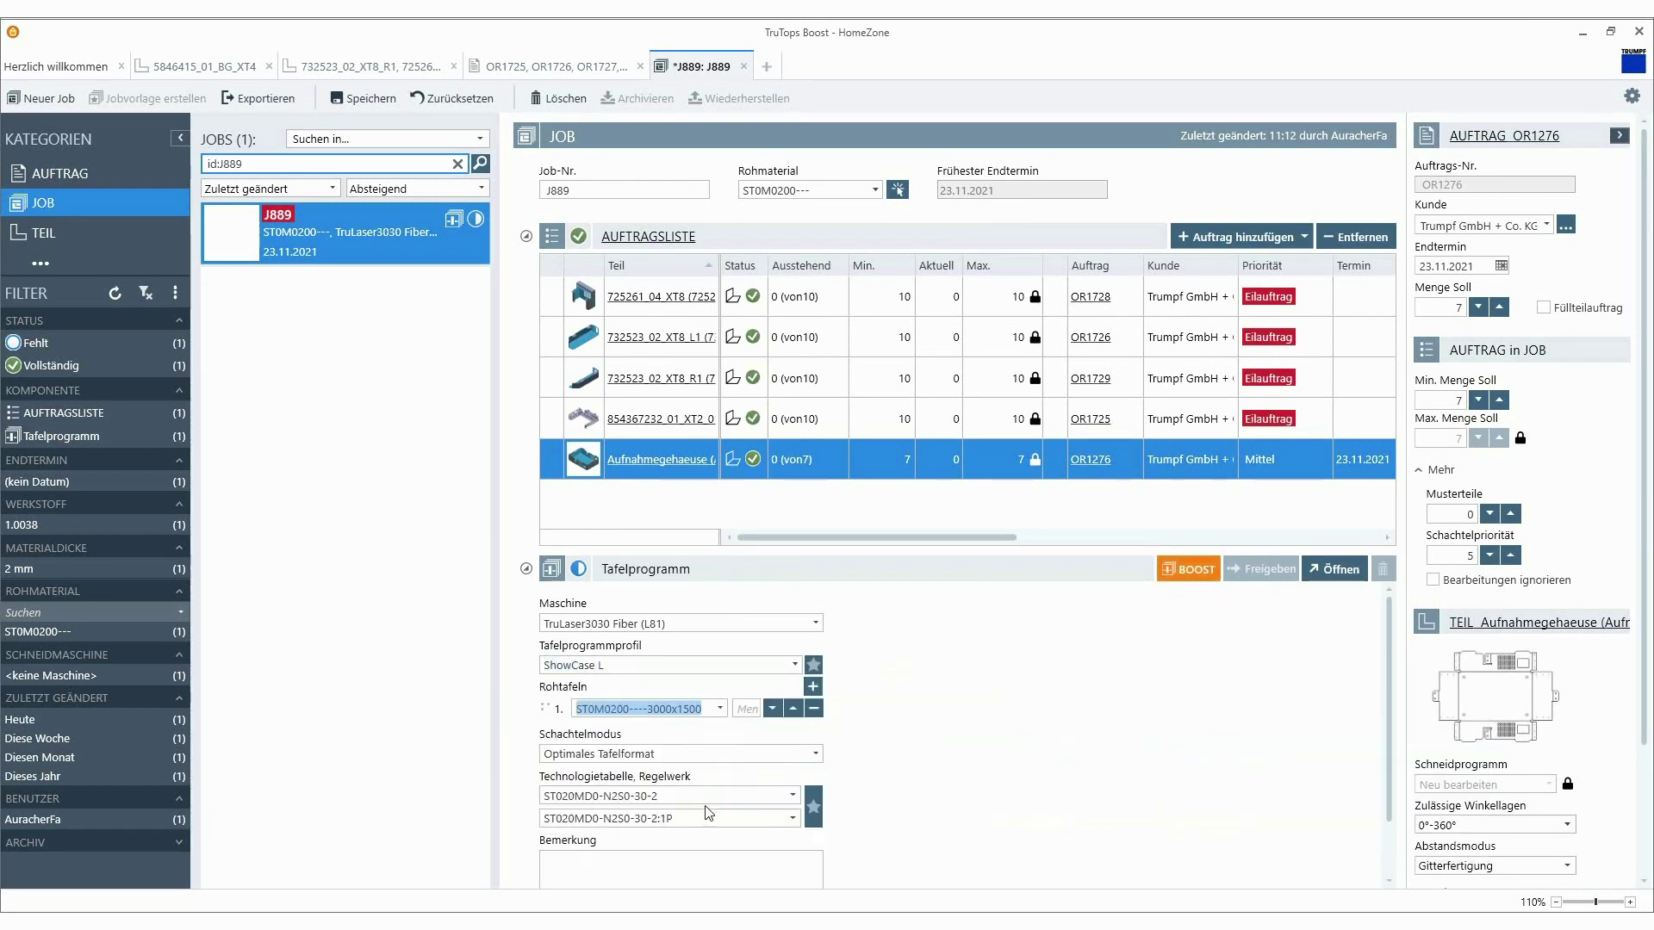
{"action": "left_click", "coordinate": [793, 796]}
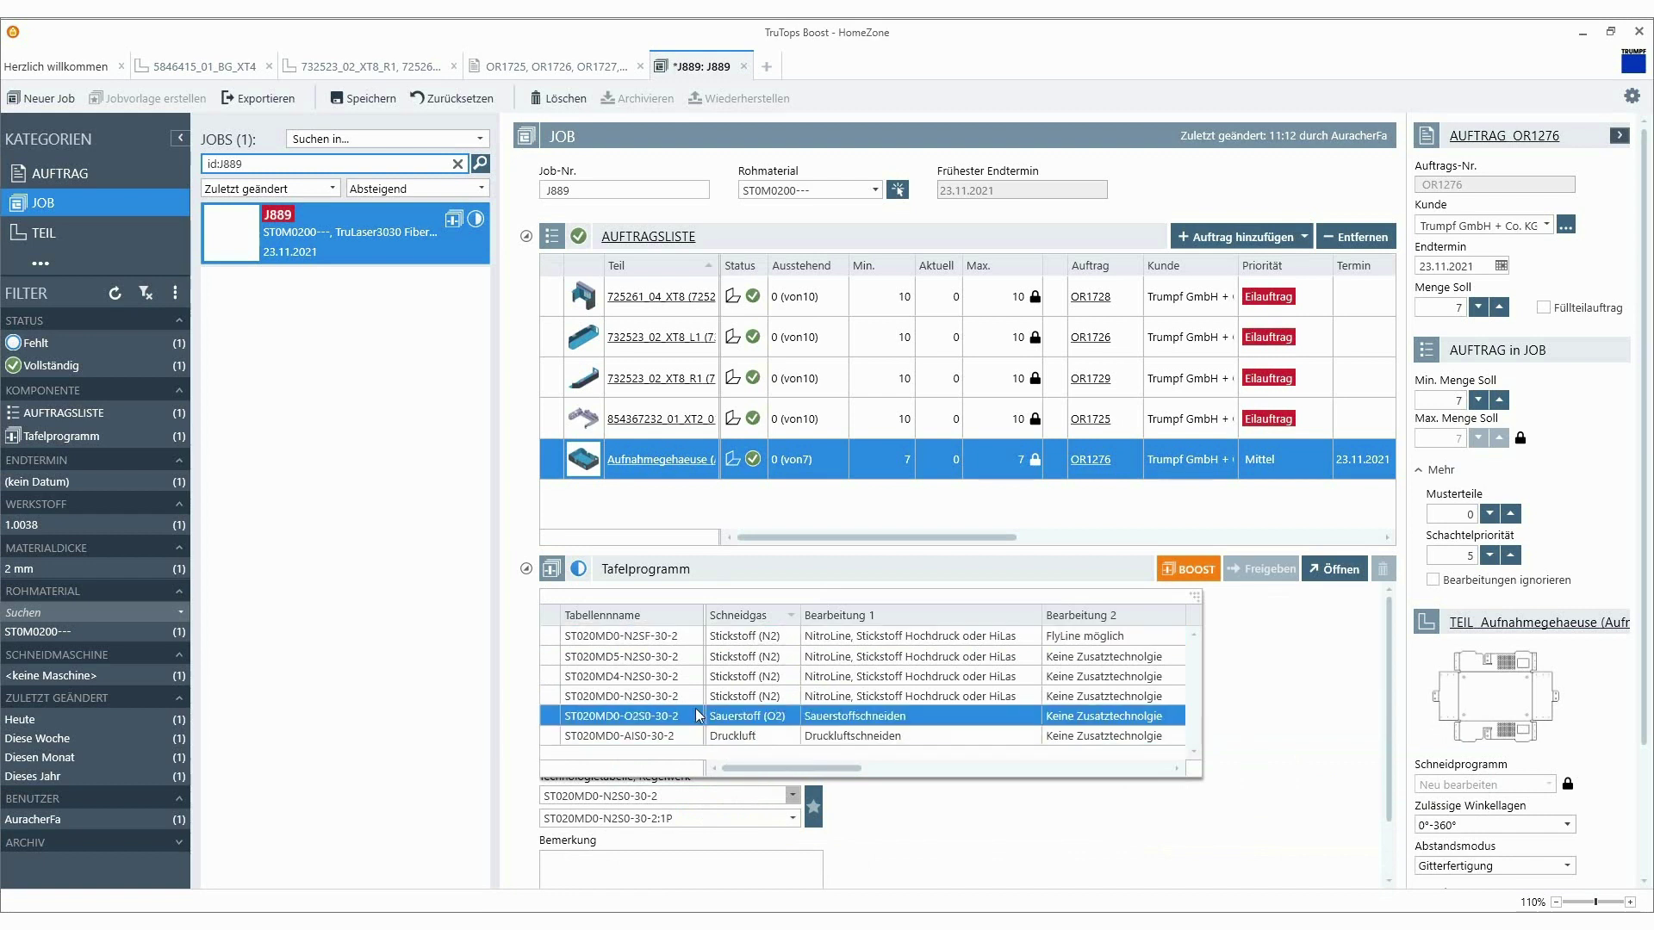
{"action": "left_click", "coordinate": [620, 656]}
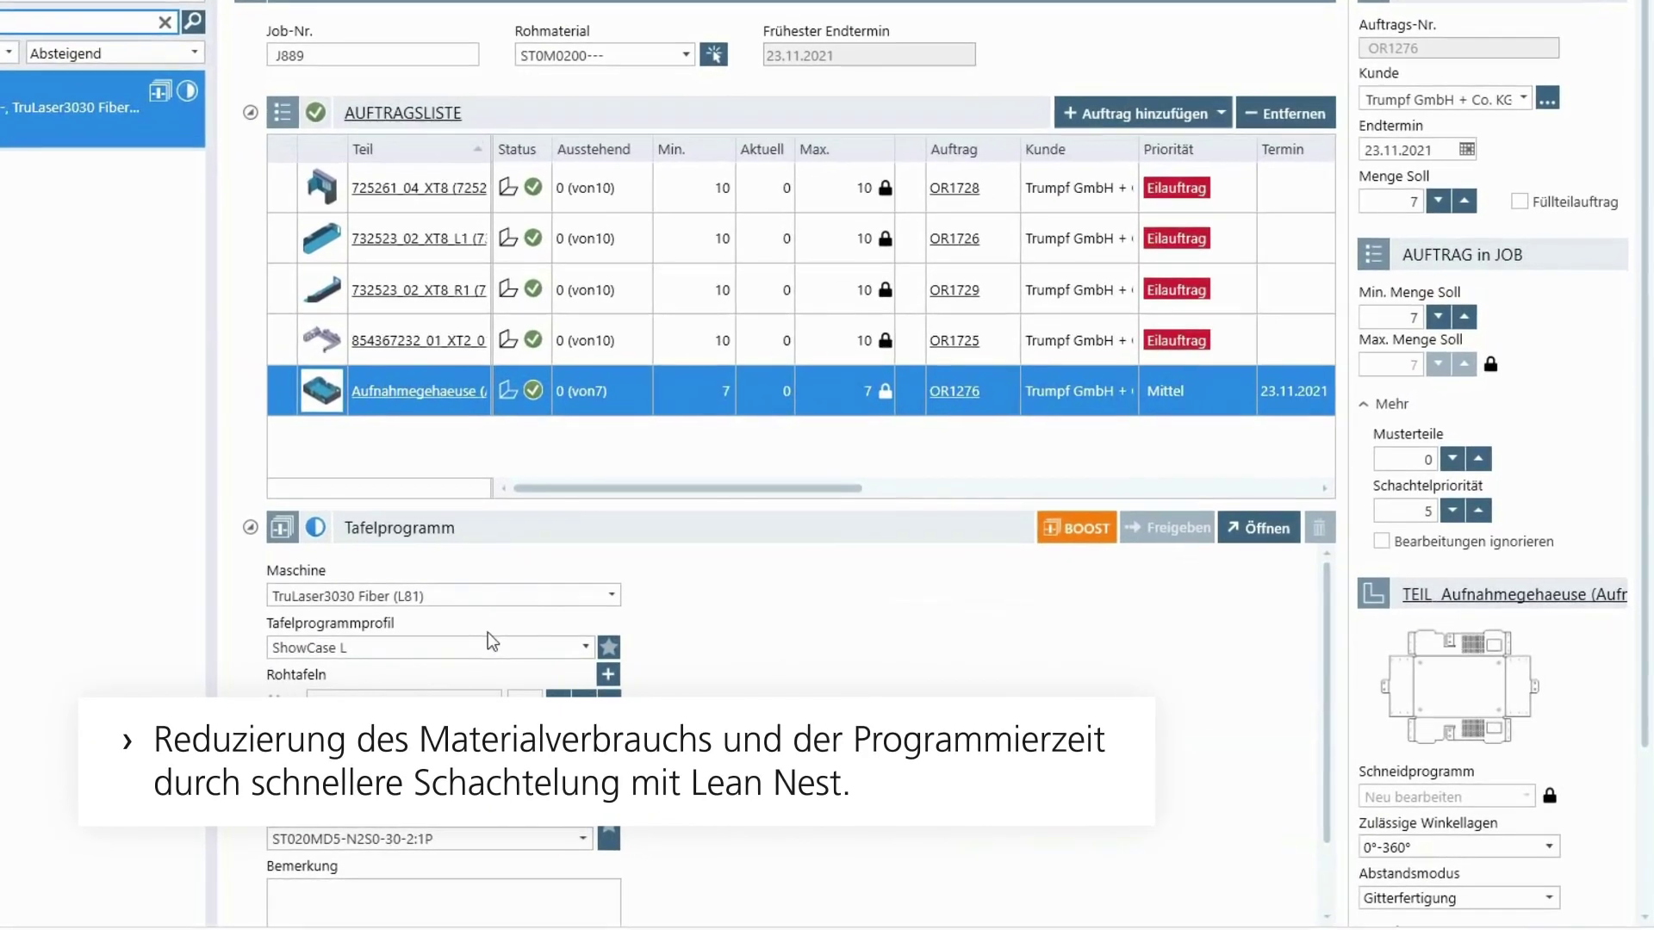
Nest the job with BOOST, review the first sheet's warning, and open the sheet program
{"action": "left_click", "coordinate": [1038, 536]}
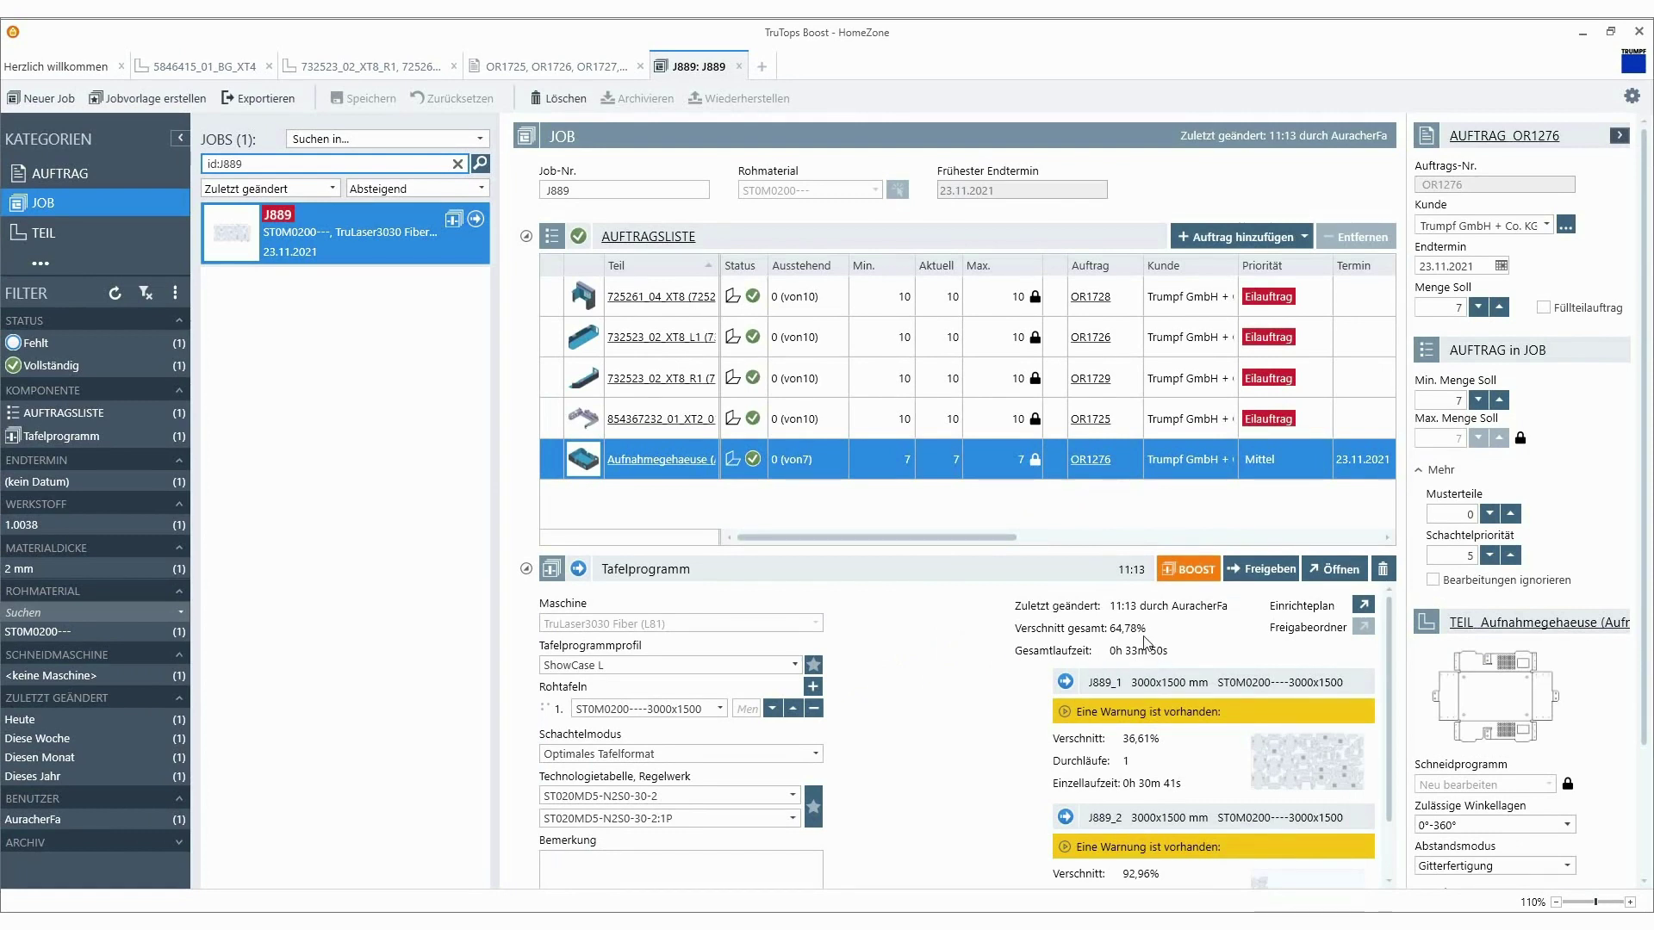
{"action": "scroll", "coordinate": [1146, 642], "scroll_direction": "down", "scroll_amount": 2}
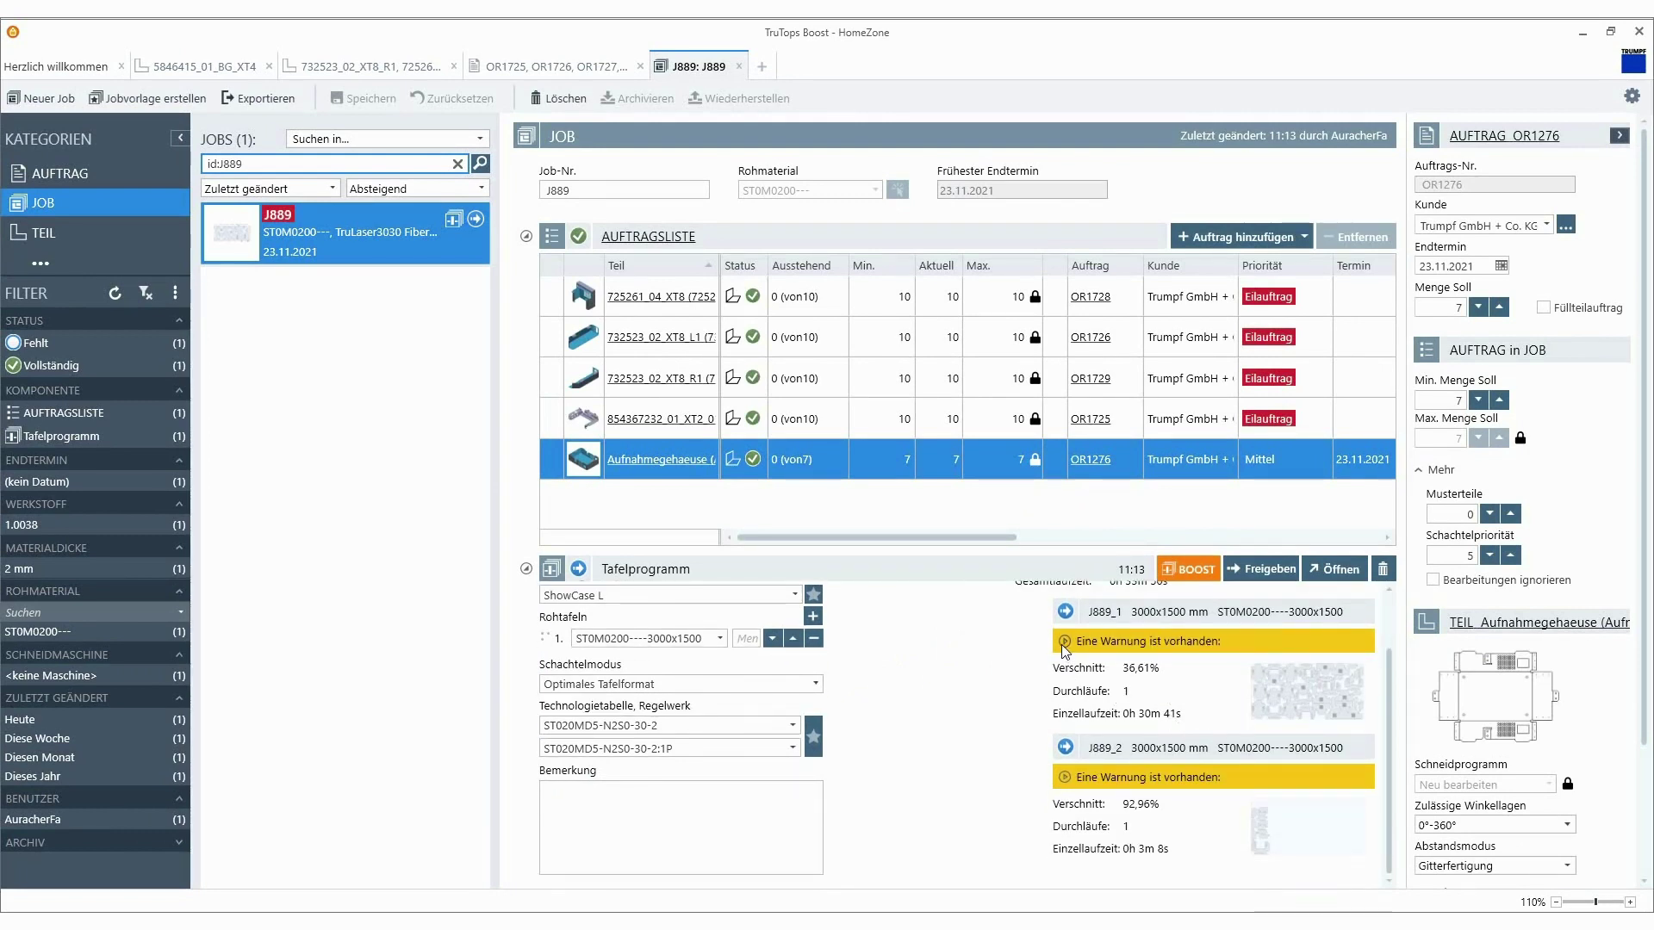
{"action": "left_click", "coordinate": [1065, 646]}
{"action": "left_click", "coordinate": [1064, 643]}
{"action": "scroll", "coordinate": [1146, 629], "scroll_direction": "up", "scroll_amount": 2}
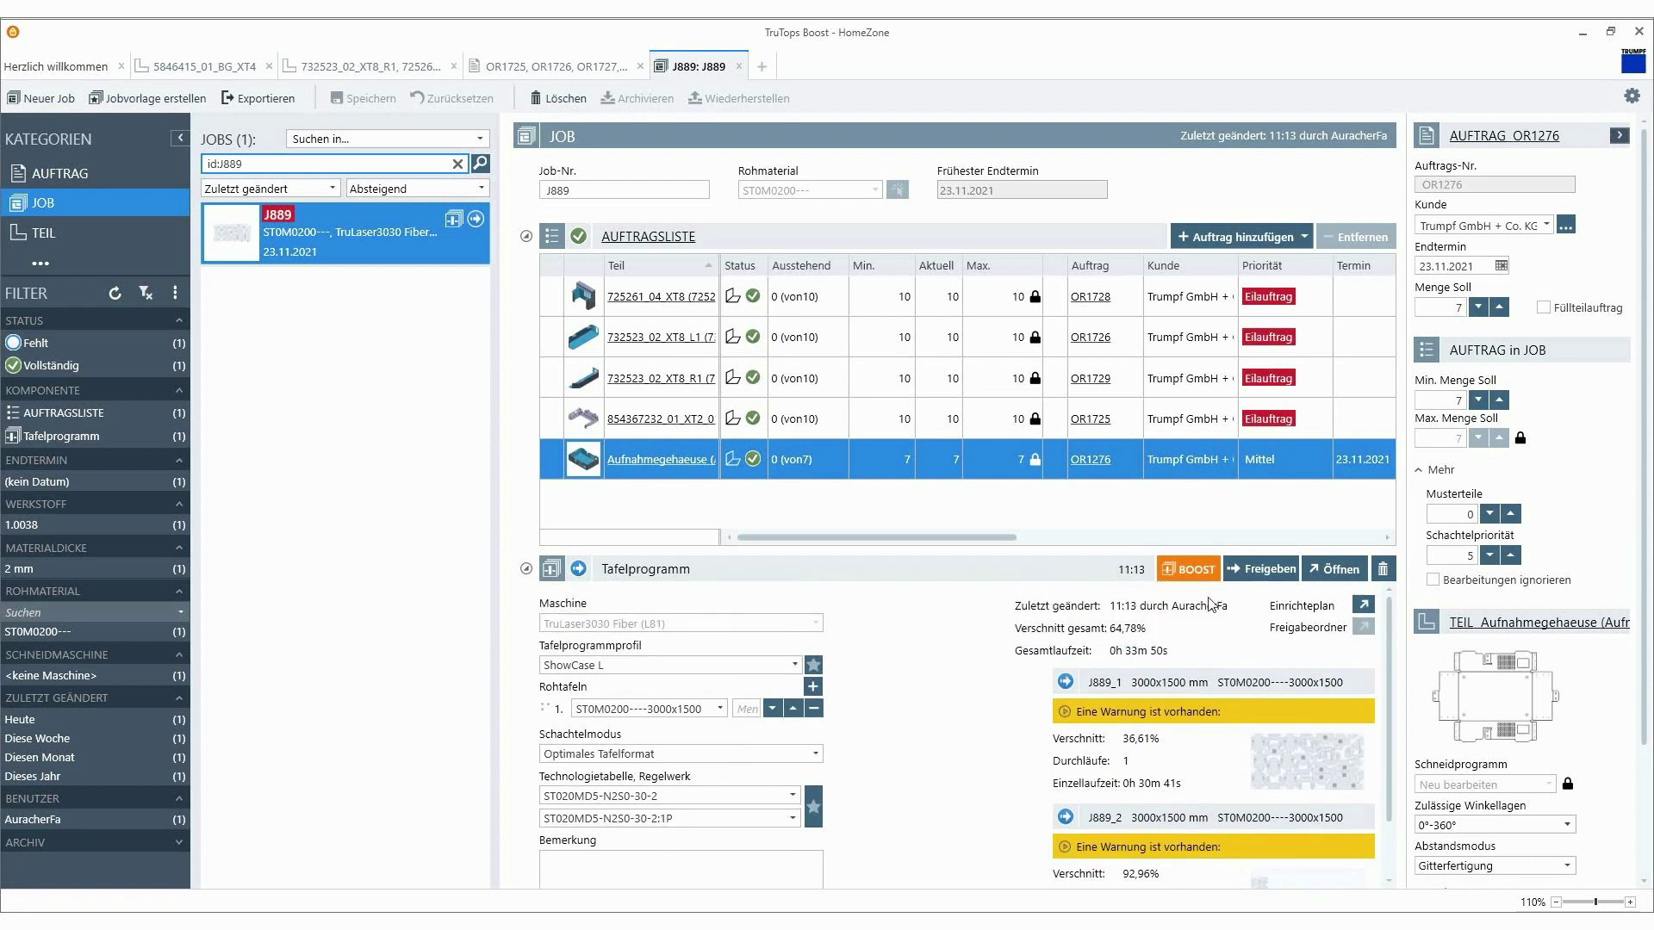
{"action": "left_click", "coordinate": [1323, 578]}
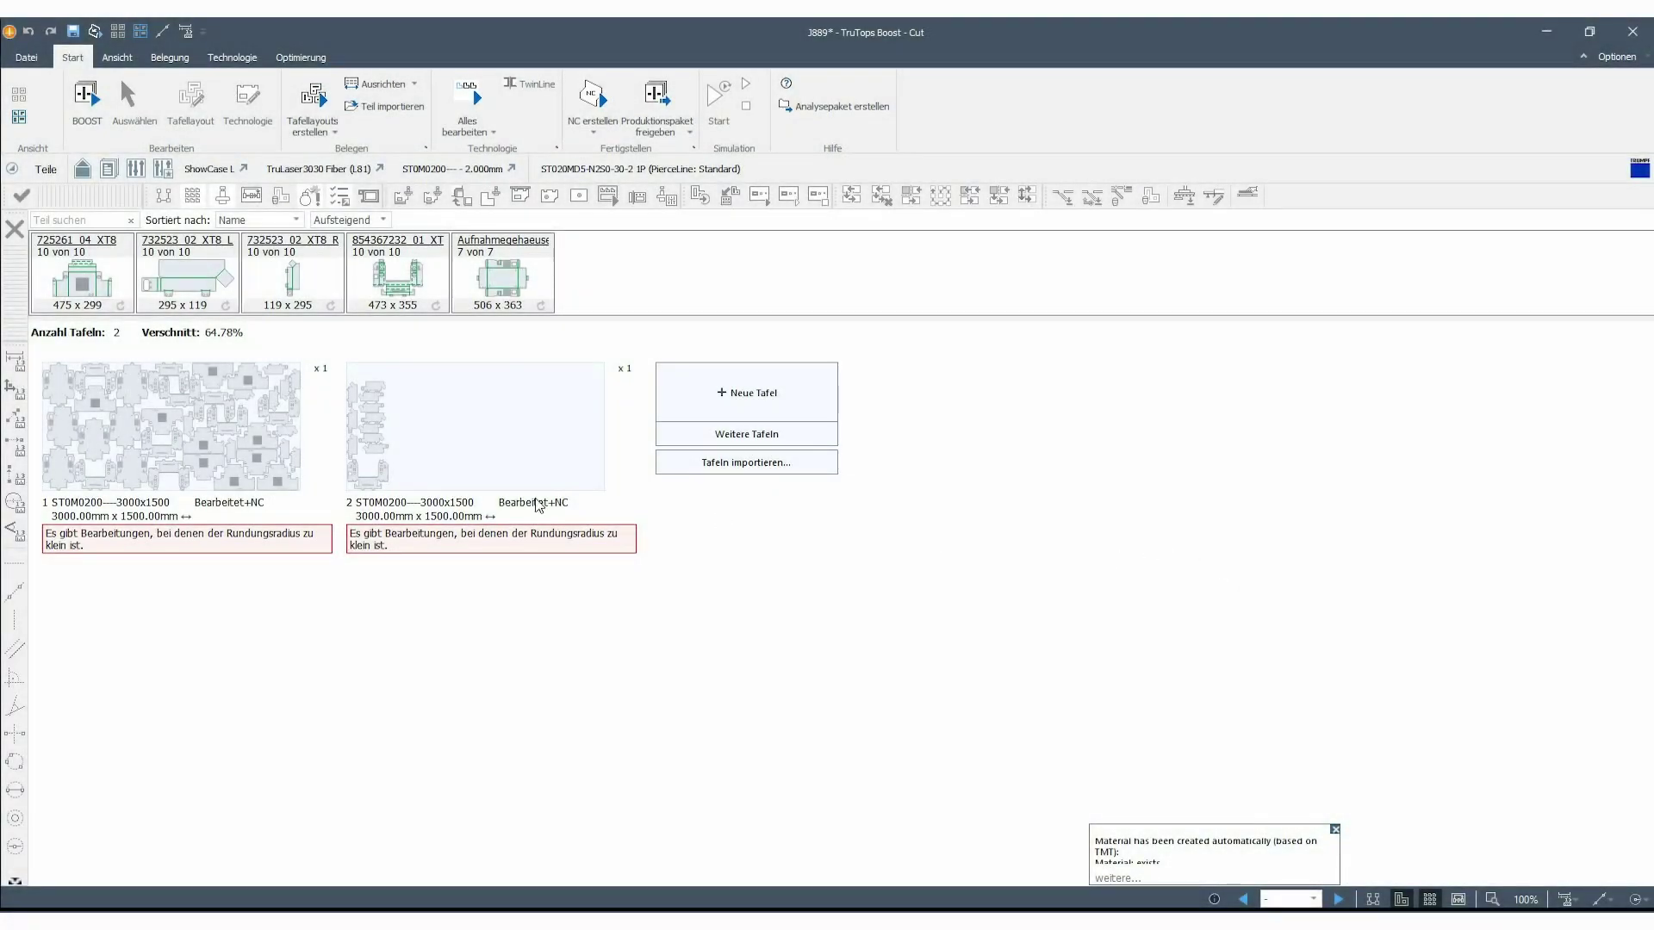
Open the first sheet layout and browse the Technologie and Optimierung ribbons before returning to Start
{"action": "double_click", "coordinate": [264, 446]}
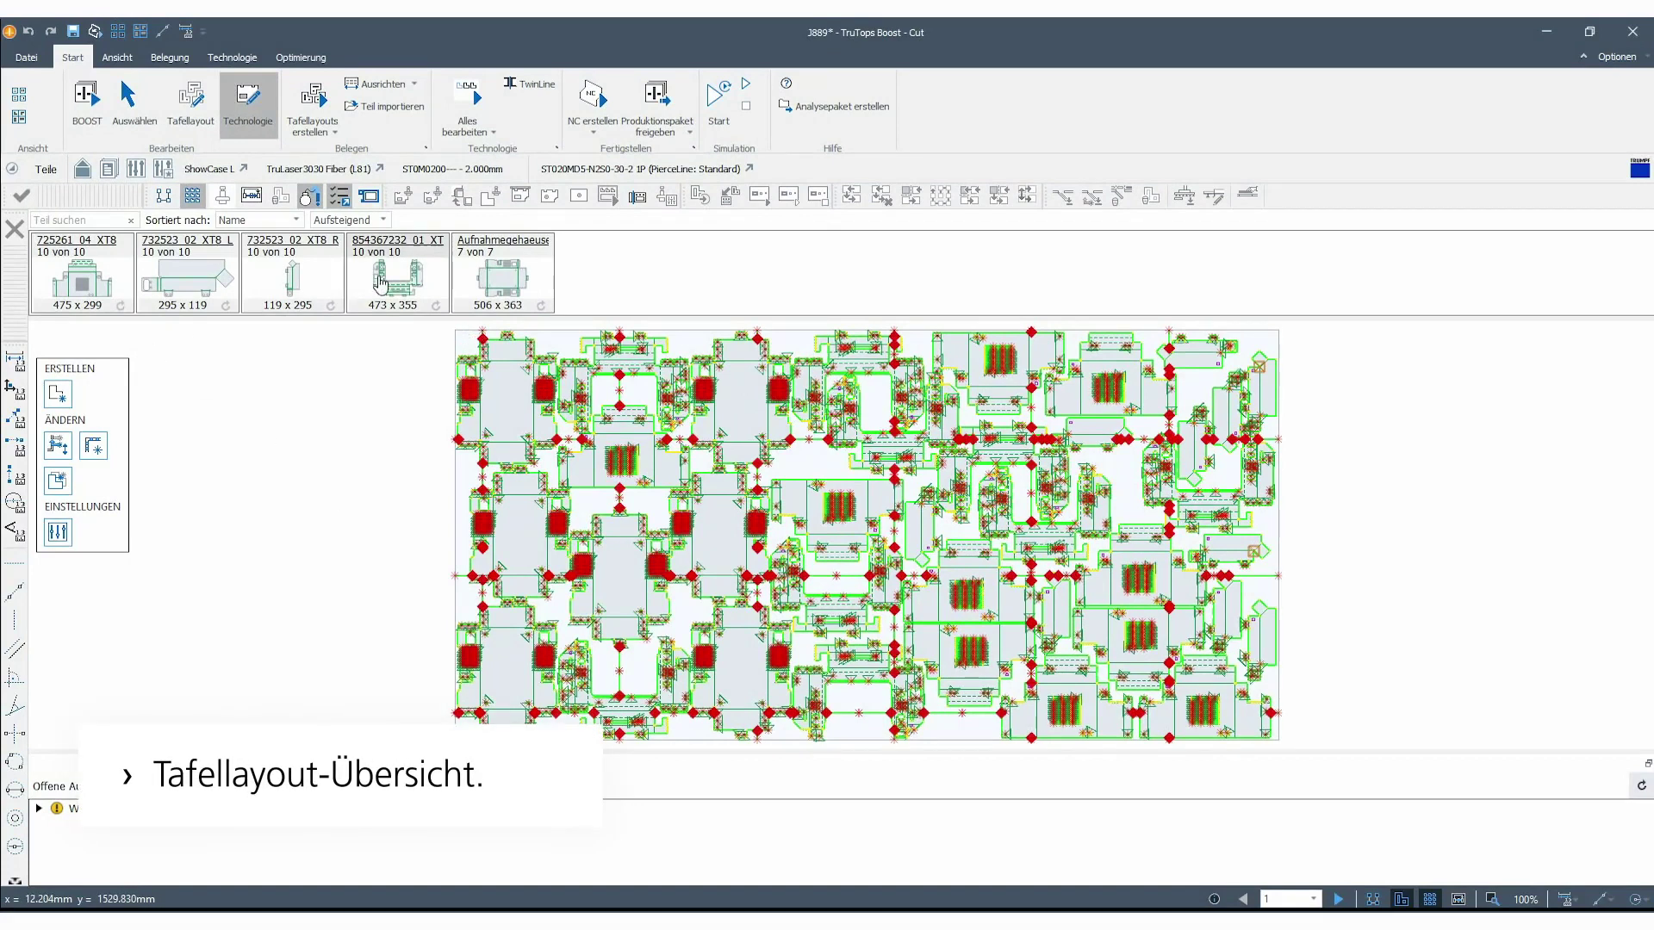
{"action": "left_click", "coordinate": [118, 58]}
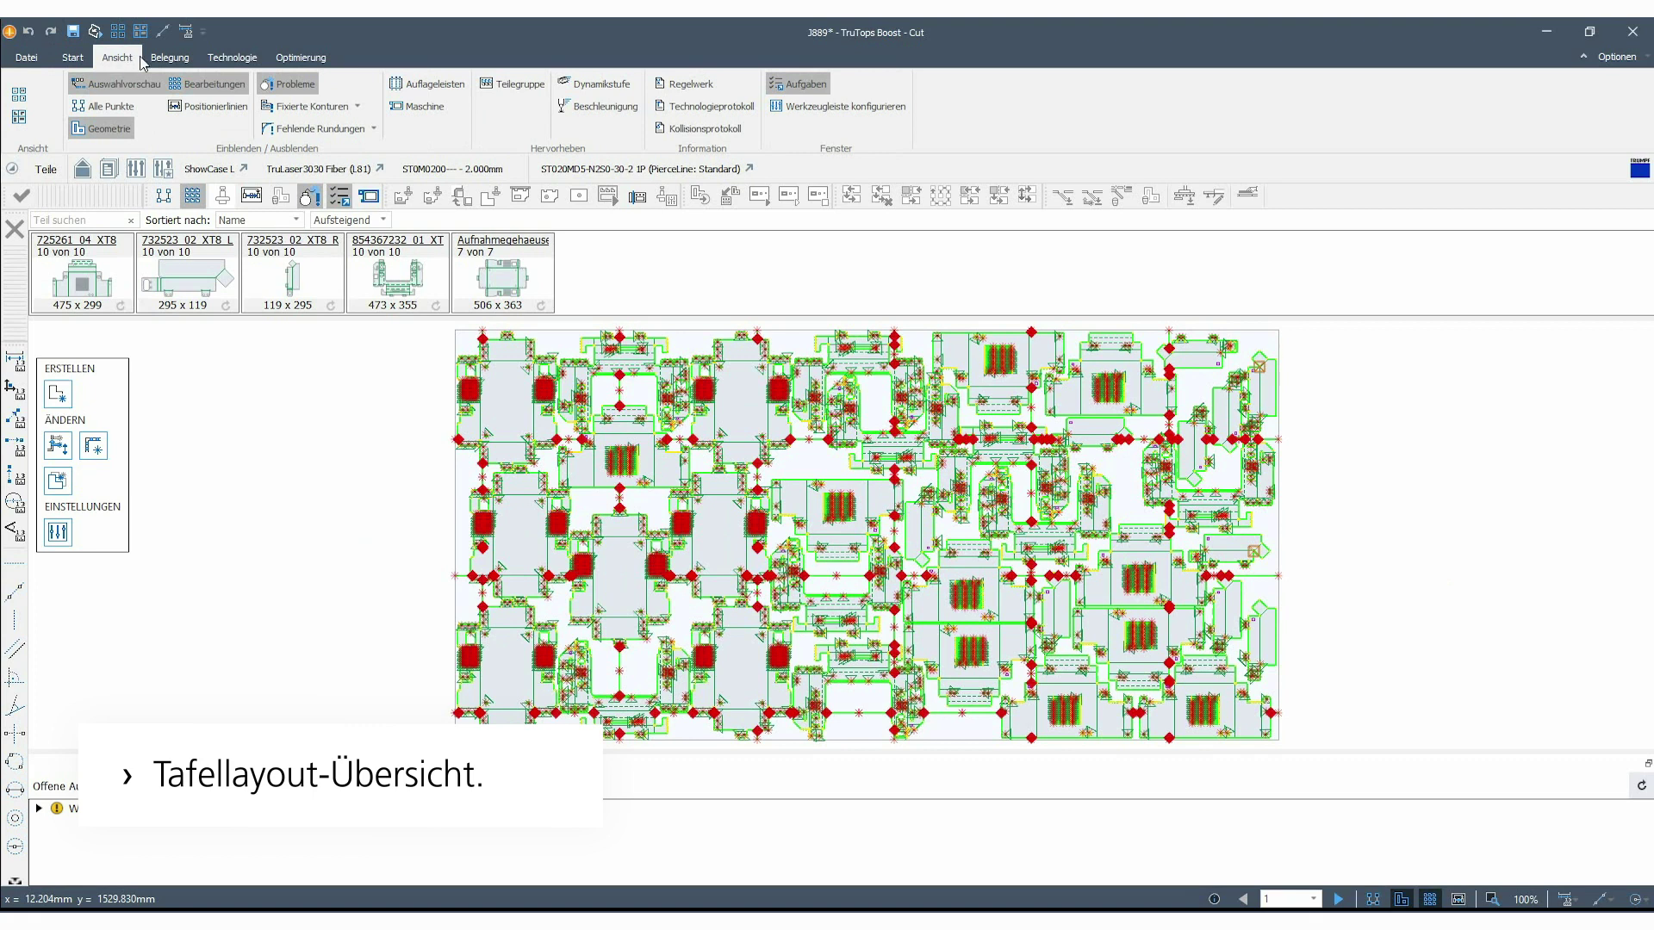
{"action": "left_click", "coordinate": [171, 58]}
{"action": "left_click", "coordinate": [230, 58]}
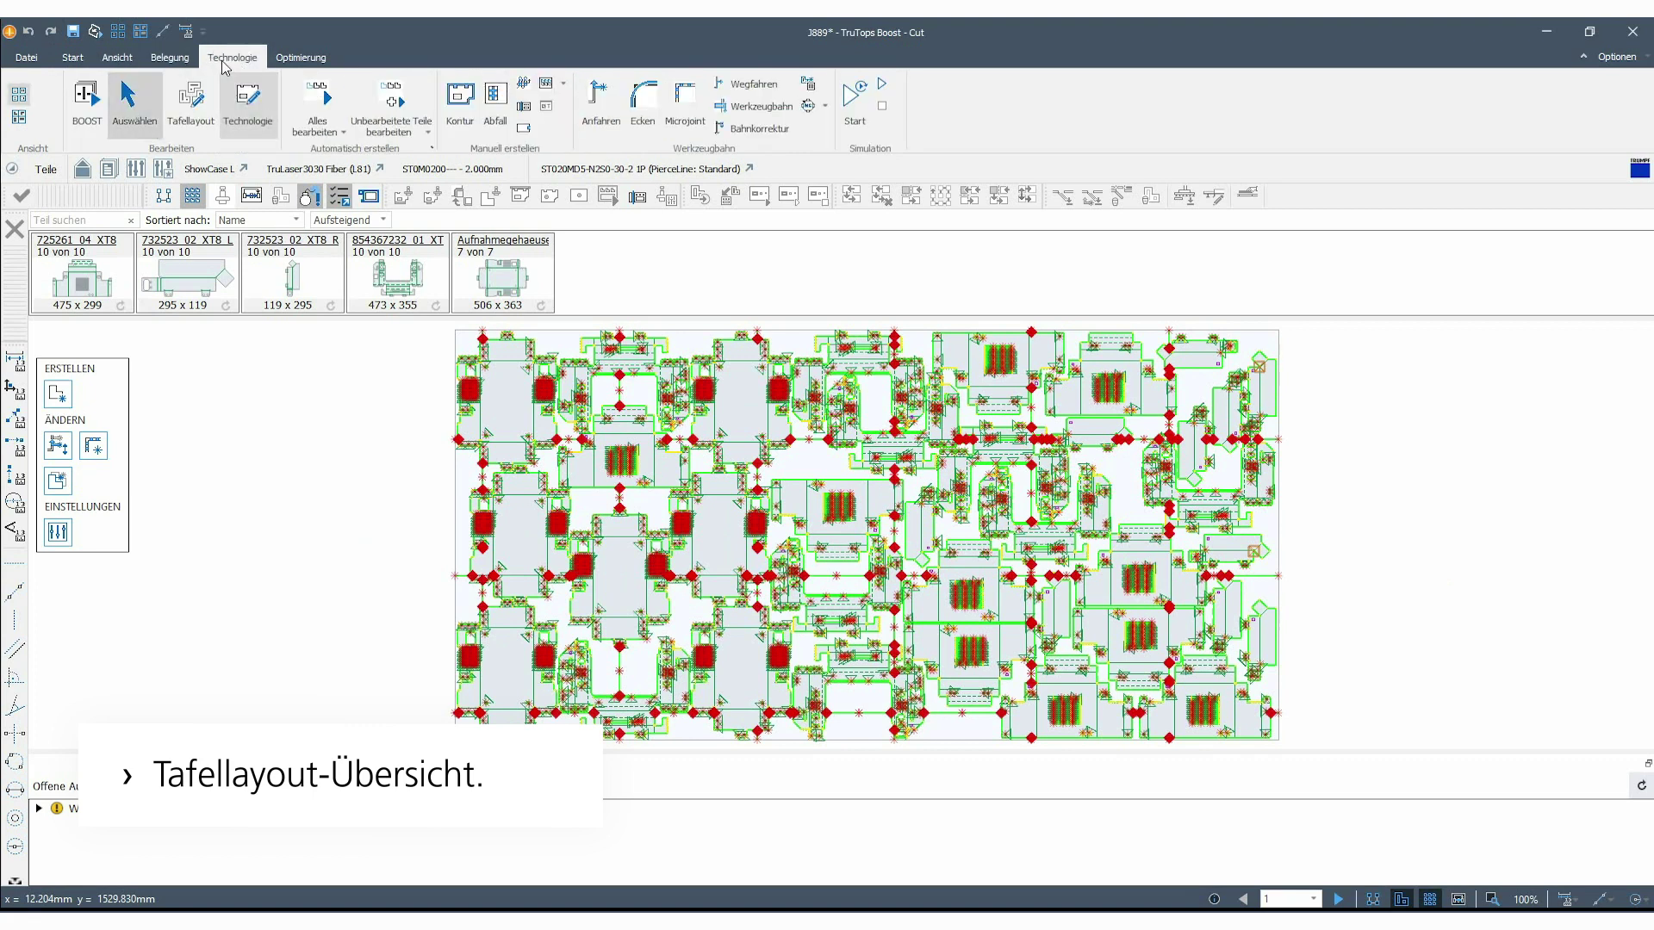
{"action": "left_click", "coordinate": [285, 60]}
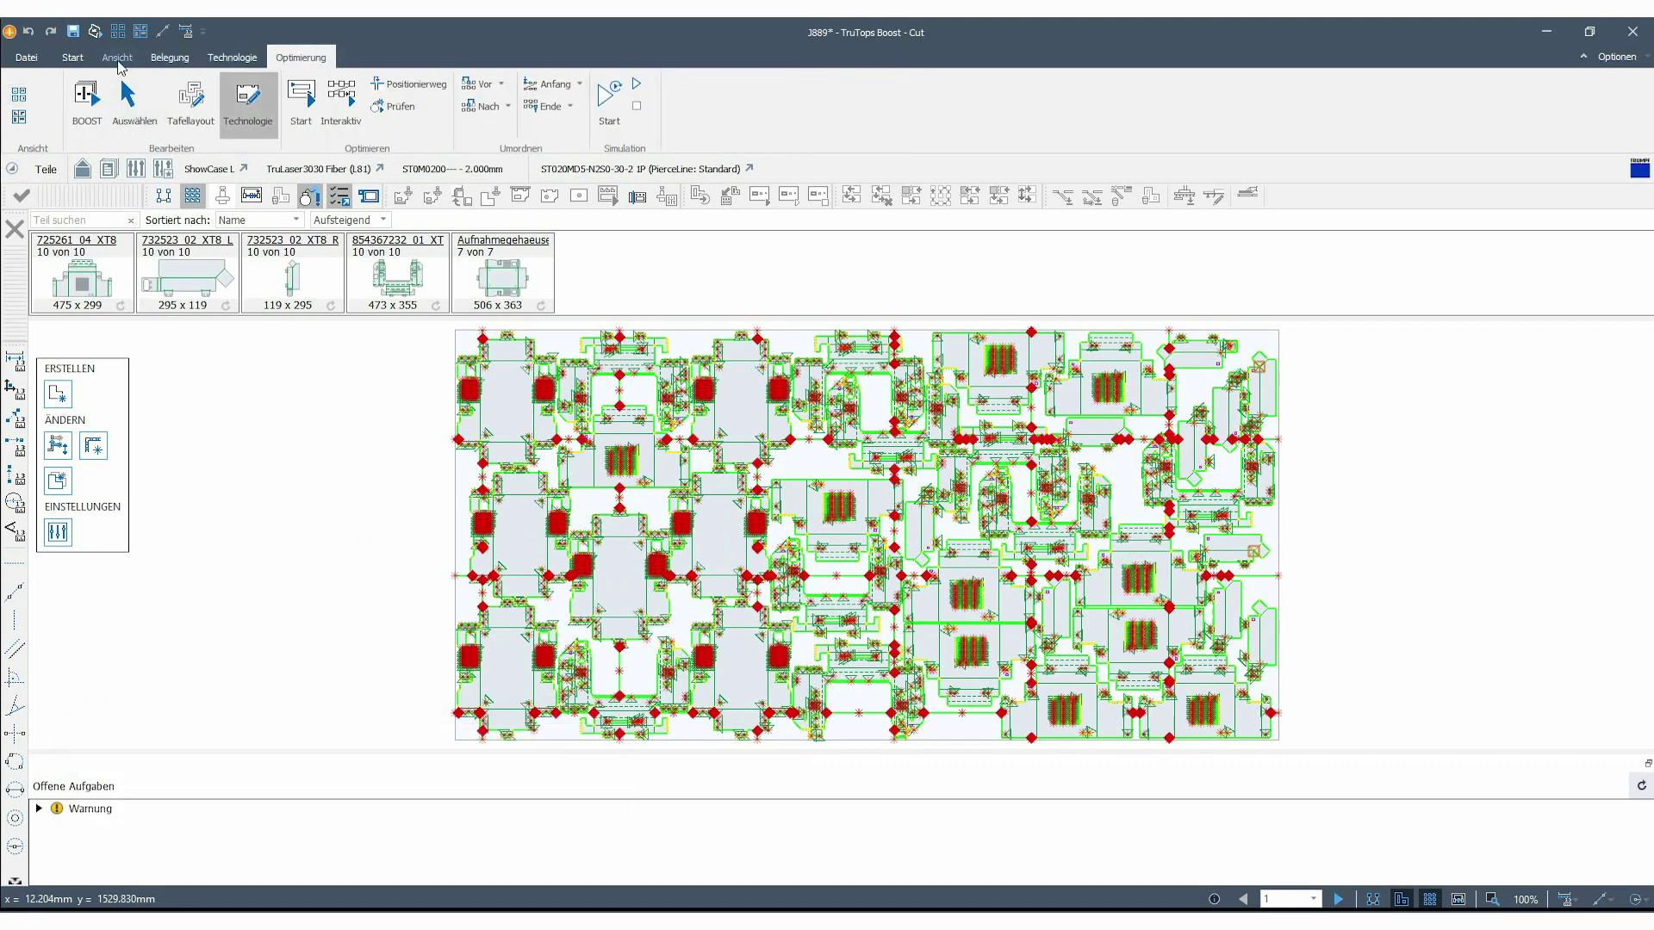
{"action": "left_click", "coordinate": [72, 57]}
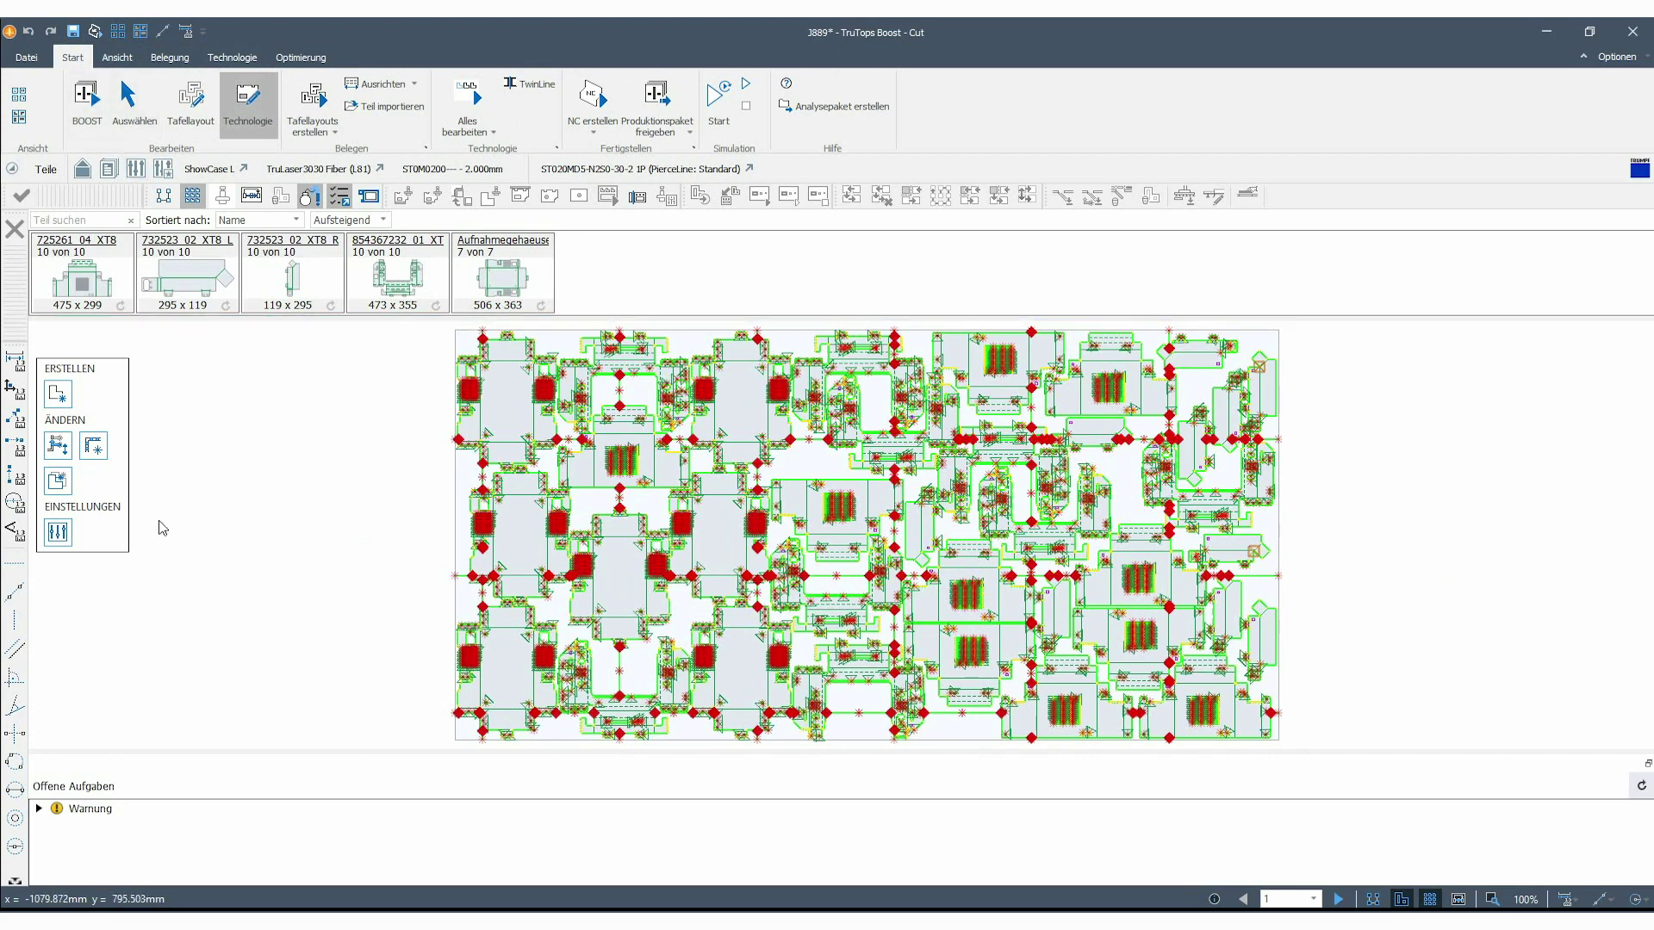
Delete the corner rounding at Stelle 1 of the too-small-radius warning, leaving a sharp corner
{"action": "left_click", "coordinate": [39, 808]}
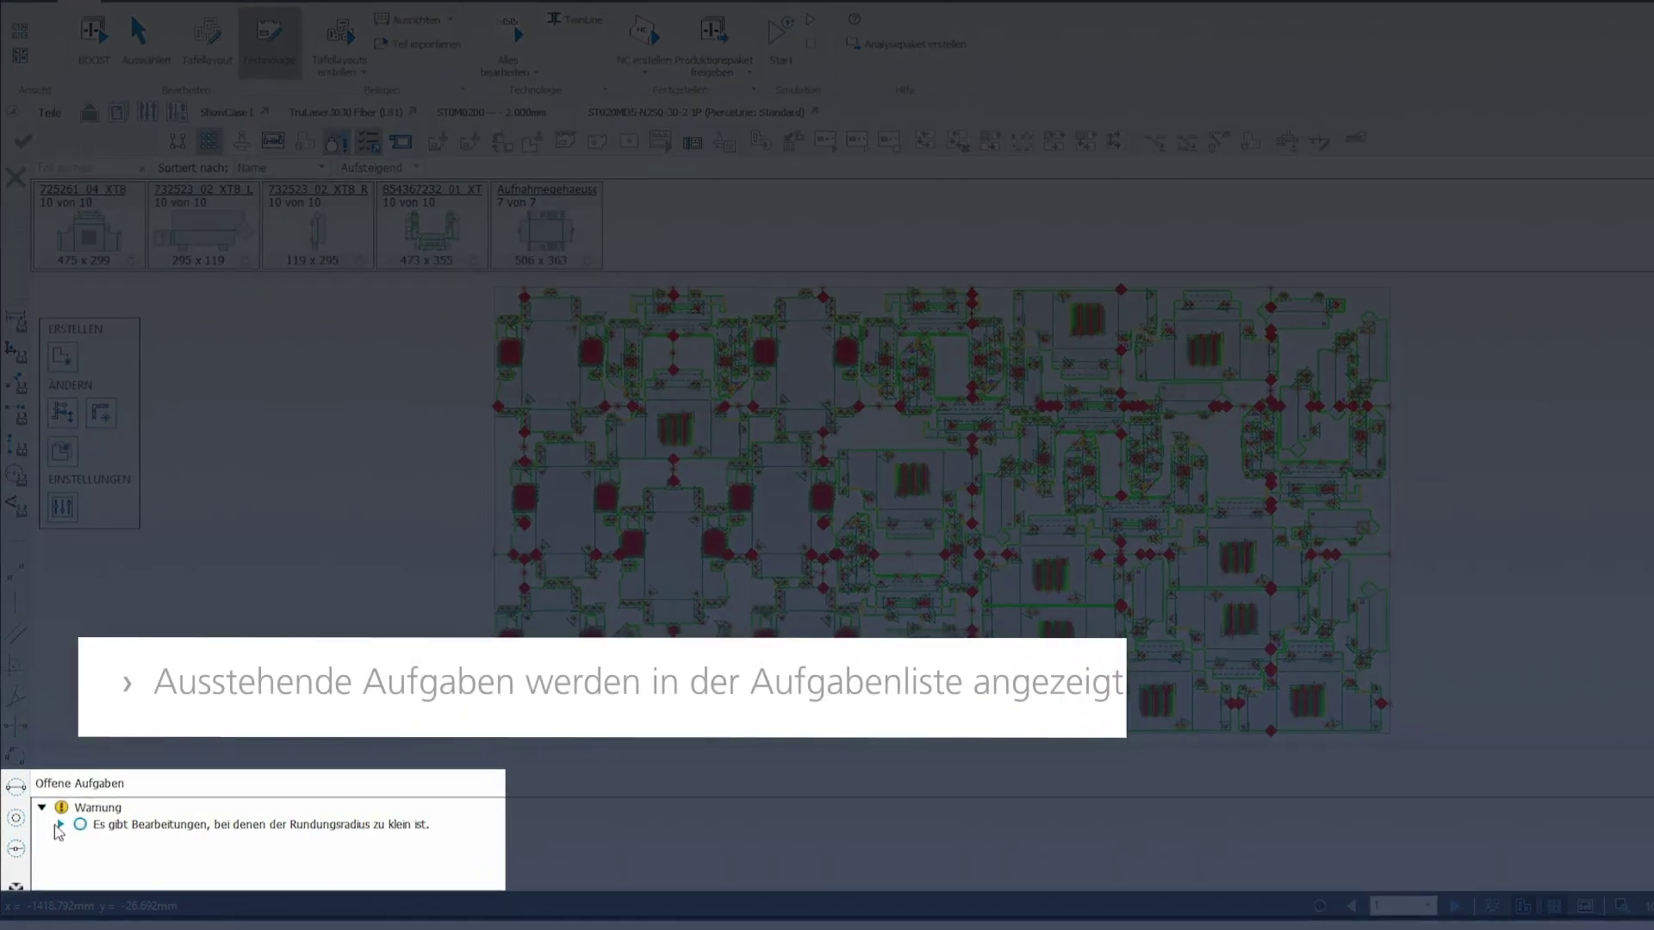
{"action": "left_click", "coordinate": [56, 823]}
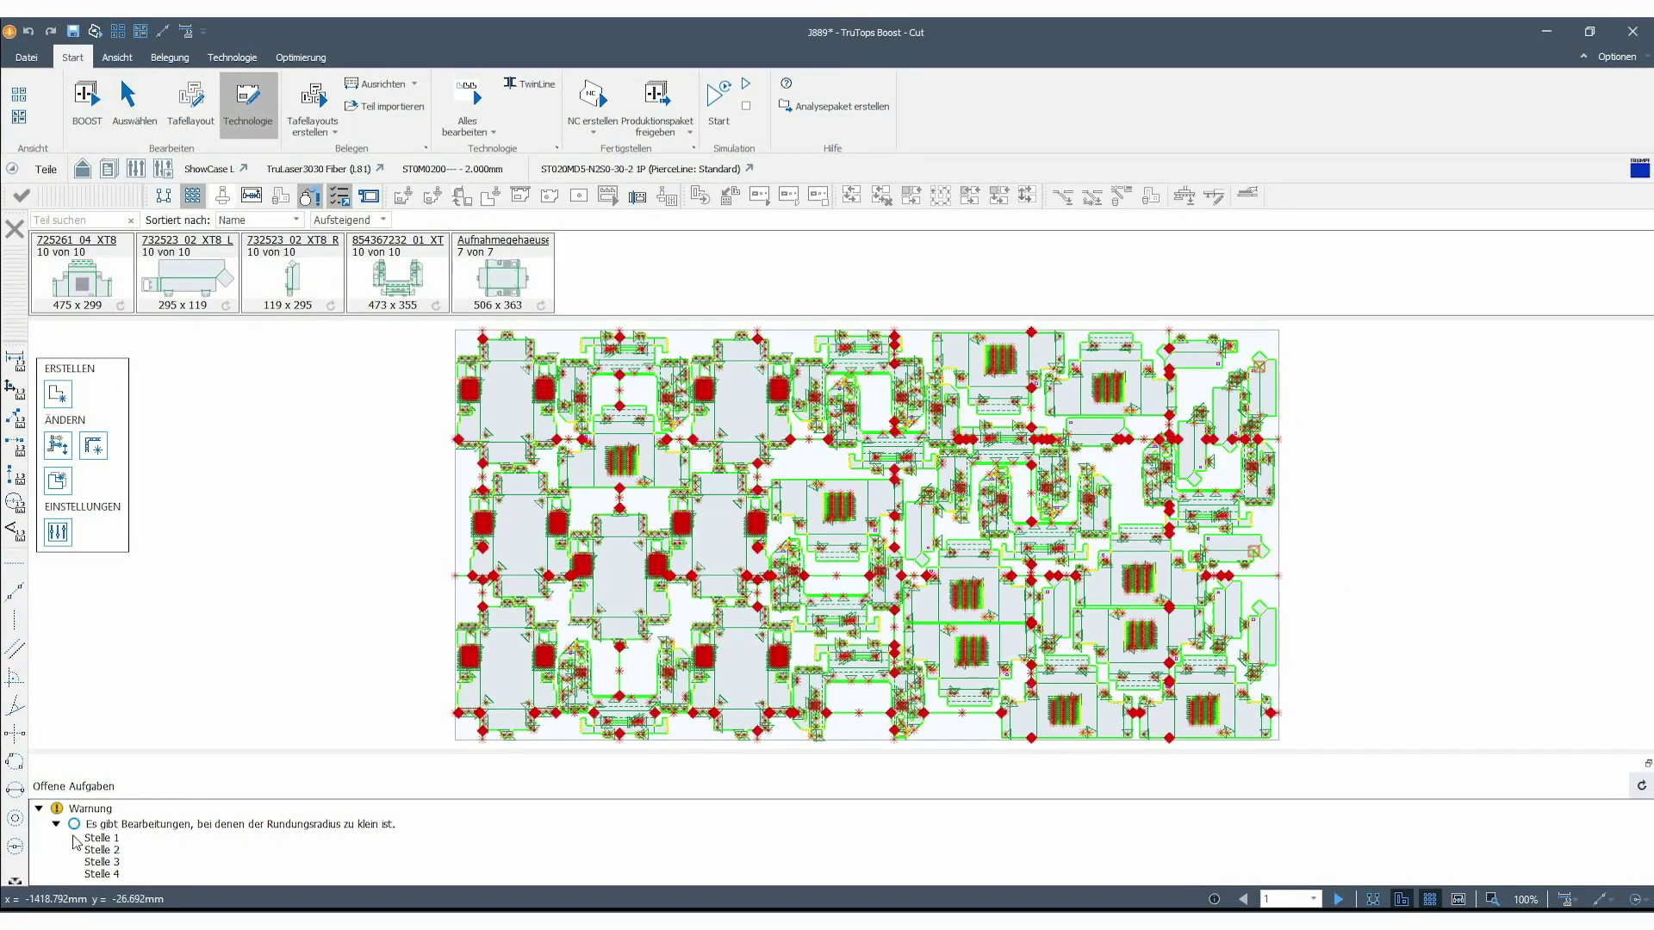
{"action": "left_click", "coordinate": [97, 842]}
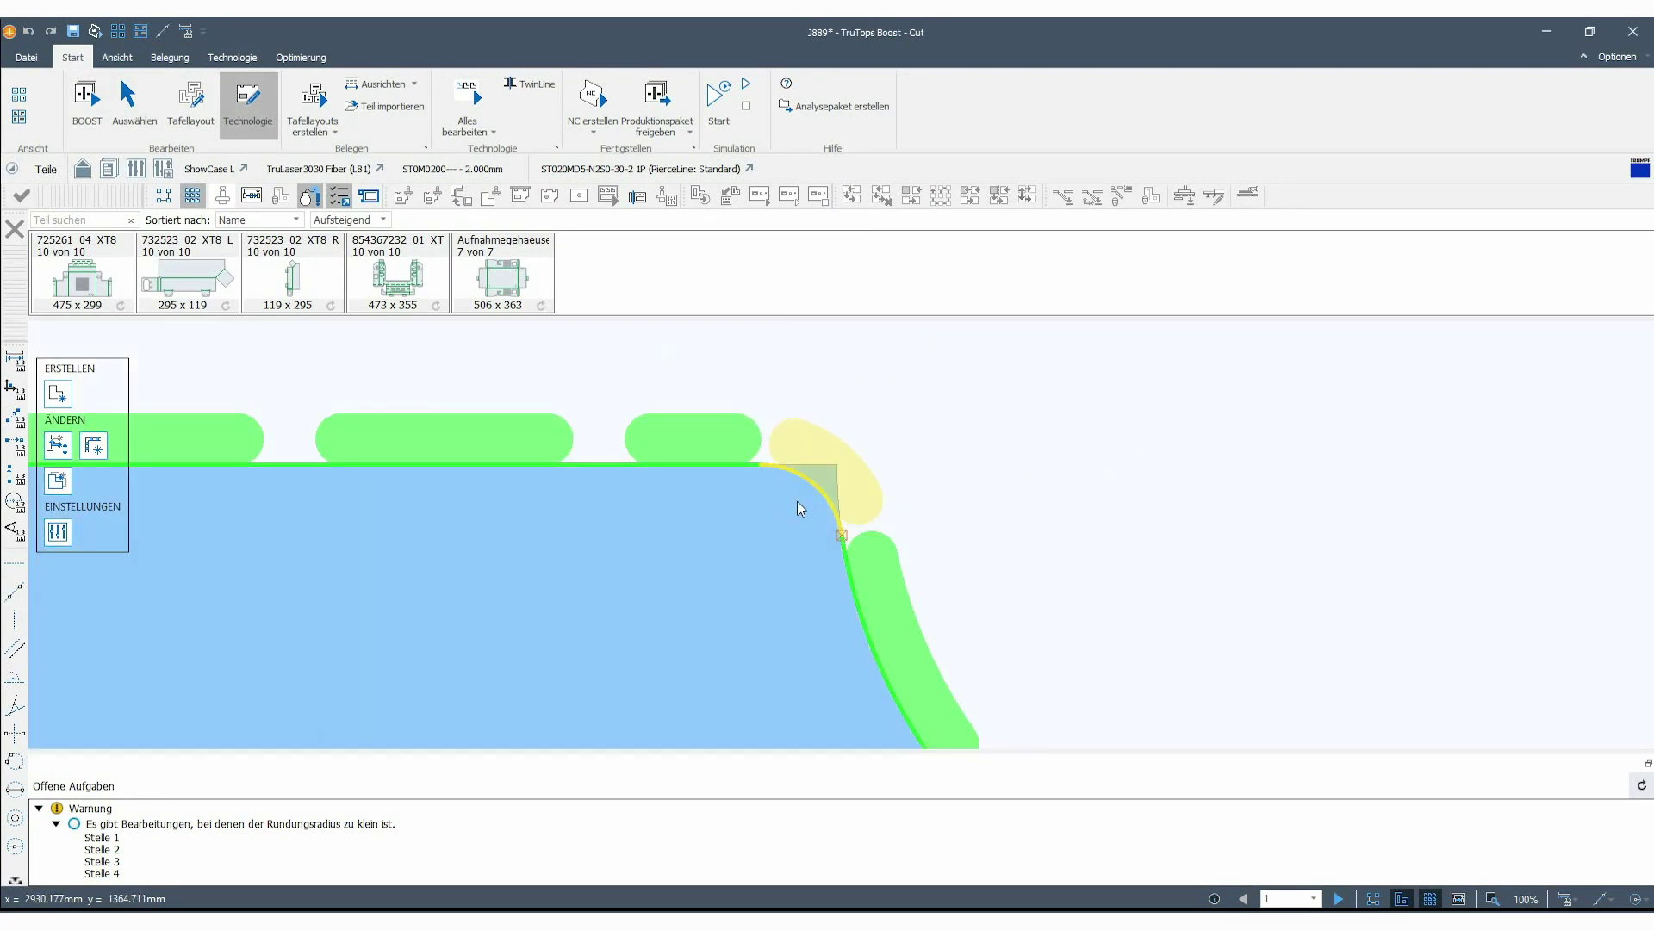
{"action": "left_click", "coordinate": [840, 474]}
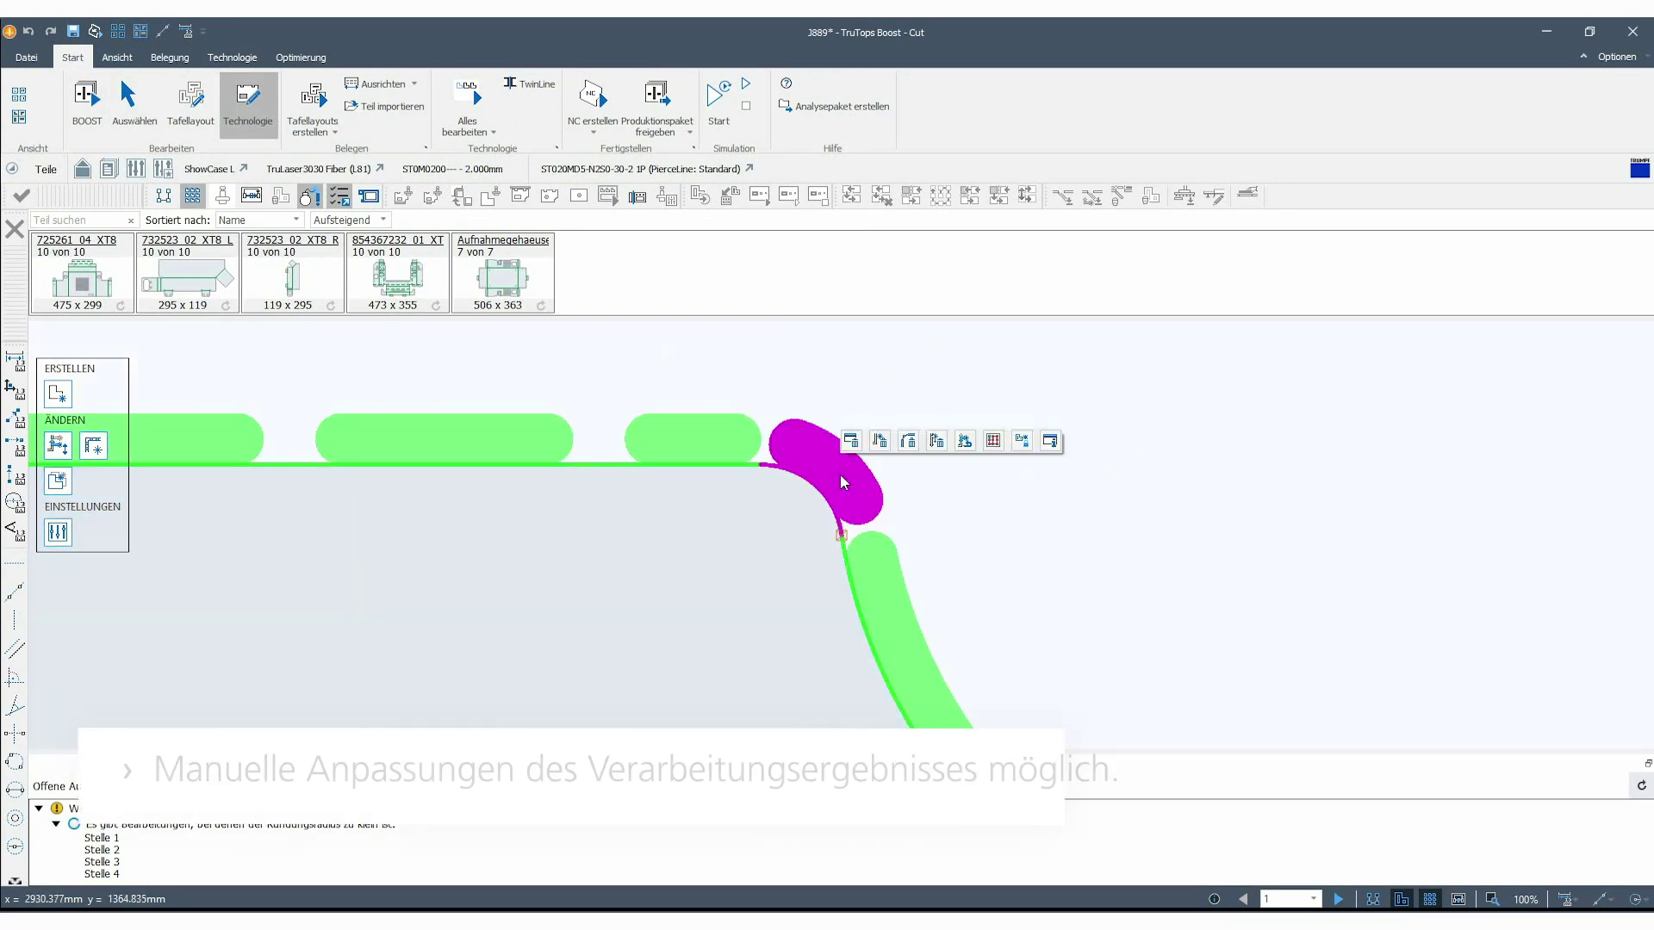
{"action": "left_click", "coordinate": [907, 442]}
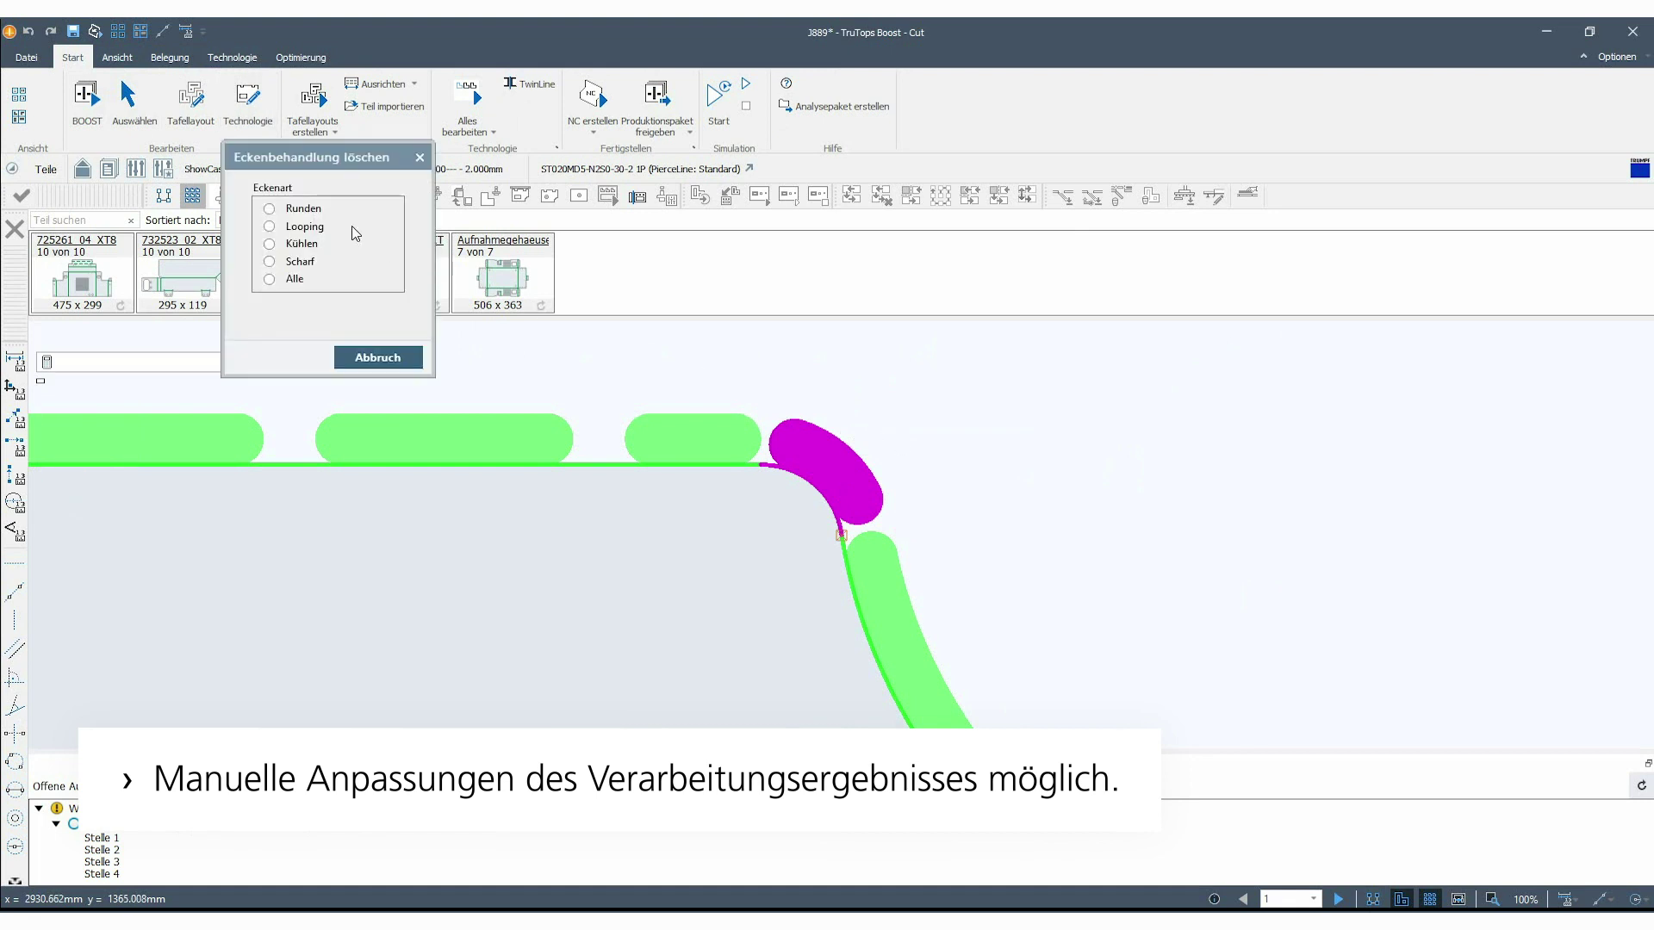
{"action": "left_click", "coordinate": [306, 209]}
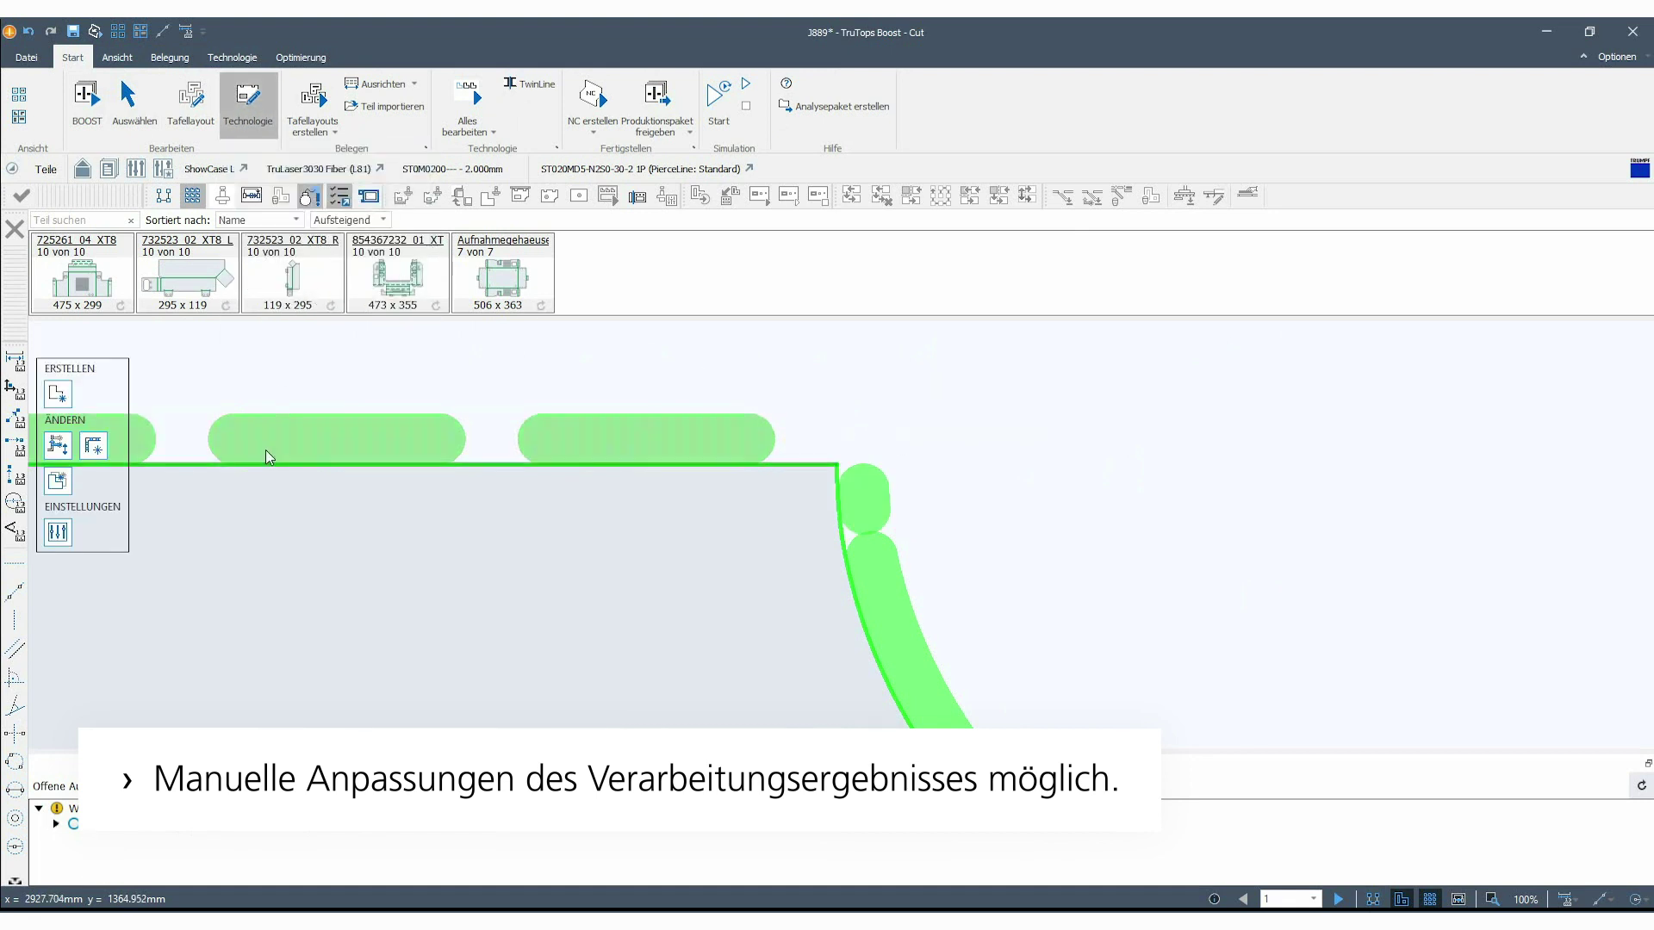
{"action": "double_click", "coordinate": [60, 829]}
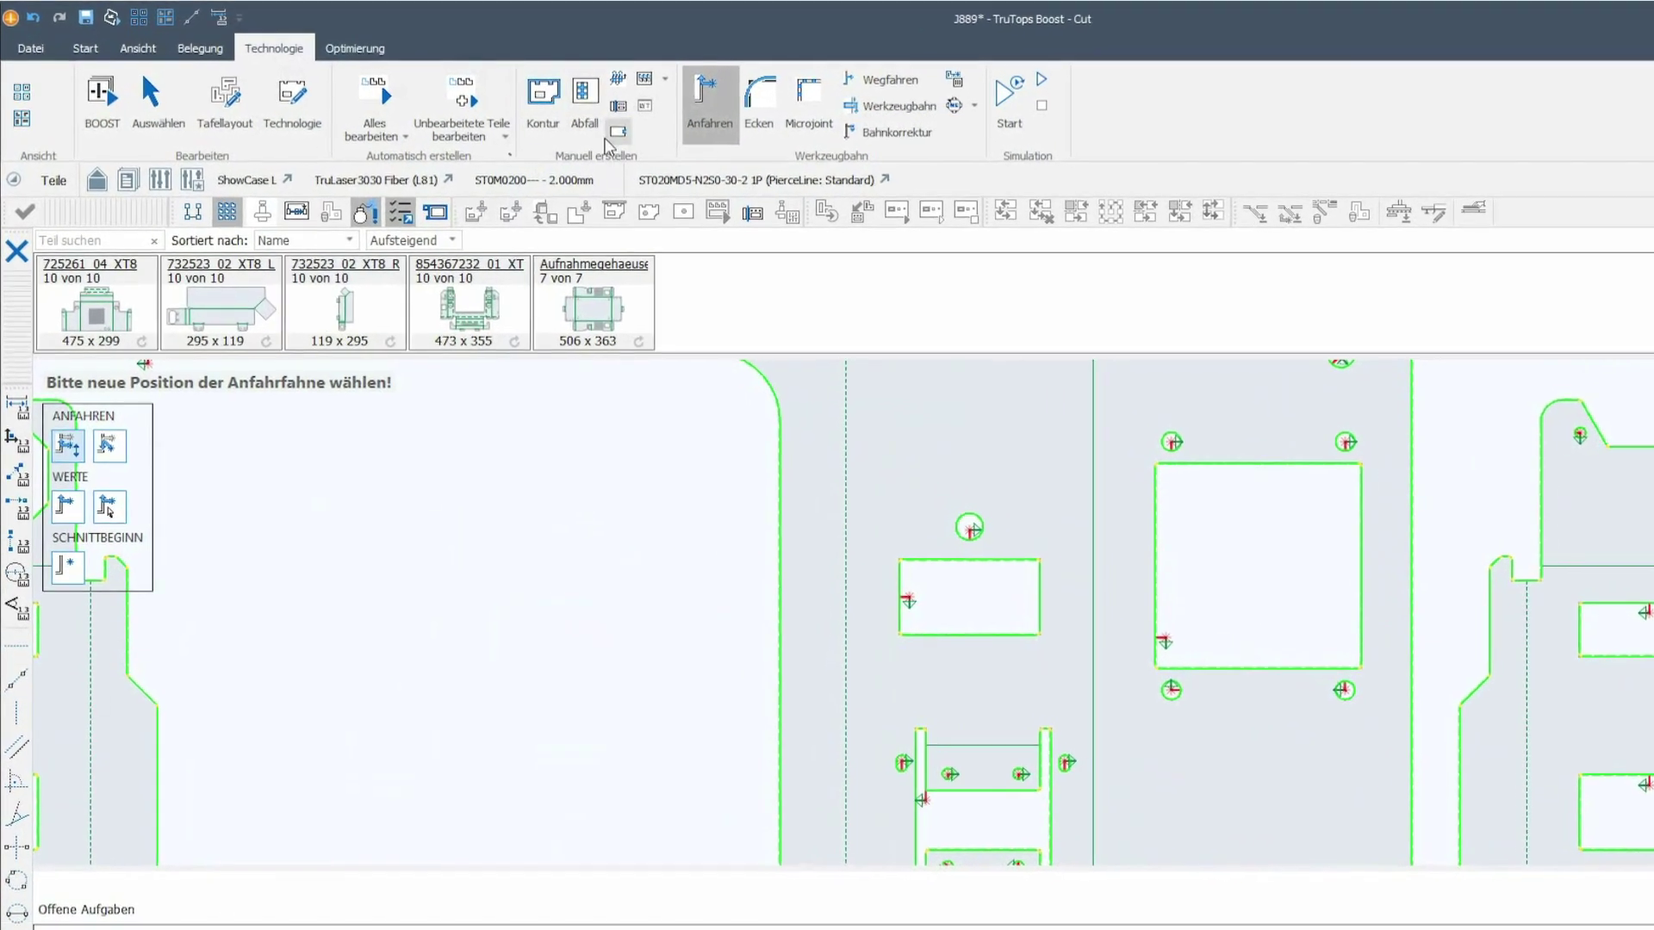
Split the large square cutout's scrap into four pieces along its contour
{"action": "left_click", "coordinate": [495, 101]}
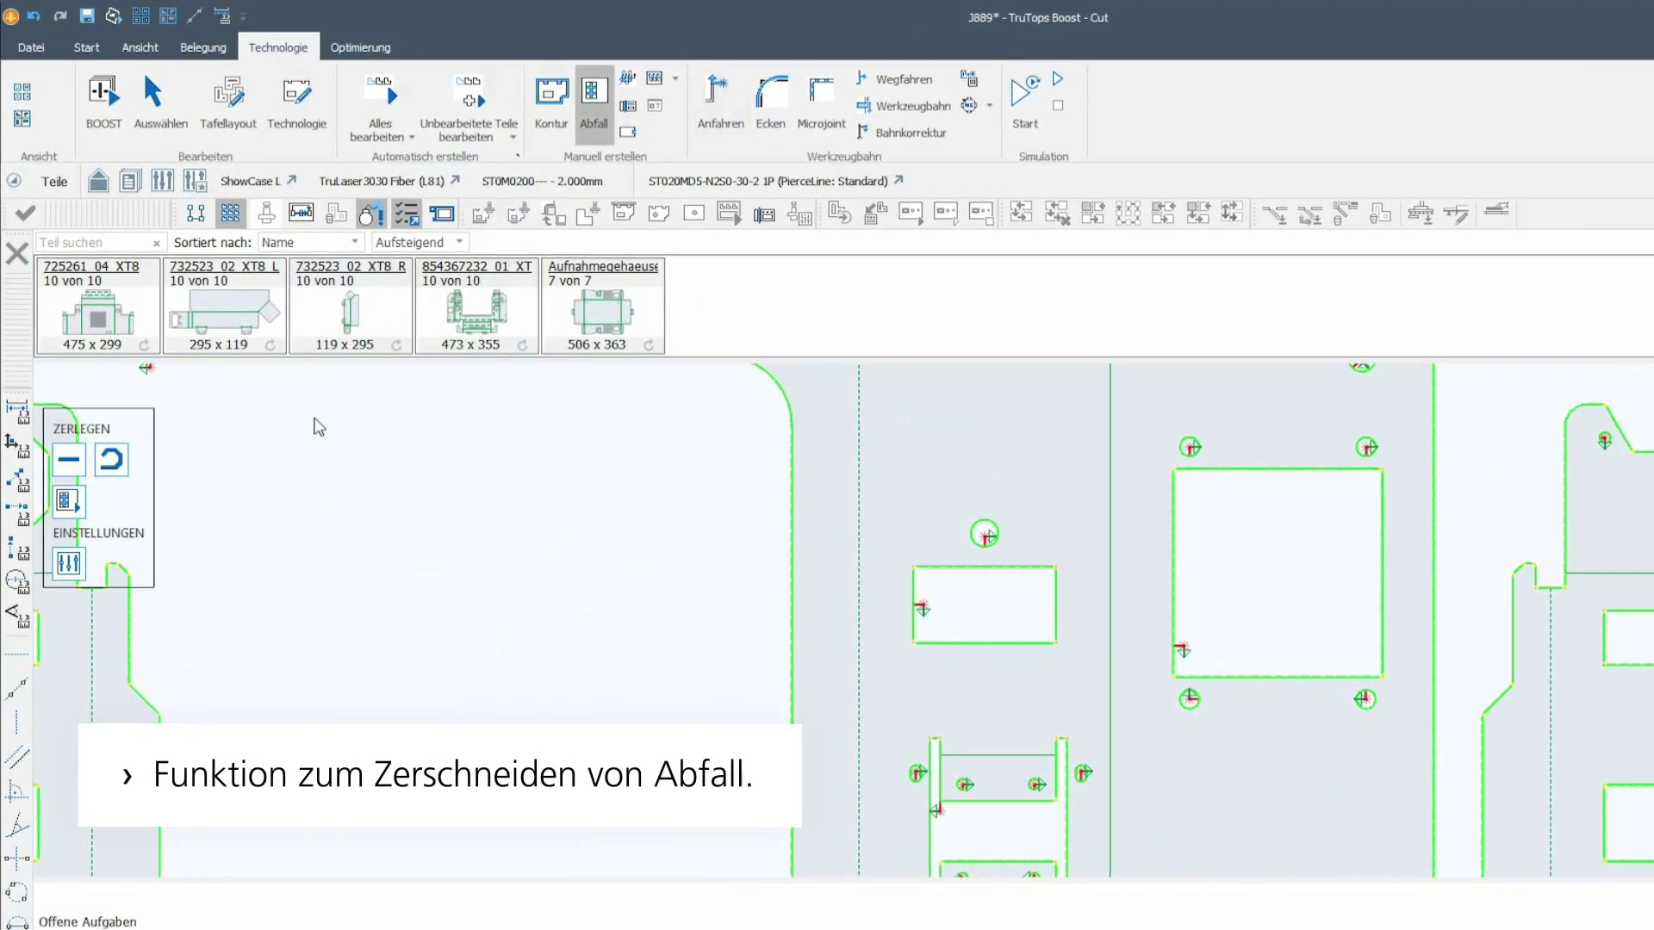
{"action": "left_click", "coordinate": [71, 515]}
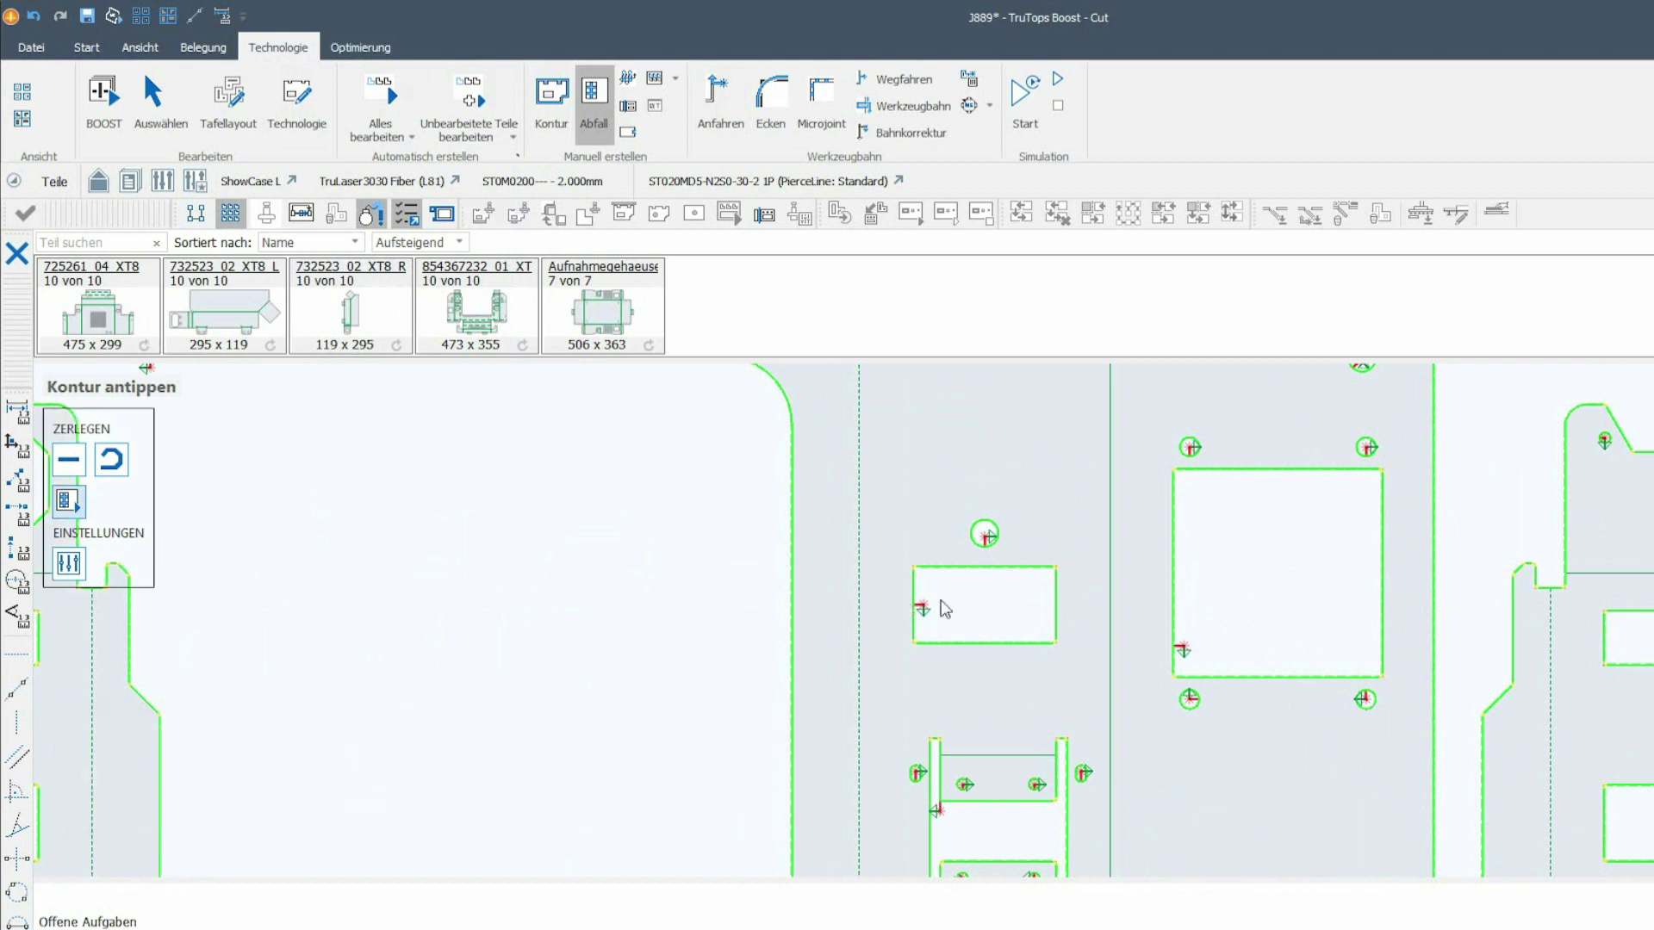
{"action": "left_click", "coordinate": [1175, 619]}
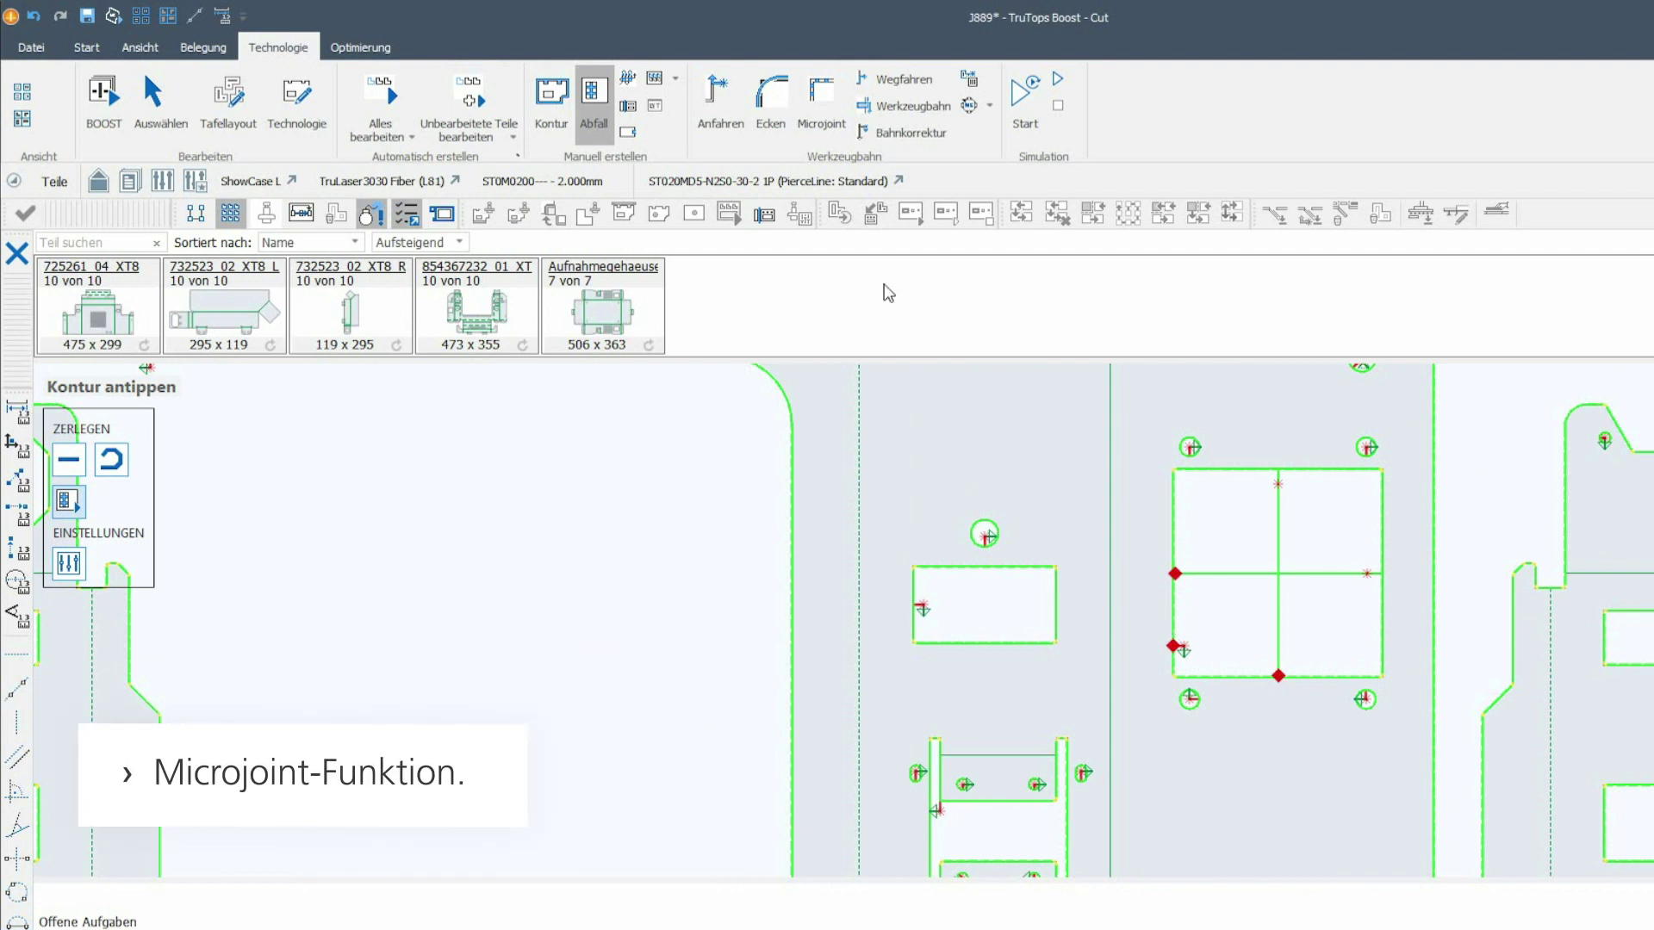
Place a microjoint on the small rectangular cutout's contour
{"action": "left_click", "coordinate": [832, 129]}
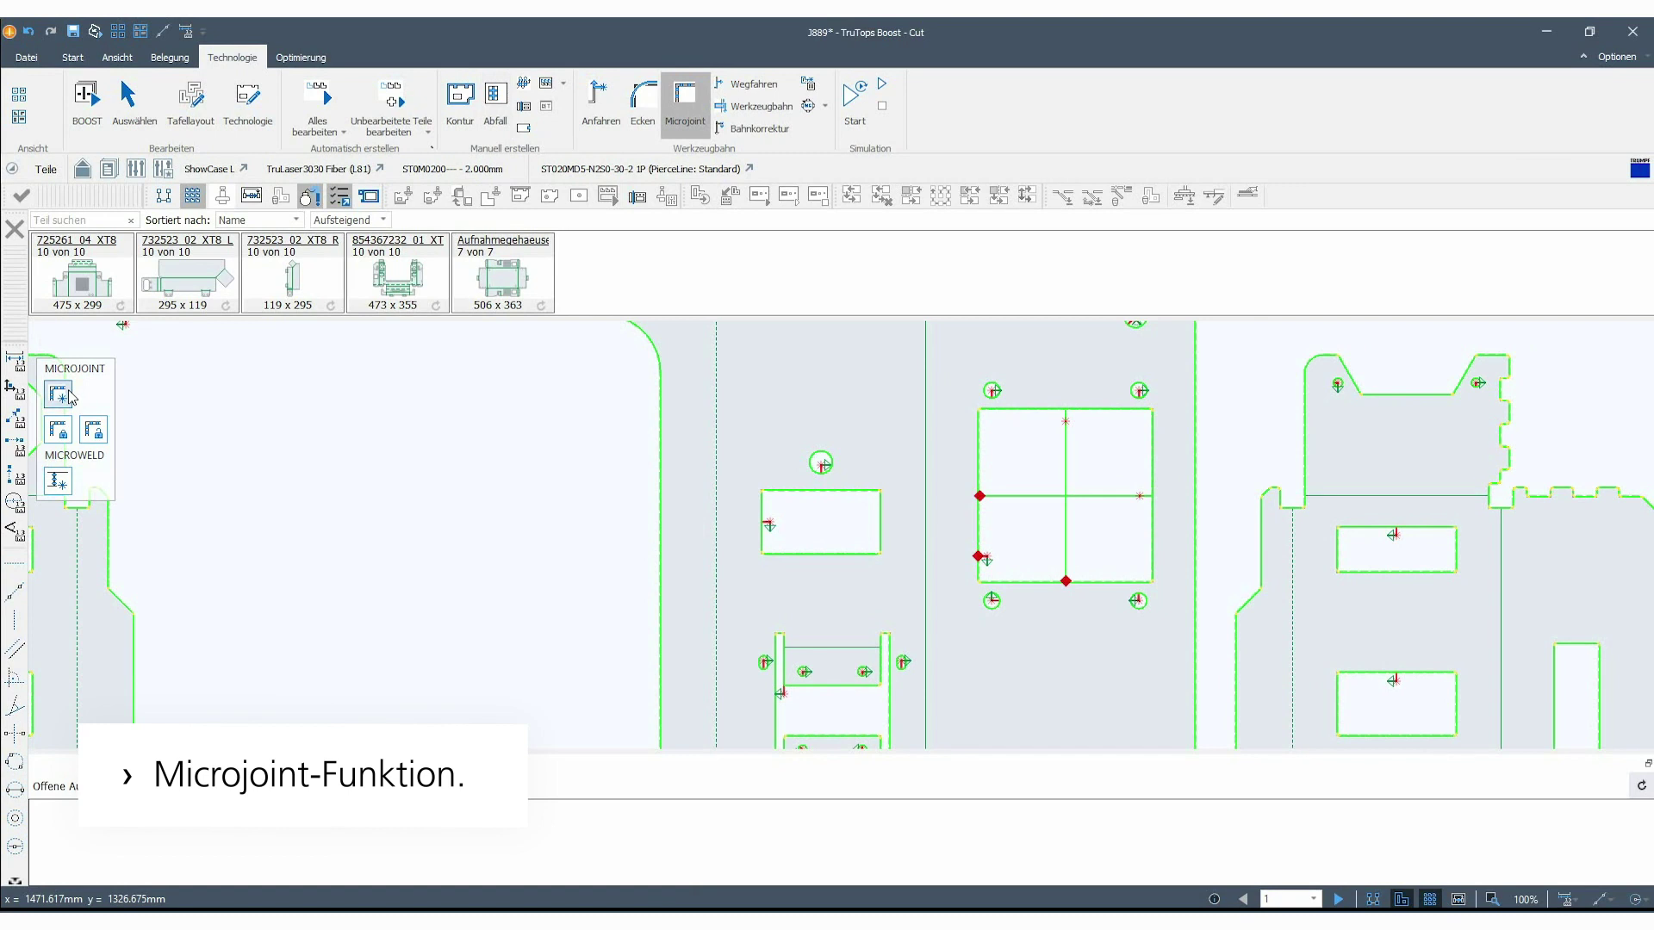
{"action": "left_click", "coordinate": [425, 383]}
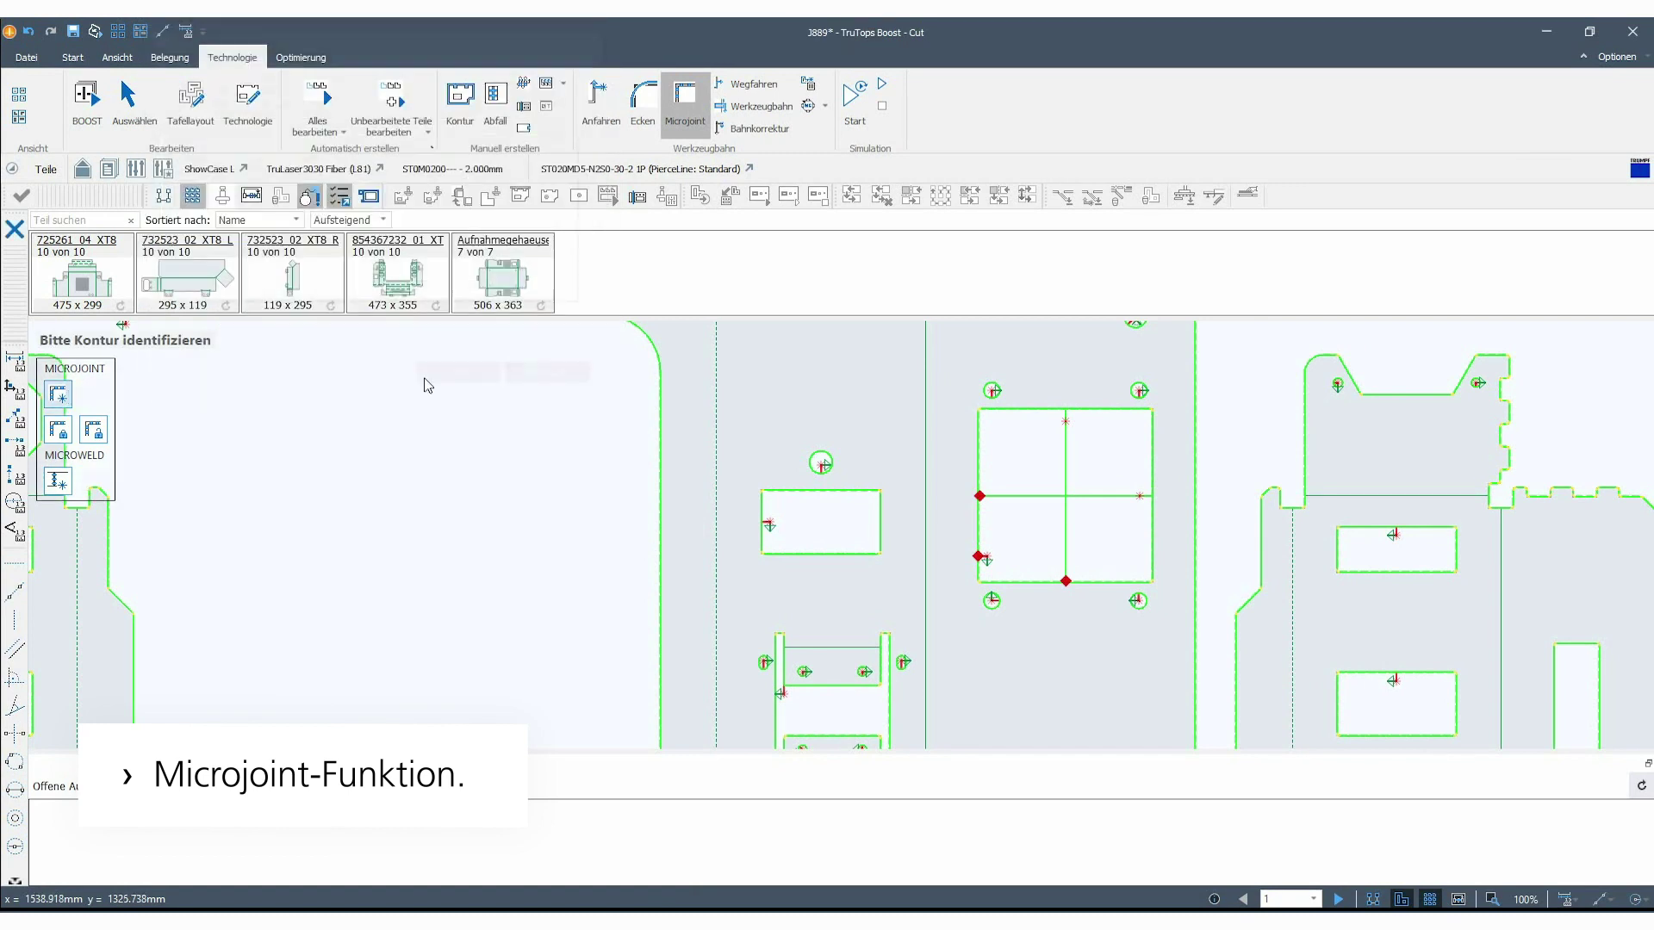
{"action": "left_click", "coordinate": [764, 516]}
{"action": "scroll", "coordinate": [765, 516], "scroll_direction": "up", "scroll_amount": 3}
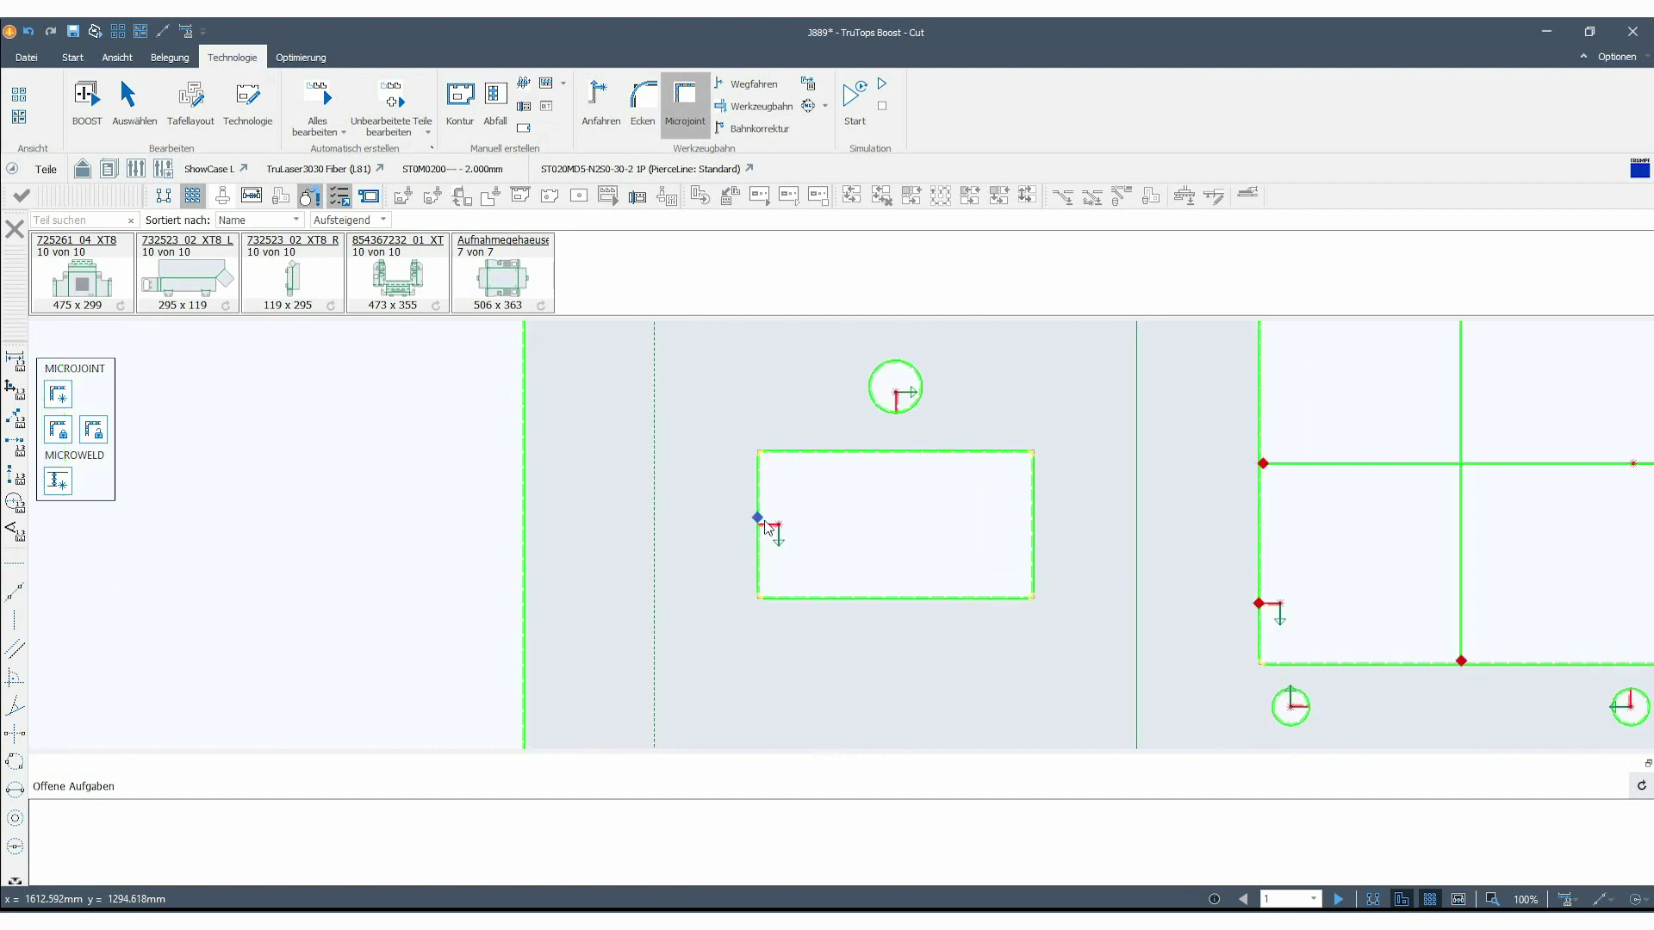
{"action": "scroll", "coordinate": [766, 527], "scroll_direction": "up", "scroll_amount": 2}
{"action": "scroll", "coordinate": [766, 527], "scroll_direction": "up", "scroll_amount": 2}
{"action": "scroll", "coordinate": [765, 527], "scroll_direction": "down", "scroll_amount": 3}
{"action": "scroll", "coordinate": [764, 528], "scroll_direction": "down", "scroll_amount": 3}
{"action": "scroll", "coordinate": [767, 534], "scroll_direction": "down", "scroll_amount": 2}
{"action": "scroll", "coordinate": [914, 651], "scroll_direction": "down", "scroll_amount": 3}
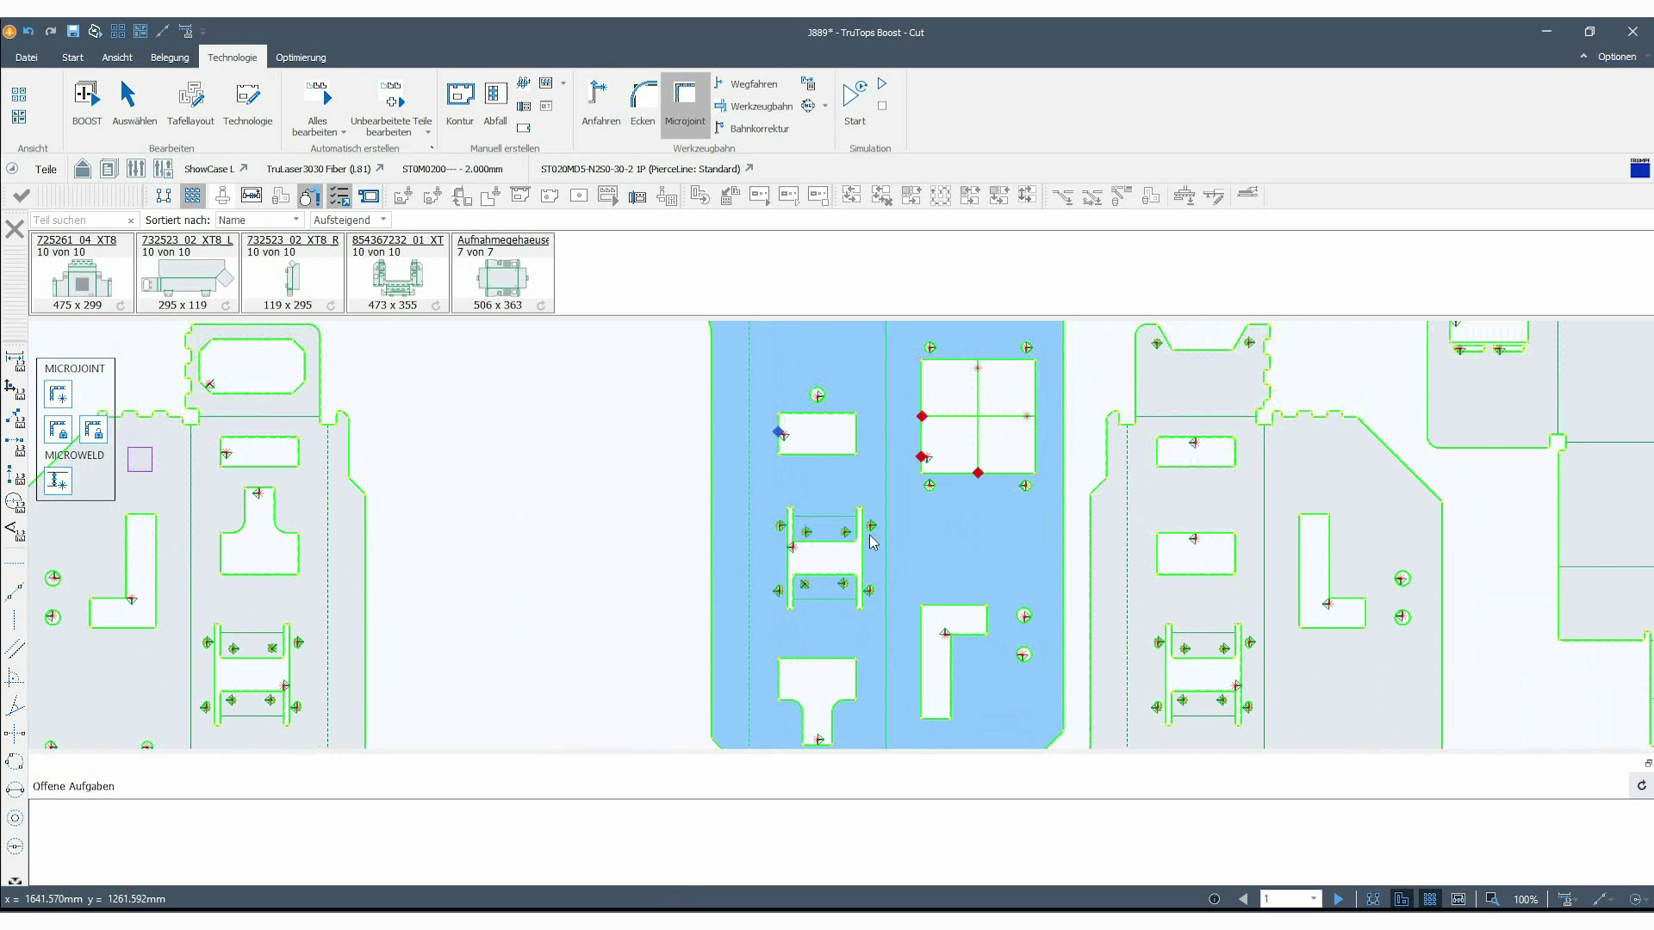
{"action": "scroll", "coordinate": [914, 652], "scroll_direction": "down", "scroll_amount": 1}
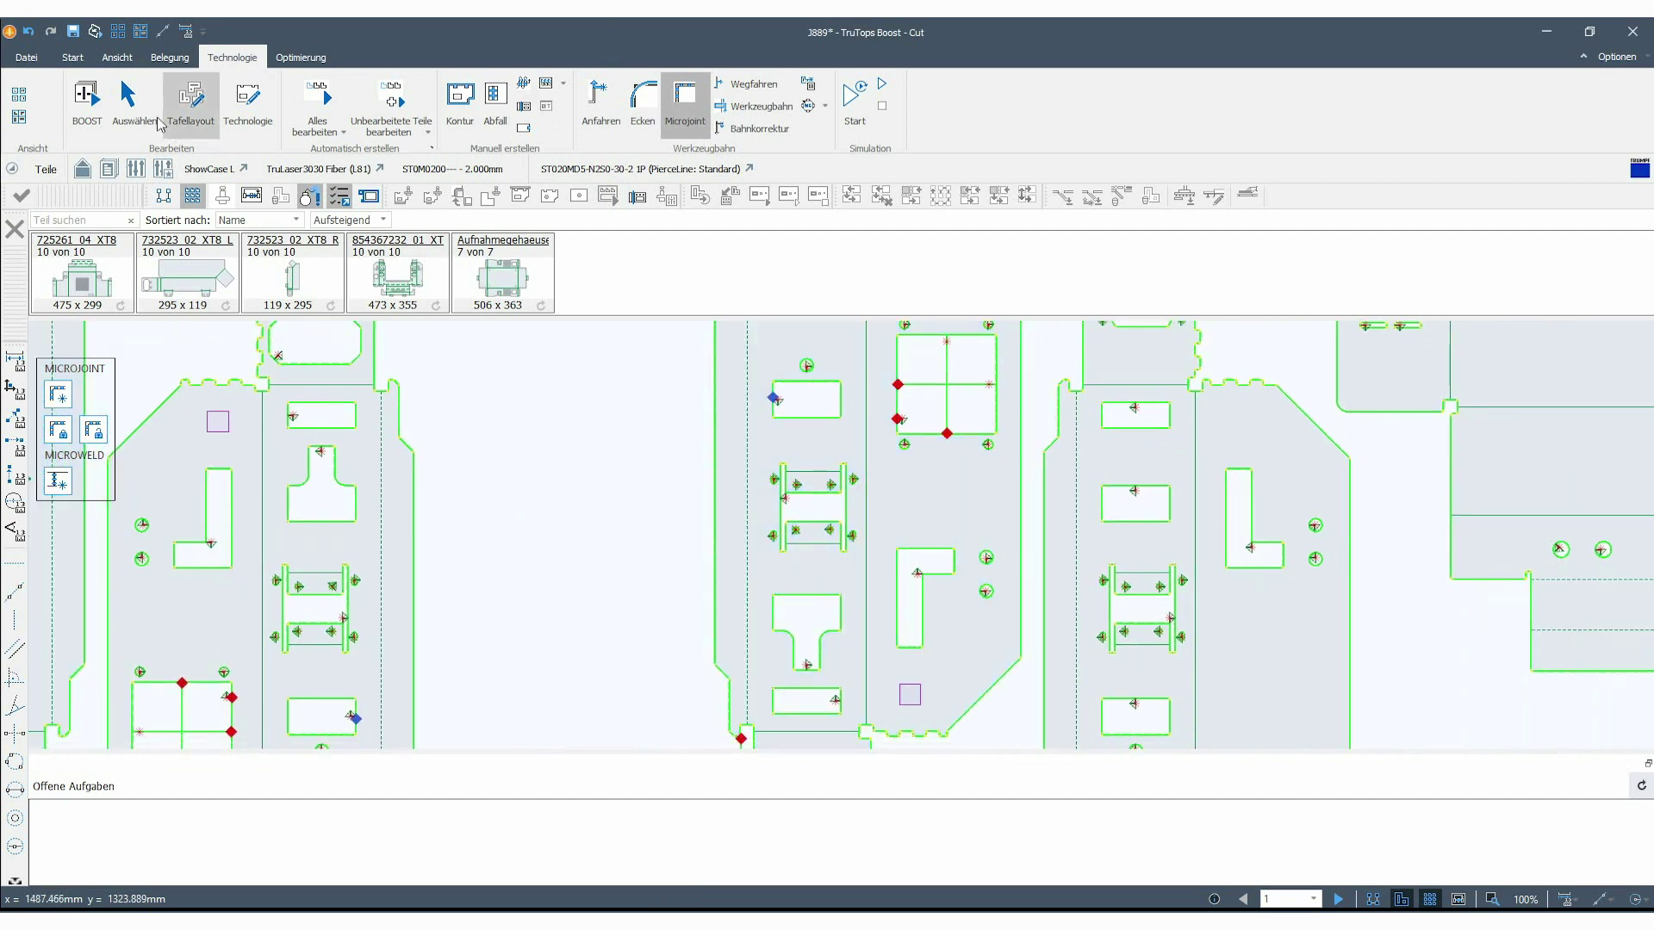
Pattern 732523_02_XT8_L parts across the second sheet and a 5×1 row of grouped 854367232_01 parts along the bottom
{"action": "left_click", "coordinate": [131, 99]}
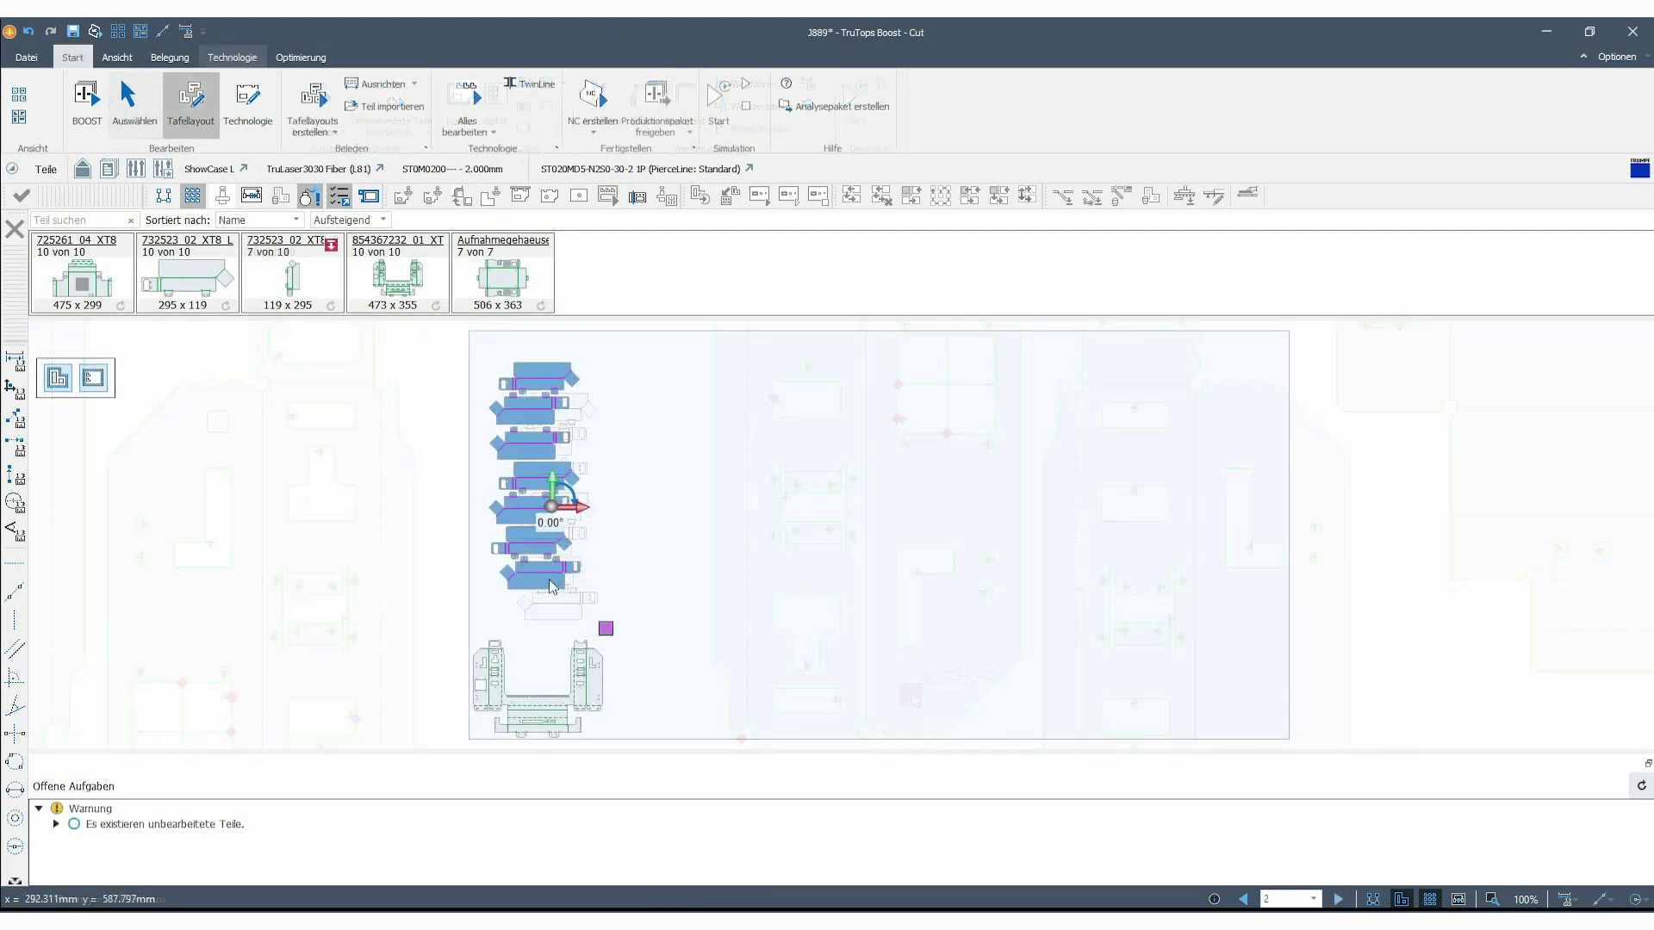
{"action": "left_click_drag", "start_coordinate": [572, 573], "coordinate": [1243, 624]}
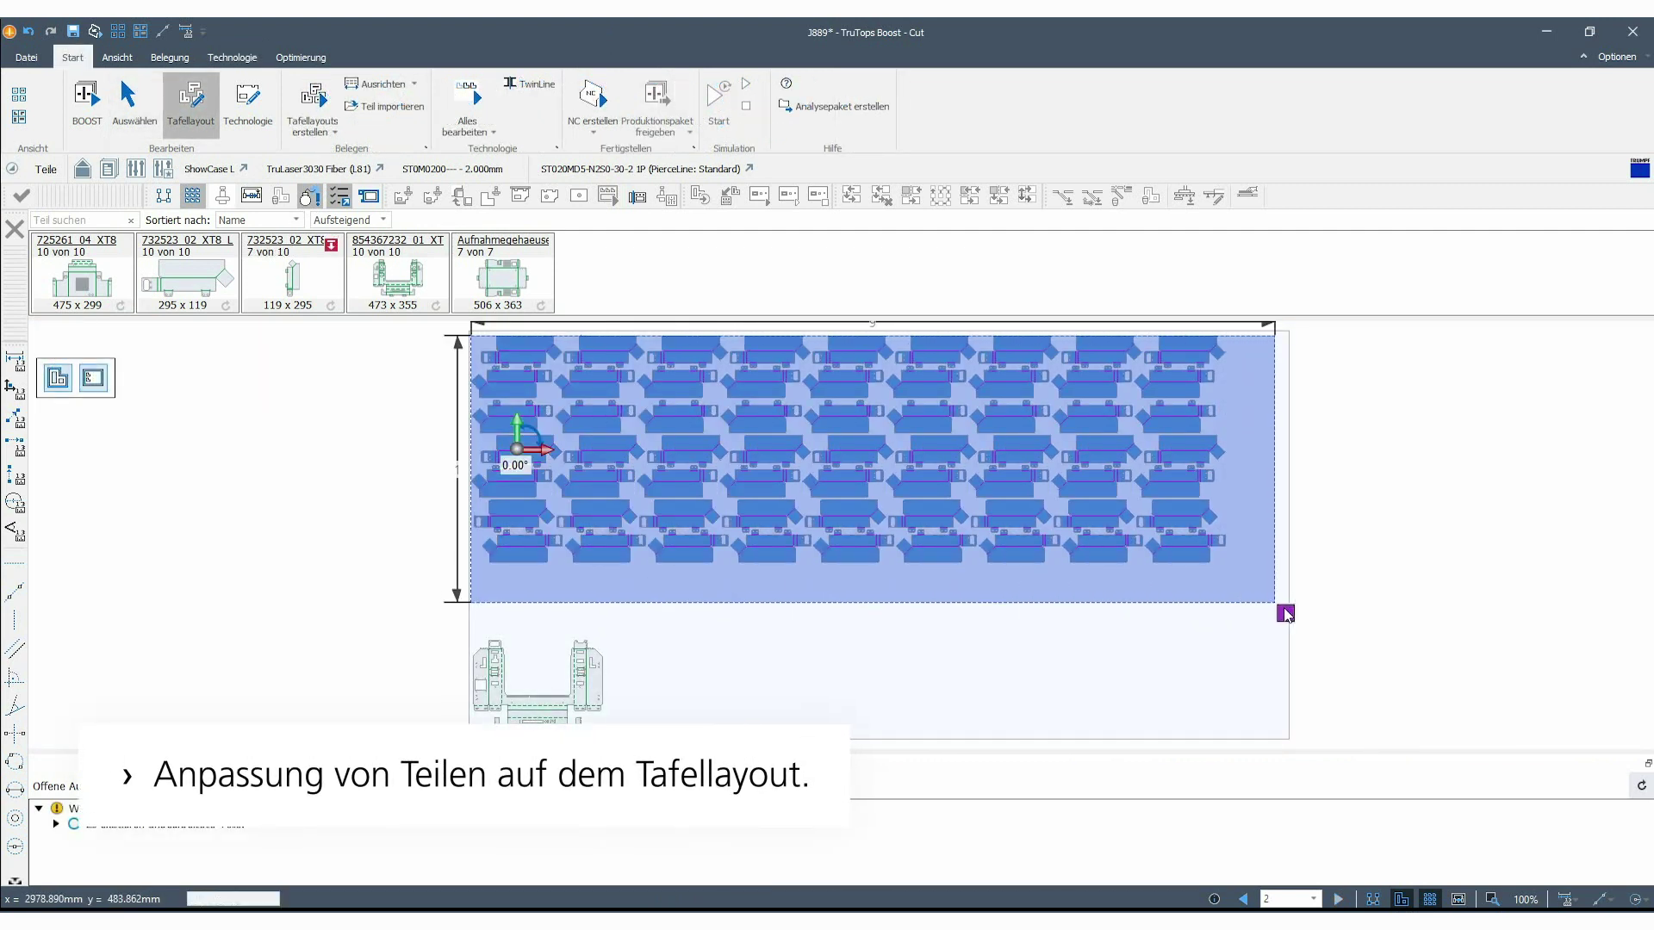
{"action": "mouse_move", "coordinate": [496, 722]}
{"action": "left_mouse_down"}
{"action": "mouse_move", "coordinate": [493, 648]}
{"action": "mouse_move", "coordinate": [620, 666]}
{"action": "mouse_move", "coordinate": [597, 666]}
{"action": "left_mouse_up"}
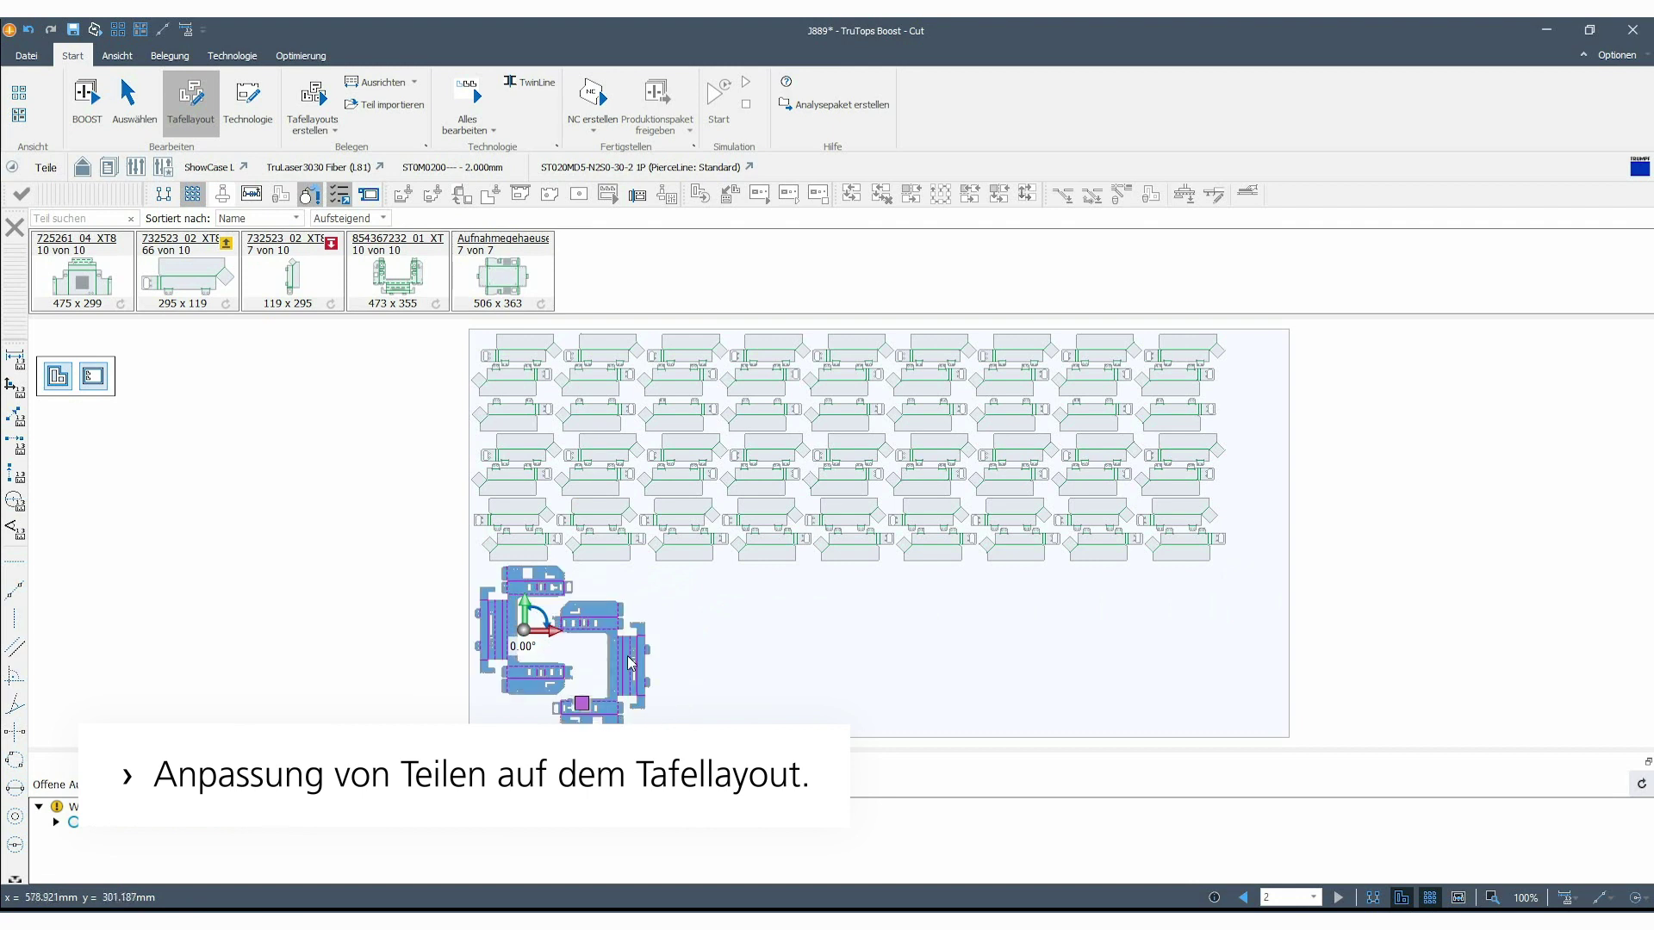
{"action": "mouse_move", "coordinate": [442, 554]}
{"action": "left_mouse_down"}
{"action": "mouse_move", "coordinate": [646, 758]}
{"action": "mouse_move", "coordinate": [1232, 753]}
{"action": "left_mouse_up"}
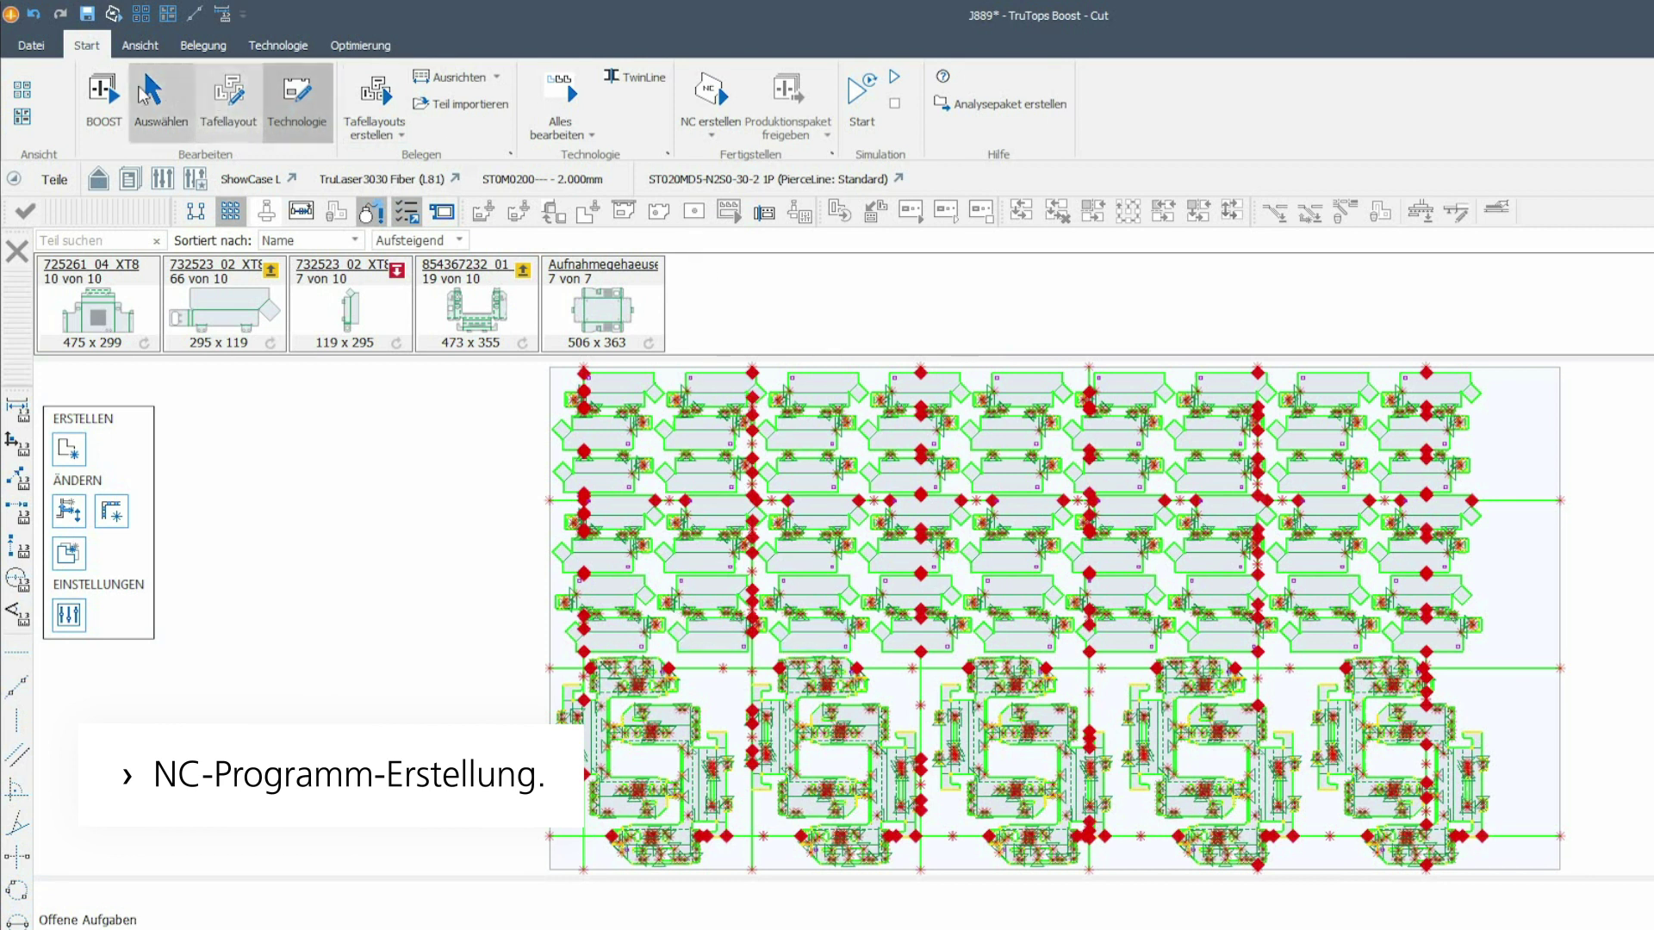
Create NC for both J889 sheets, then close the cutting program, saving changes with Ja
{"action": "left_click", "coordinate": [24, 87]}
{"action": "left_click", "coordinate": [709, 90]}
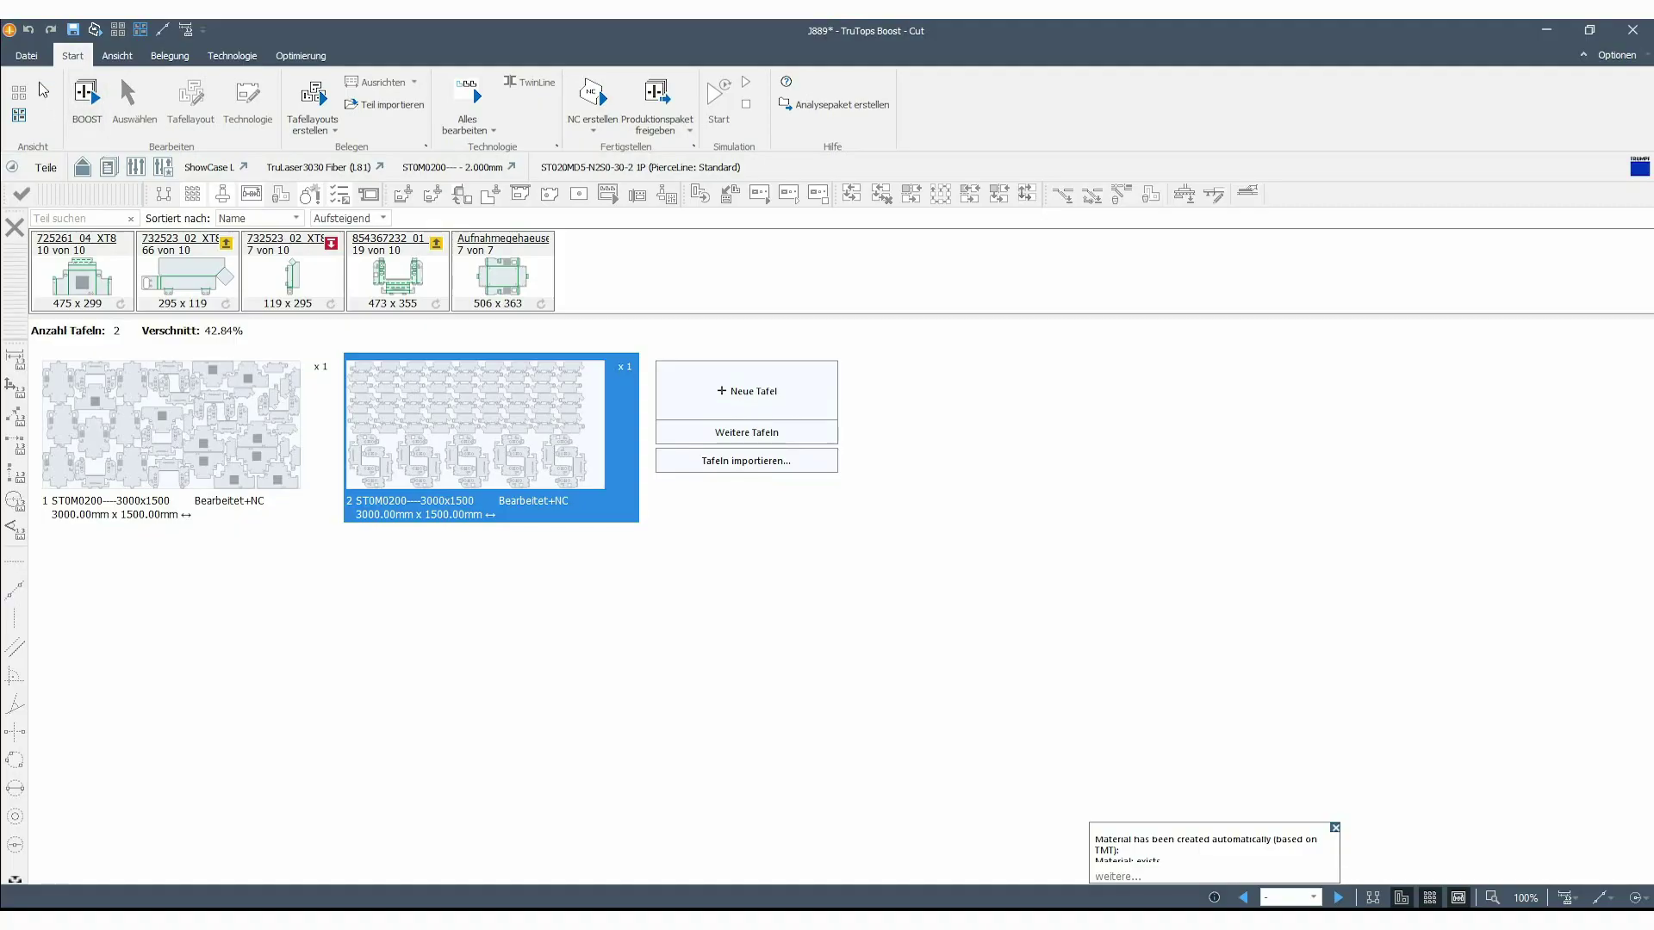
{"action": "left_click", "coordinate": [27, 55]}
{"action": "left_click", "coordinate": [53, 145]}
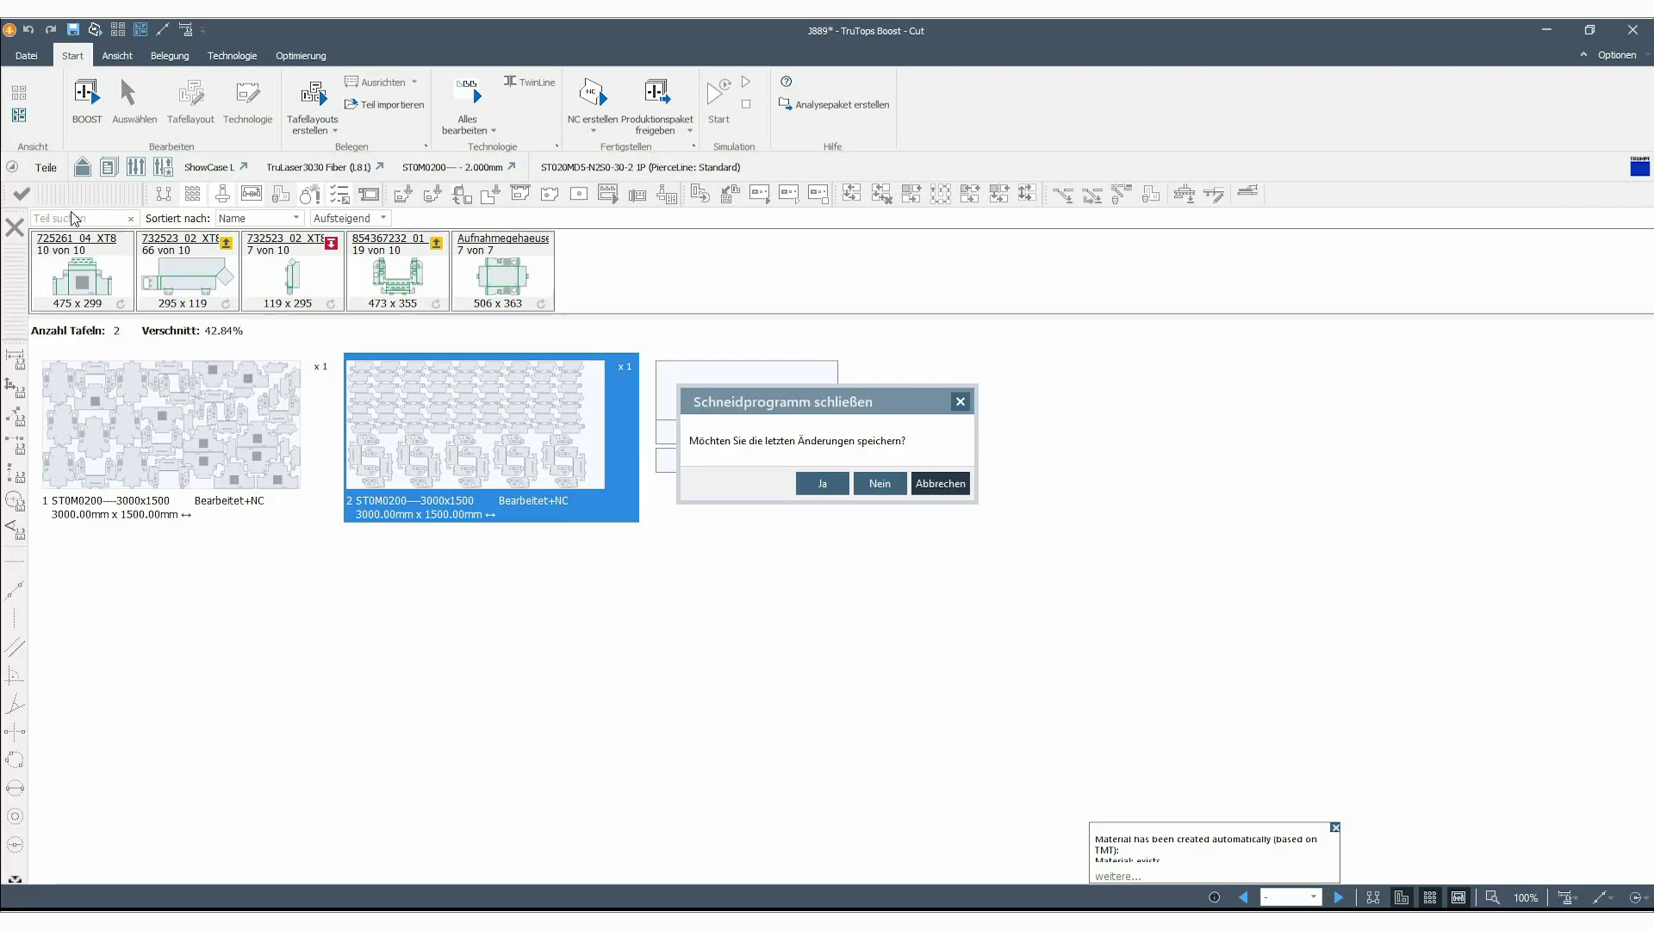
{"action": "left_click", "coordinate": [803, 488]}
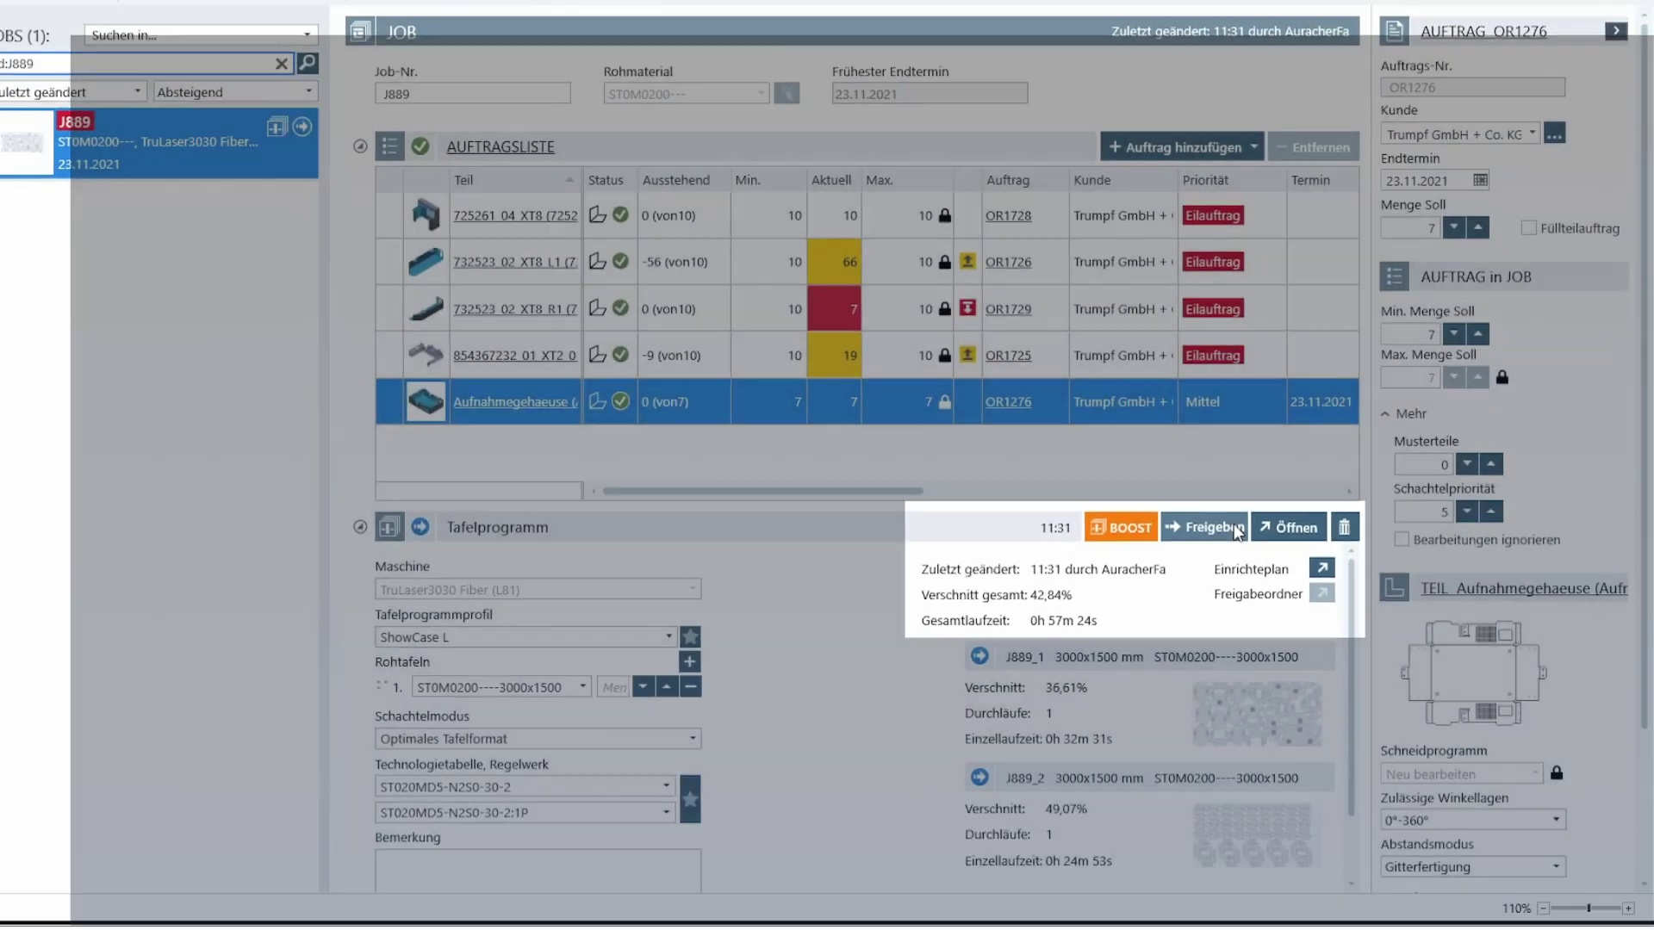
Release (Freigeben) job J889's Tafelprogramm to the machine
{"action": "left_click", "coordinate": [1218, 518]}
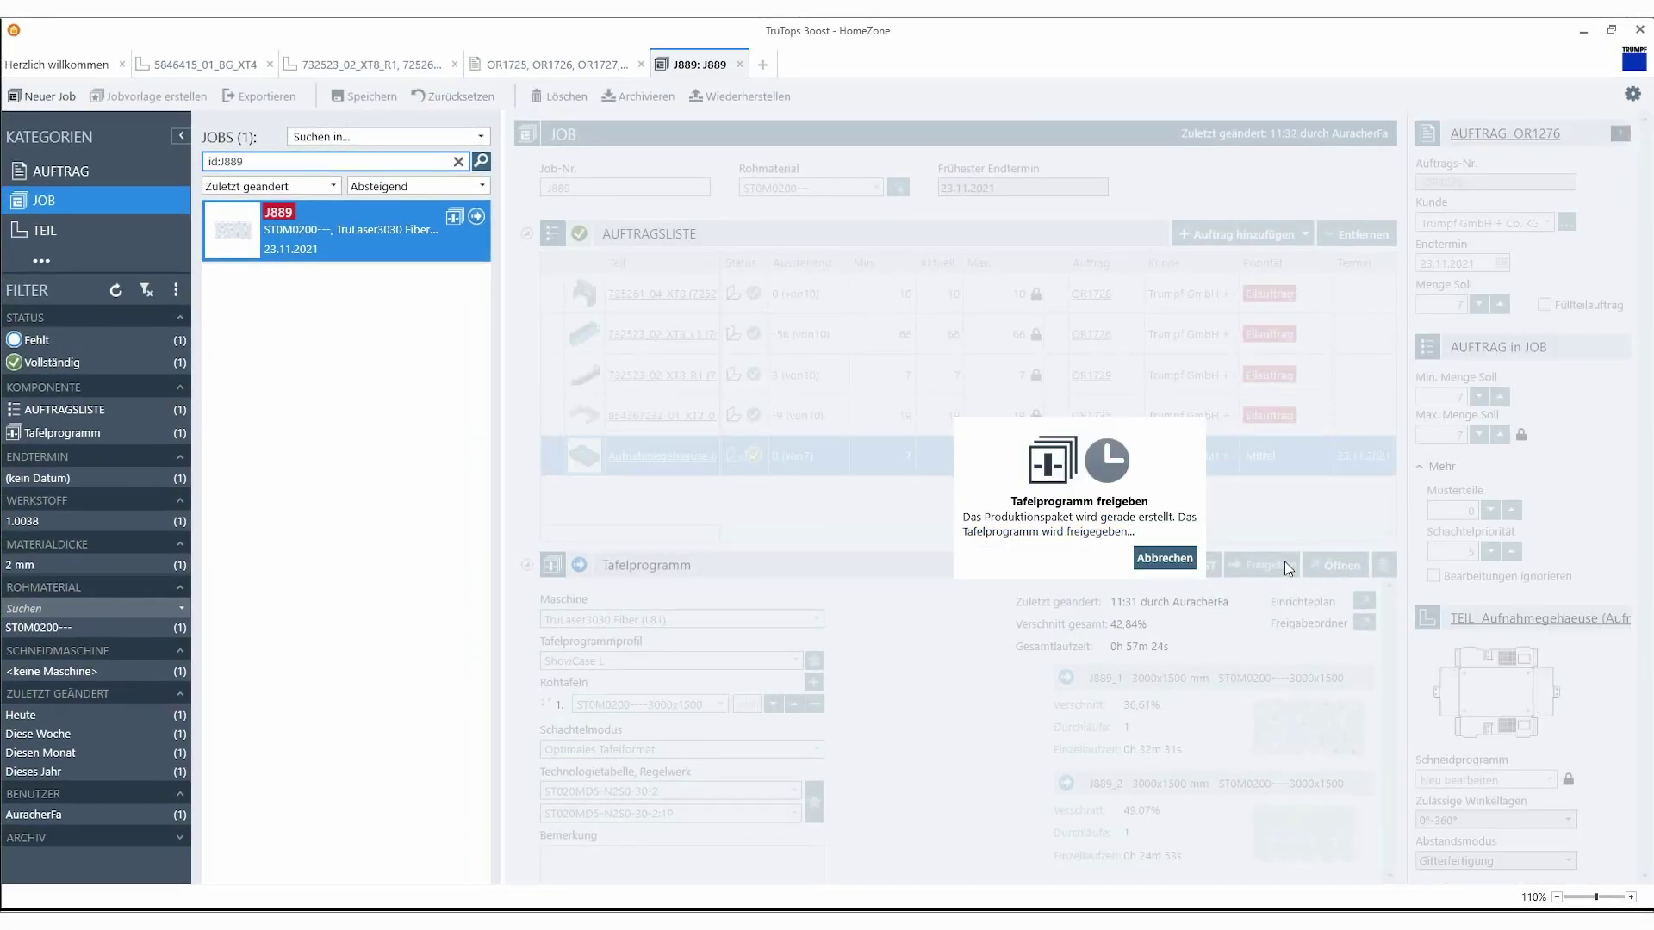